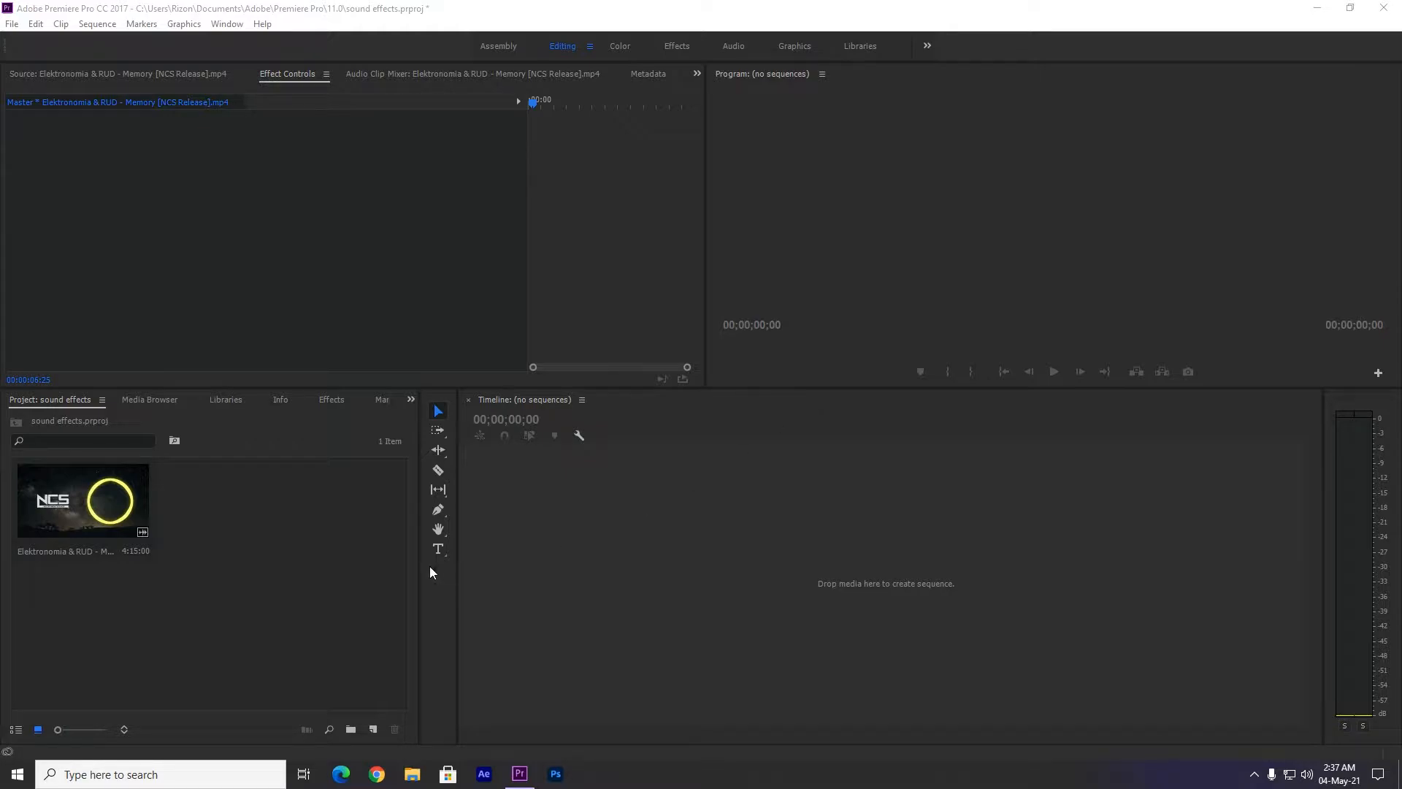
Open the Elektronomia & RUD - Memory video in the source monitor and place only its audio in the timeline as a new sequence.
click(139, 497)
double_click(126, 492)
drag(358, 326, 594, 557)
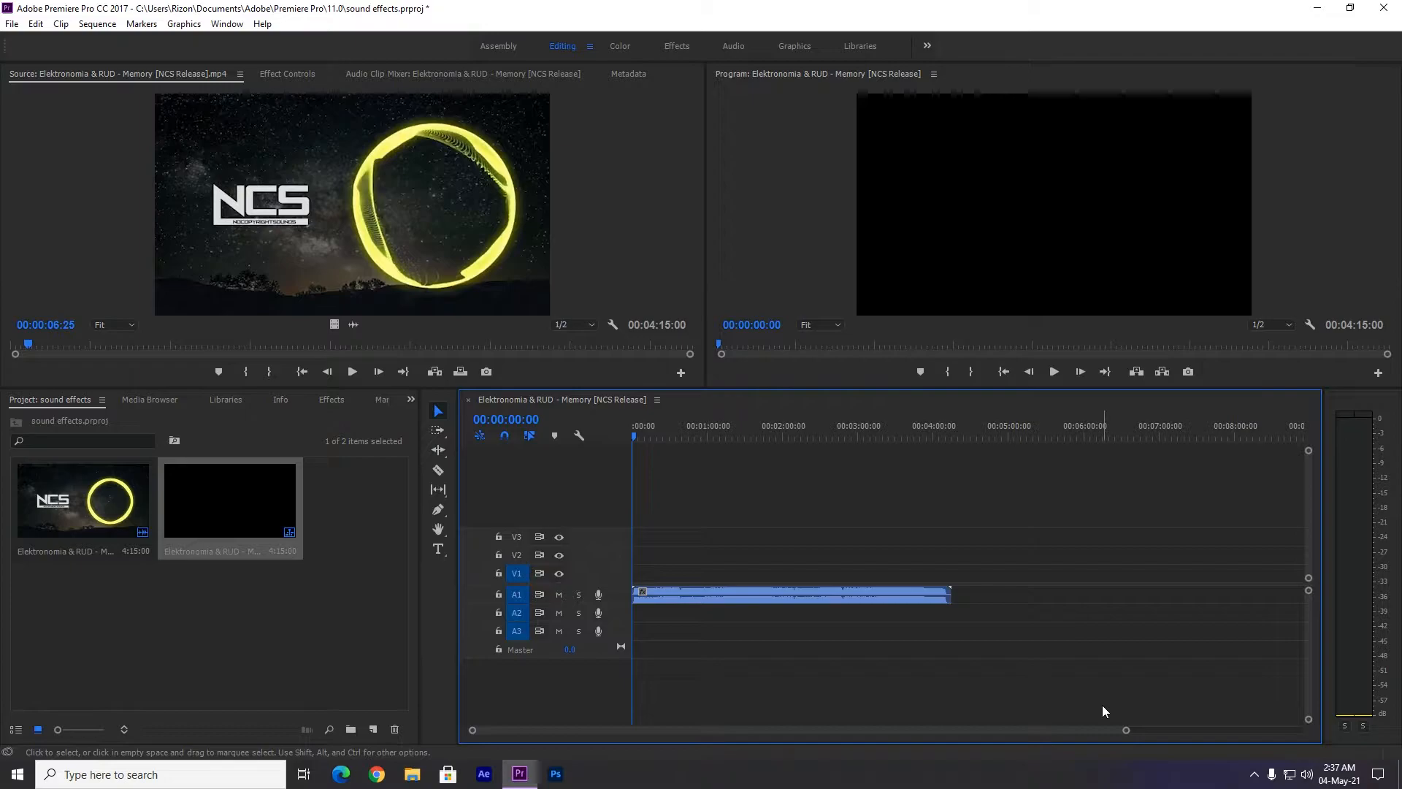
Trim the end of the audio clip on track A1 to about 00:01:43:24.
drag(695, 437, 770, 436)
drag(955, 605, 762, 605)
drag(1125, 730, 984, 731)
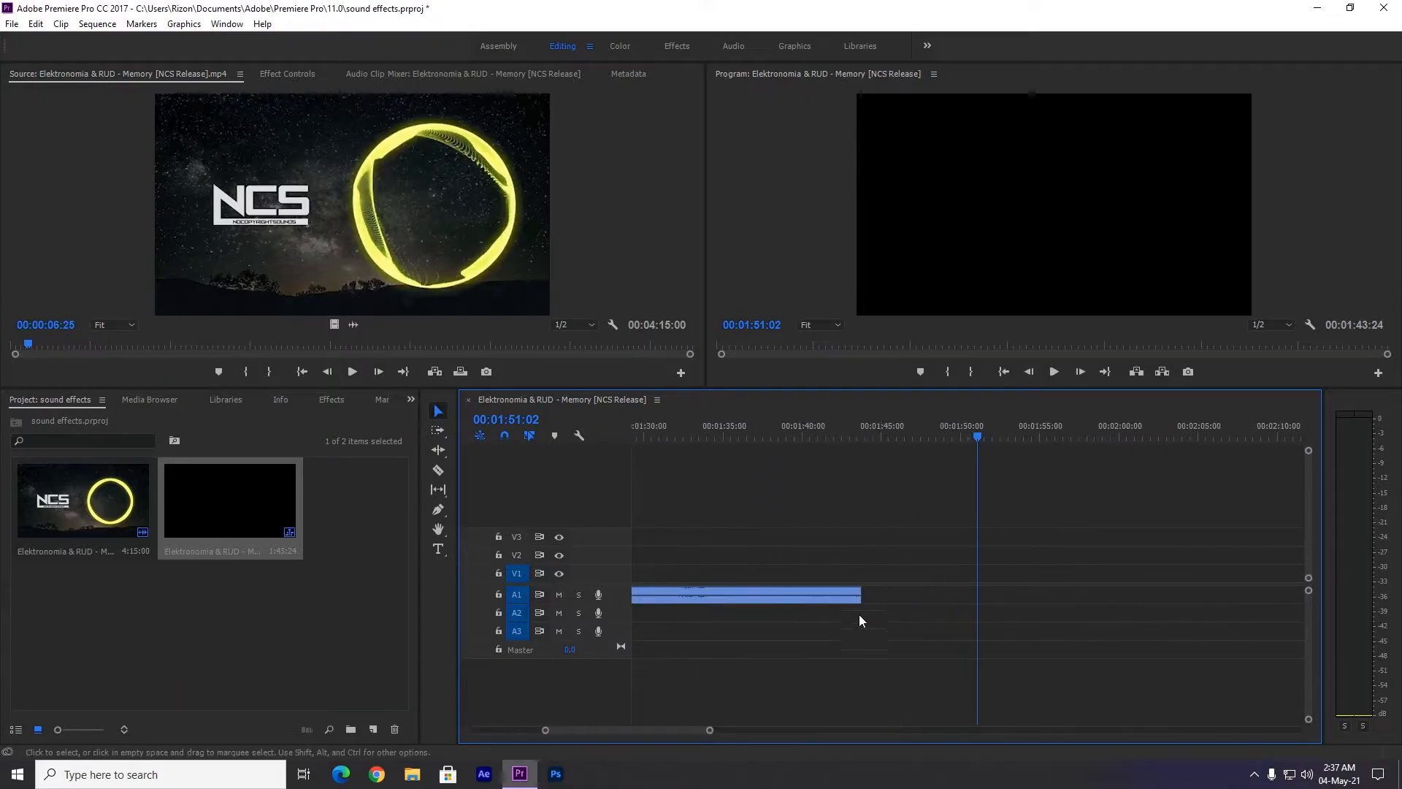
Find the crossfade effects with "cross" and apply the Constant Power transition to the end of the audio clip.
click(332, 402)
click(100, 420)
text(cross)
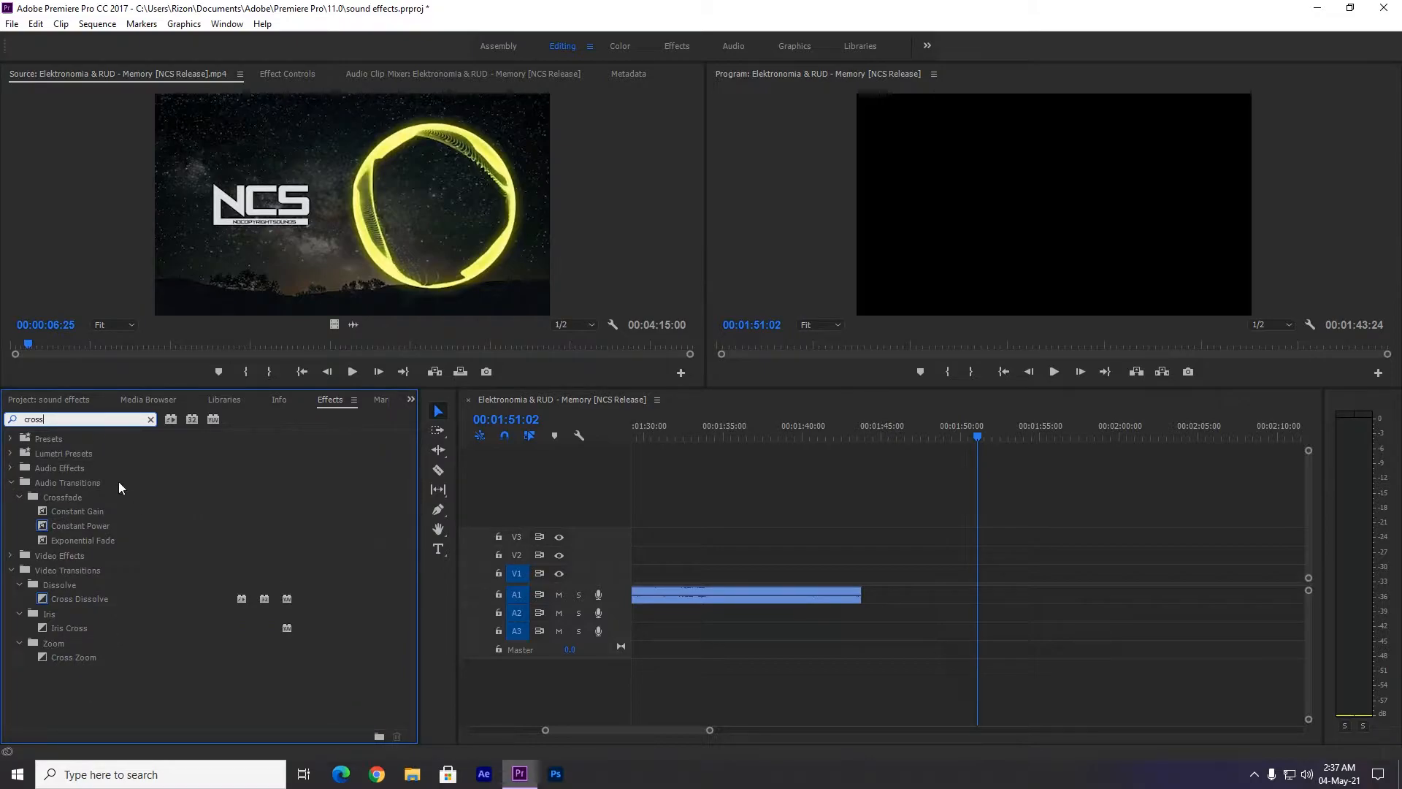
drag(77, 525, 865, 597)
Play back the clip's ending from about 00:01:42:14 and undo the Constant Power transition.
click(914, 437)
click(843, 439)
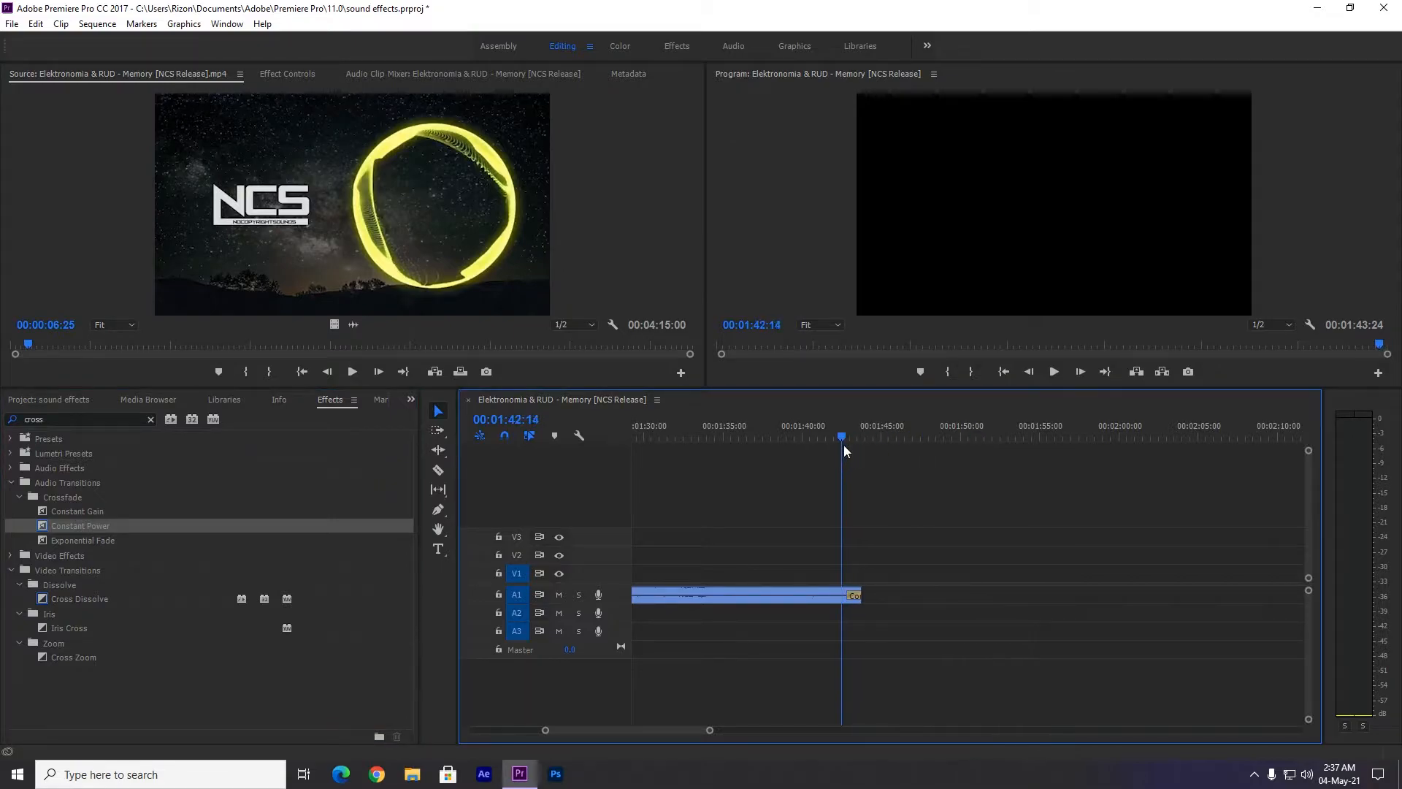
key(space)
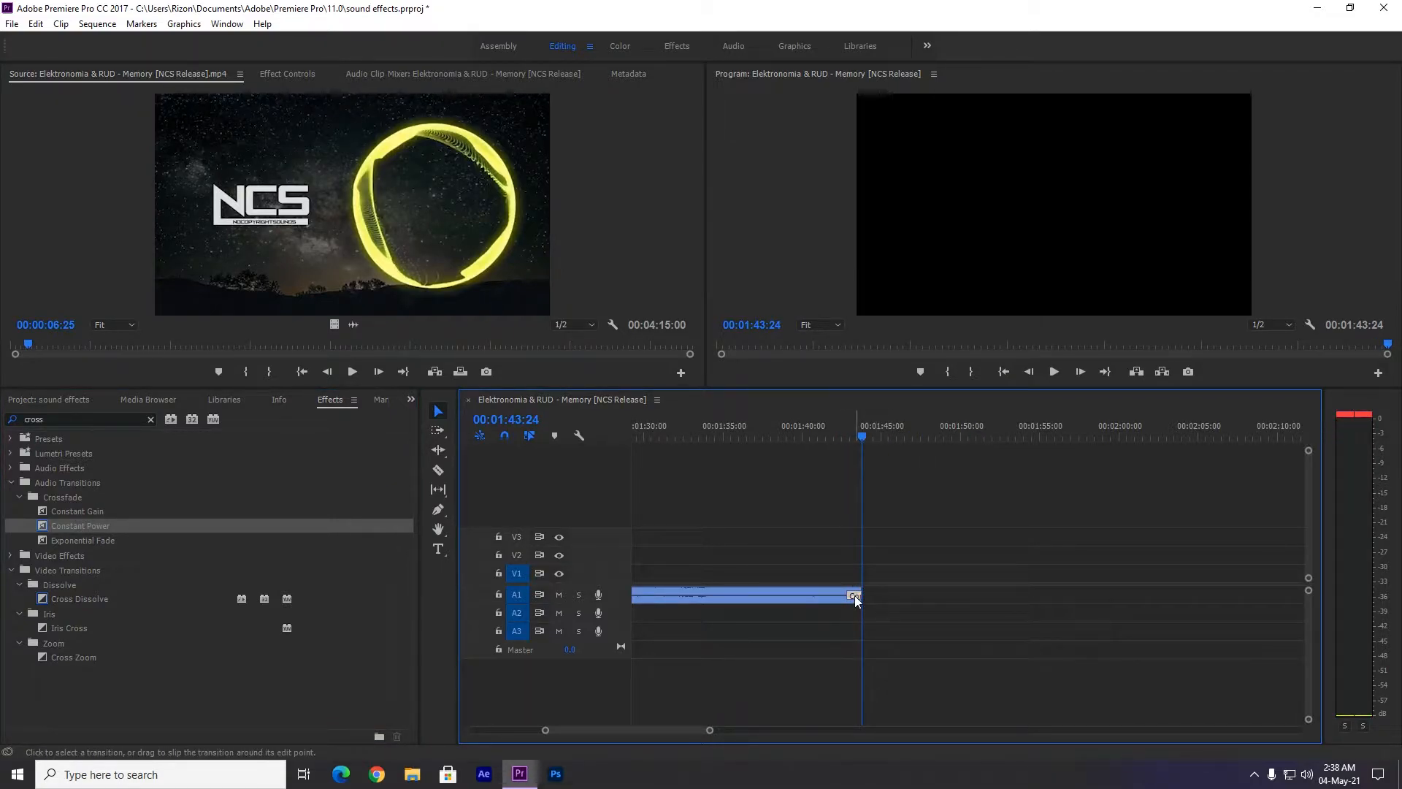
key(ctrl+z)
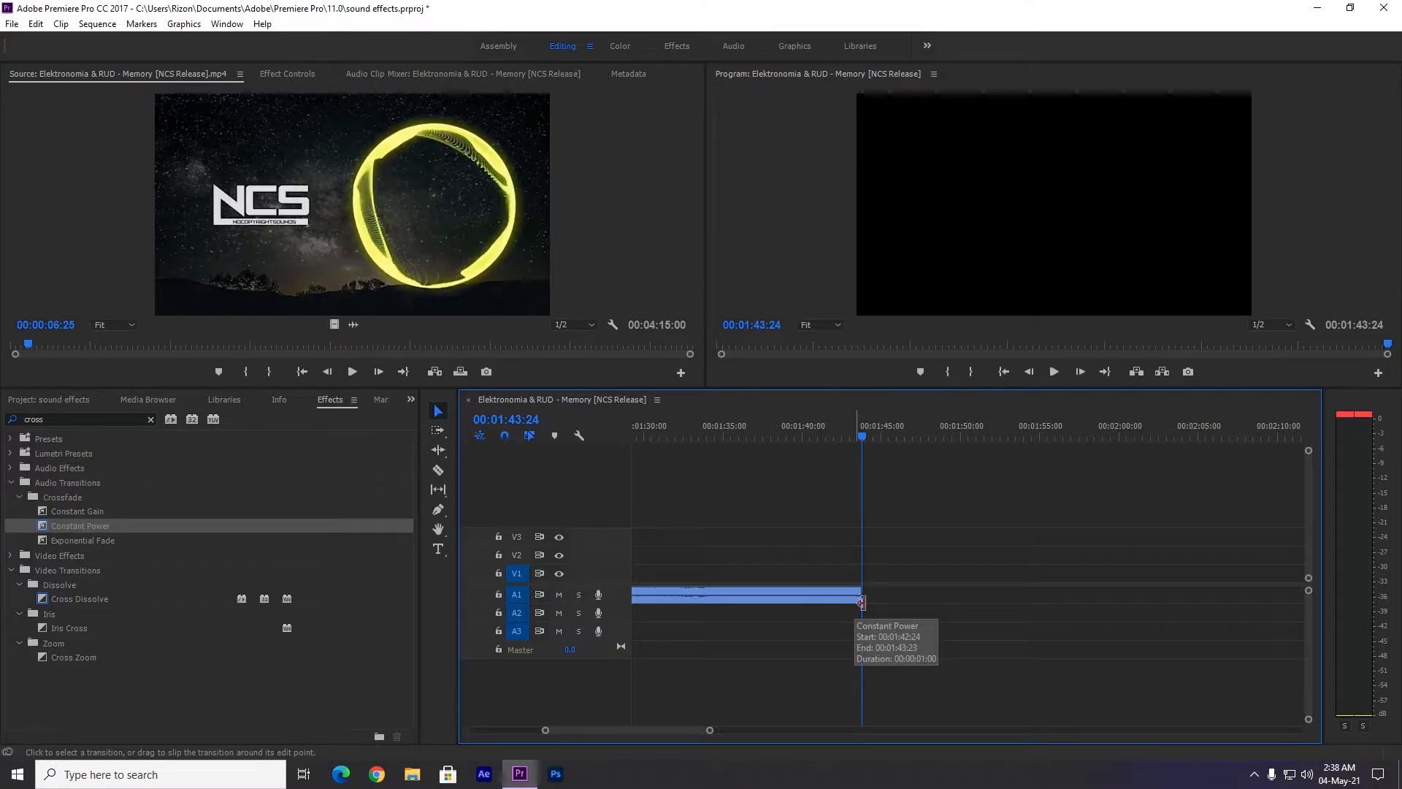
Expand the Audio 1 track and add volume keyframes to the clip at 00:01:43:22 and 00:01:43:23.
double_click(620, 594)
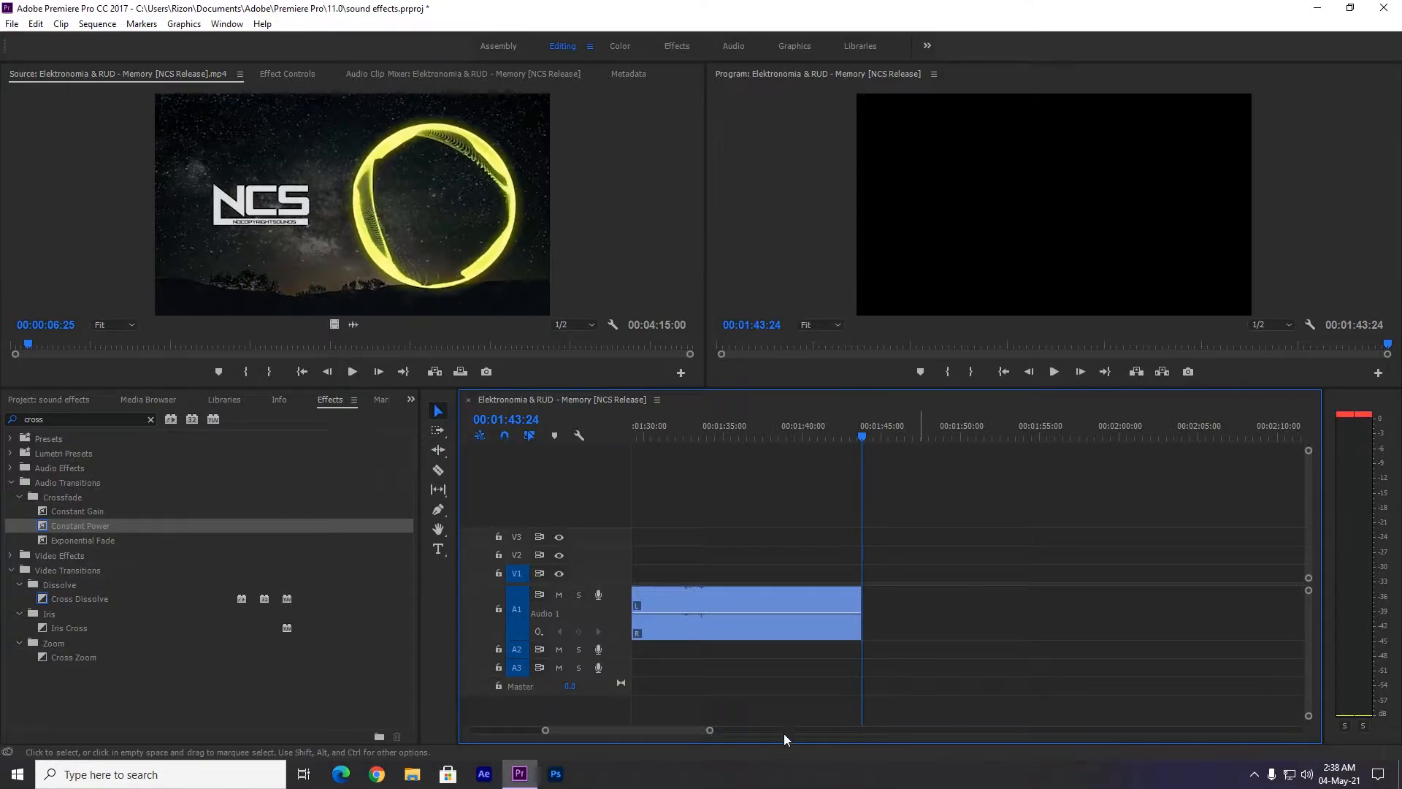
scroll(702, 732, up, 3)
scroll(669, 731, up, 3)
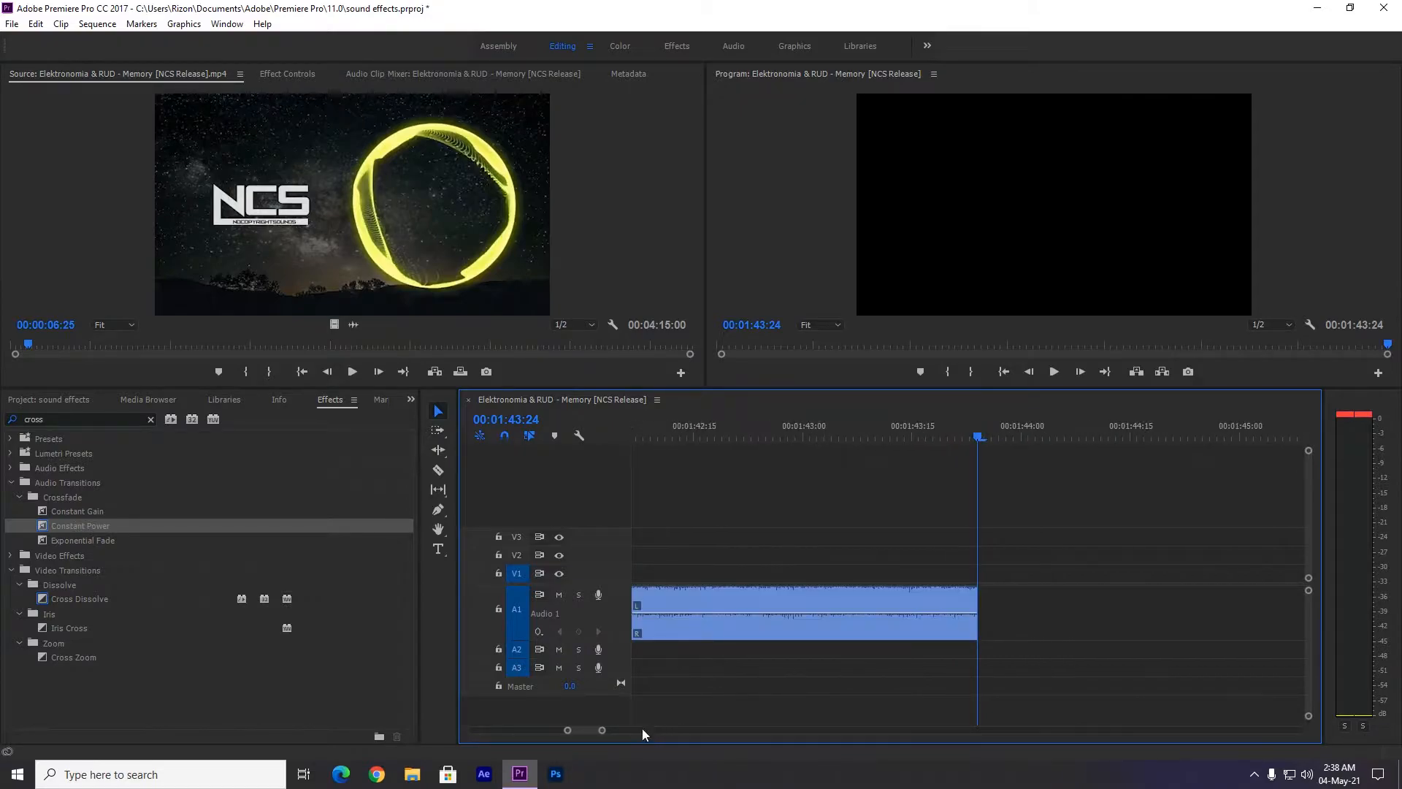
click(964, 437)
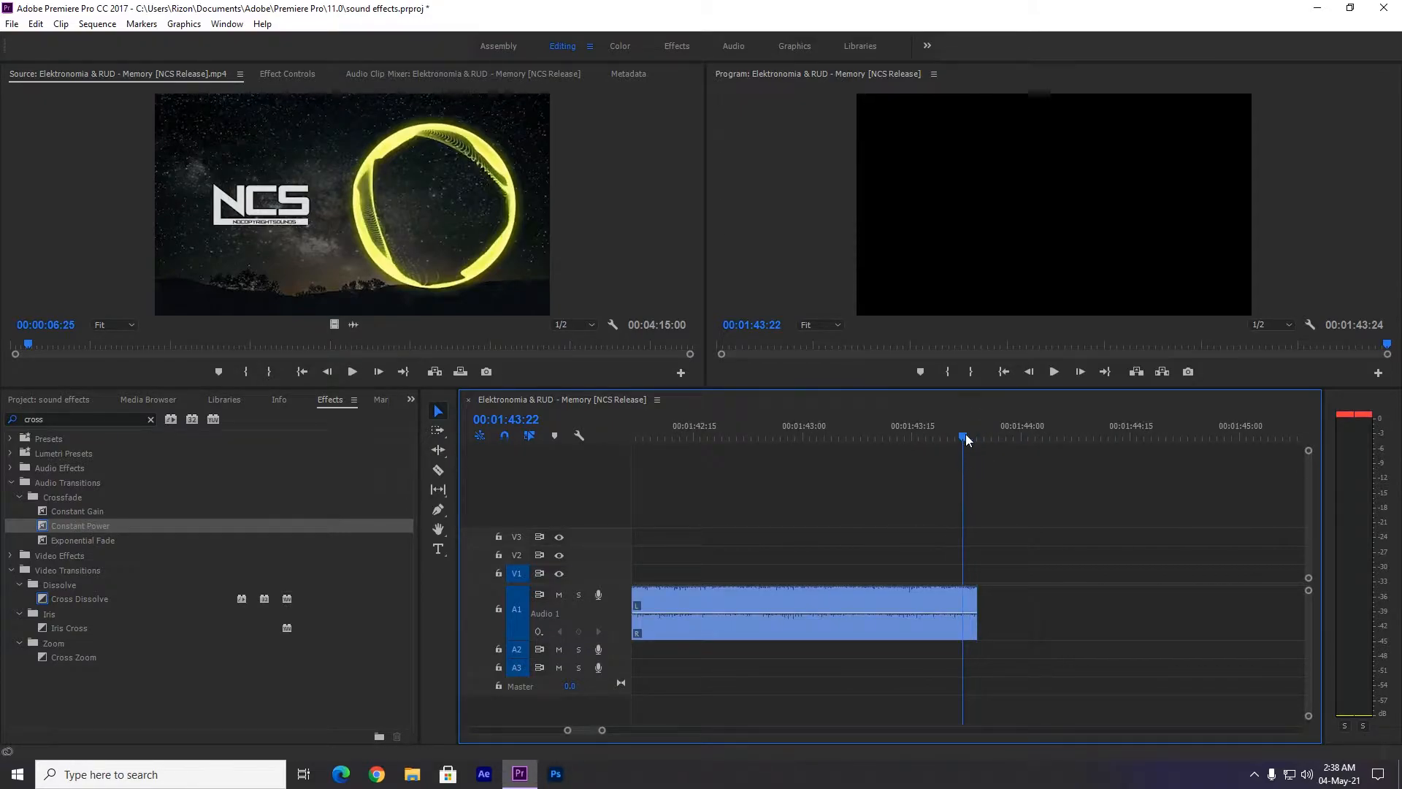
click(639, 628)
click(578, 632)
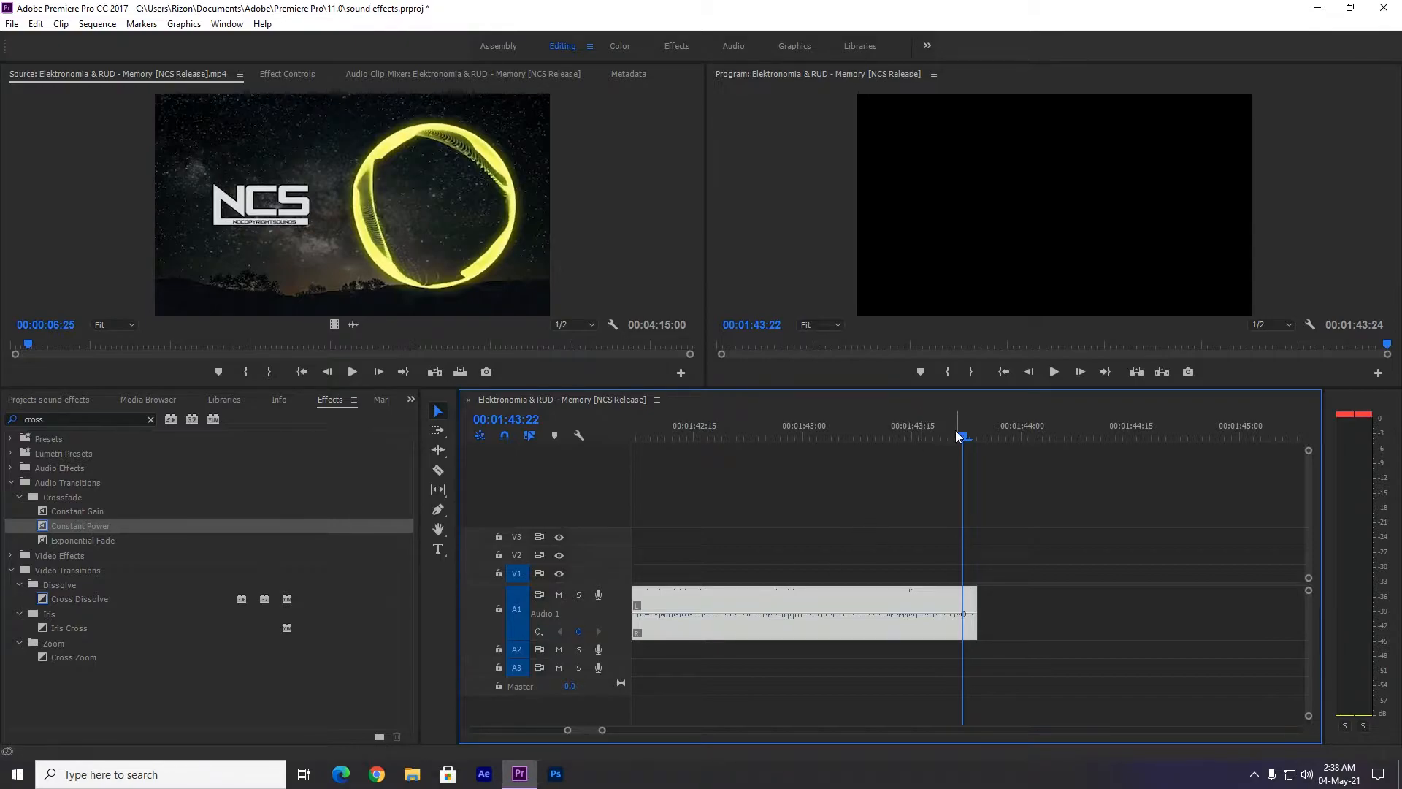
drag(967, 438, 972, 438)
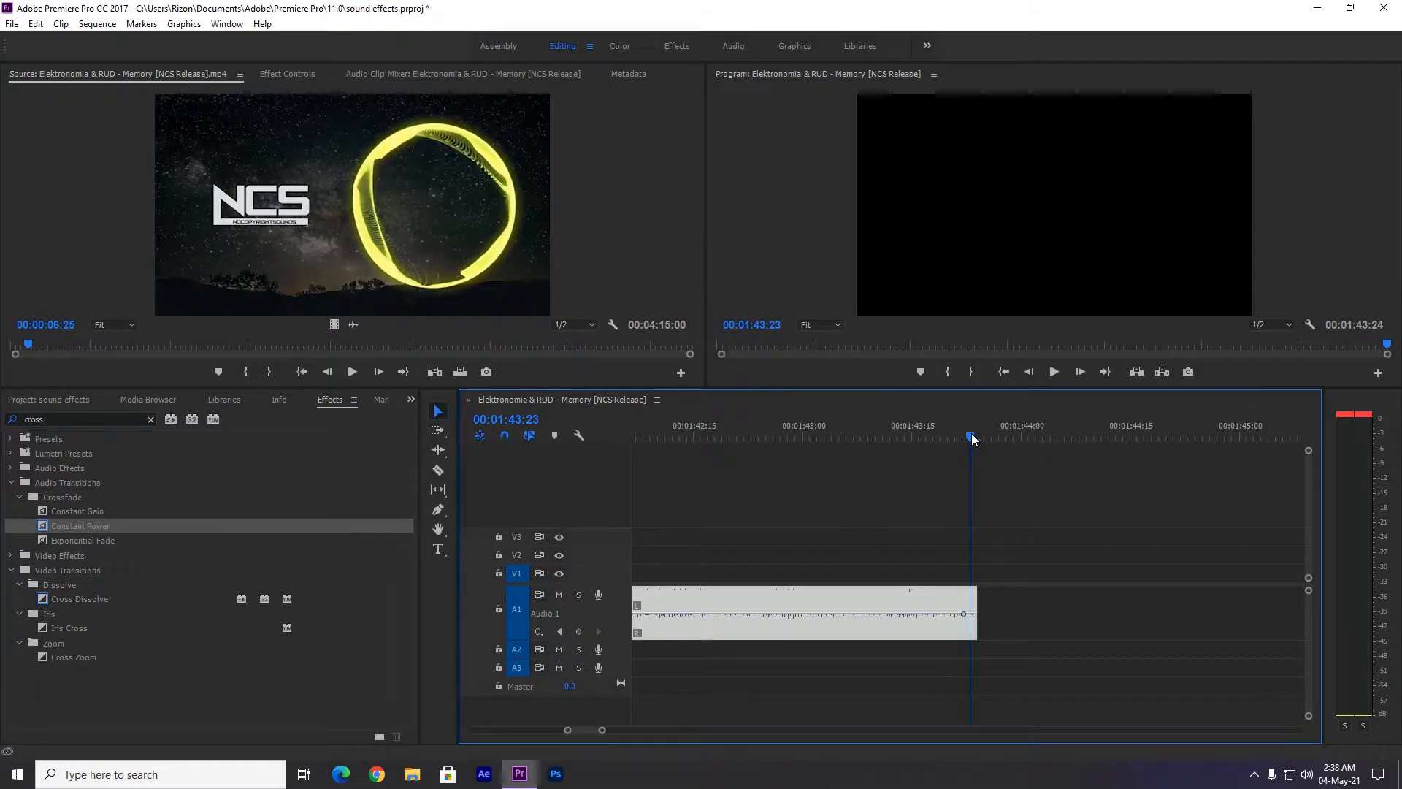
click(579, 632)
Shape the two volume keyframes into a short fade-out at the clip's end and play it back.
drag(974, 624, 931, 614)
click(914, 438)
click(965, 476)
key(space)
drag(977, 435, 834, 437)
key(space)
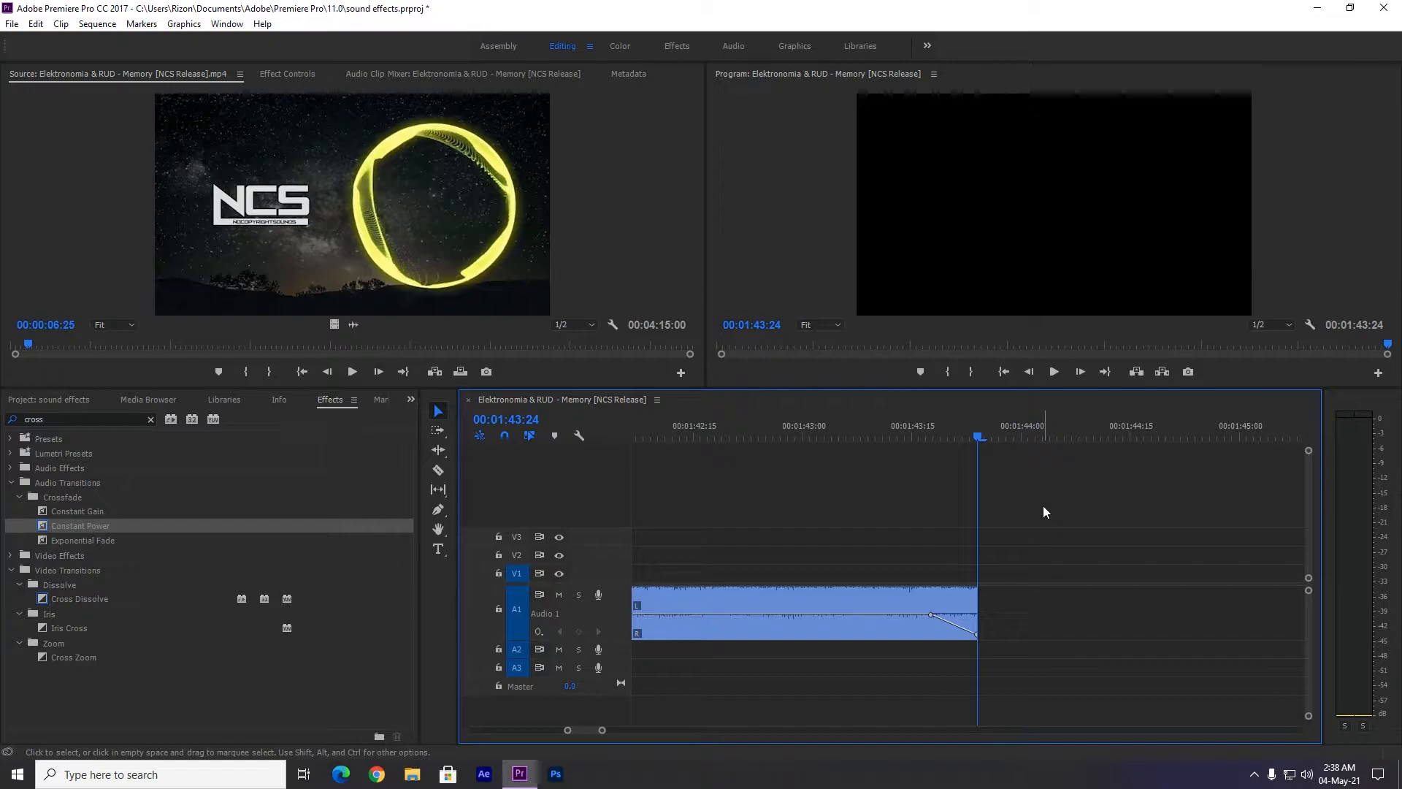
Undo the keyframe fade-out and remove the volume keyframes from the audio clip.
key(ctrl+z)
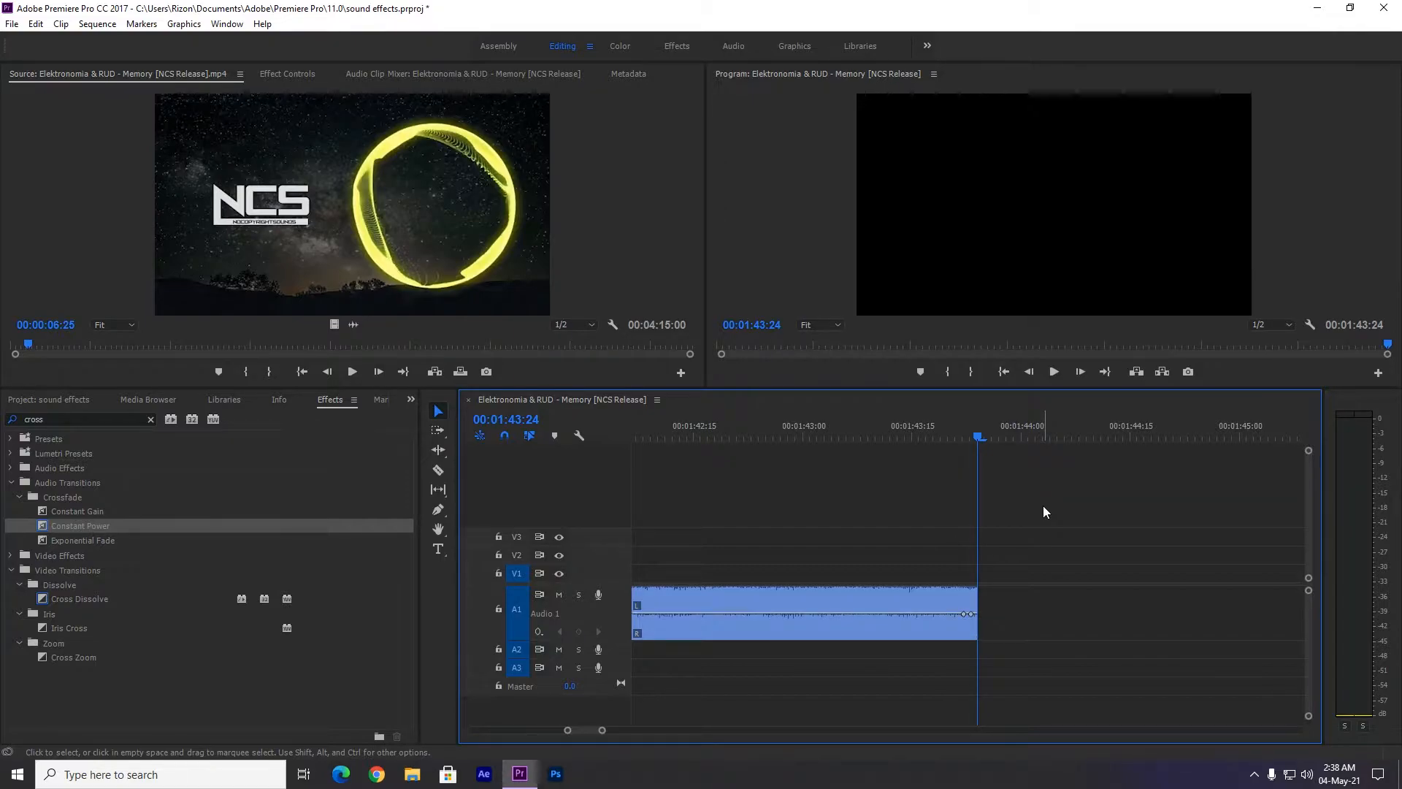
key(ctrl+z)
drag(948, 437, 862, 436)
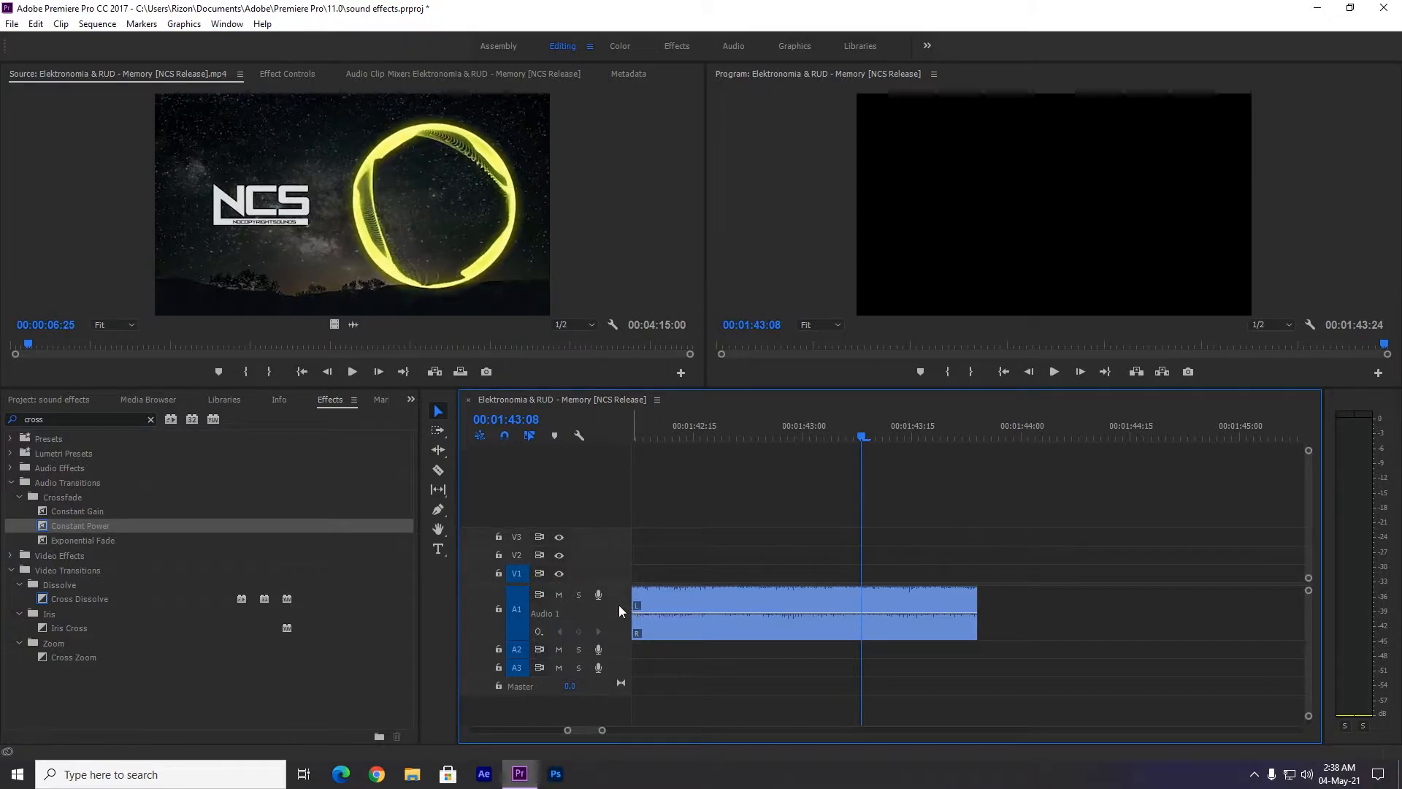
Expand and collapse the Audio 2 track, and collapse the Audio 1 track.
double_click(621, 647)
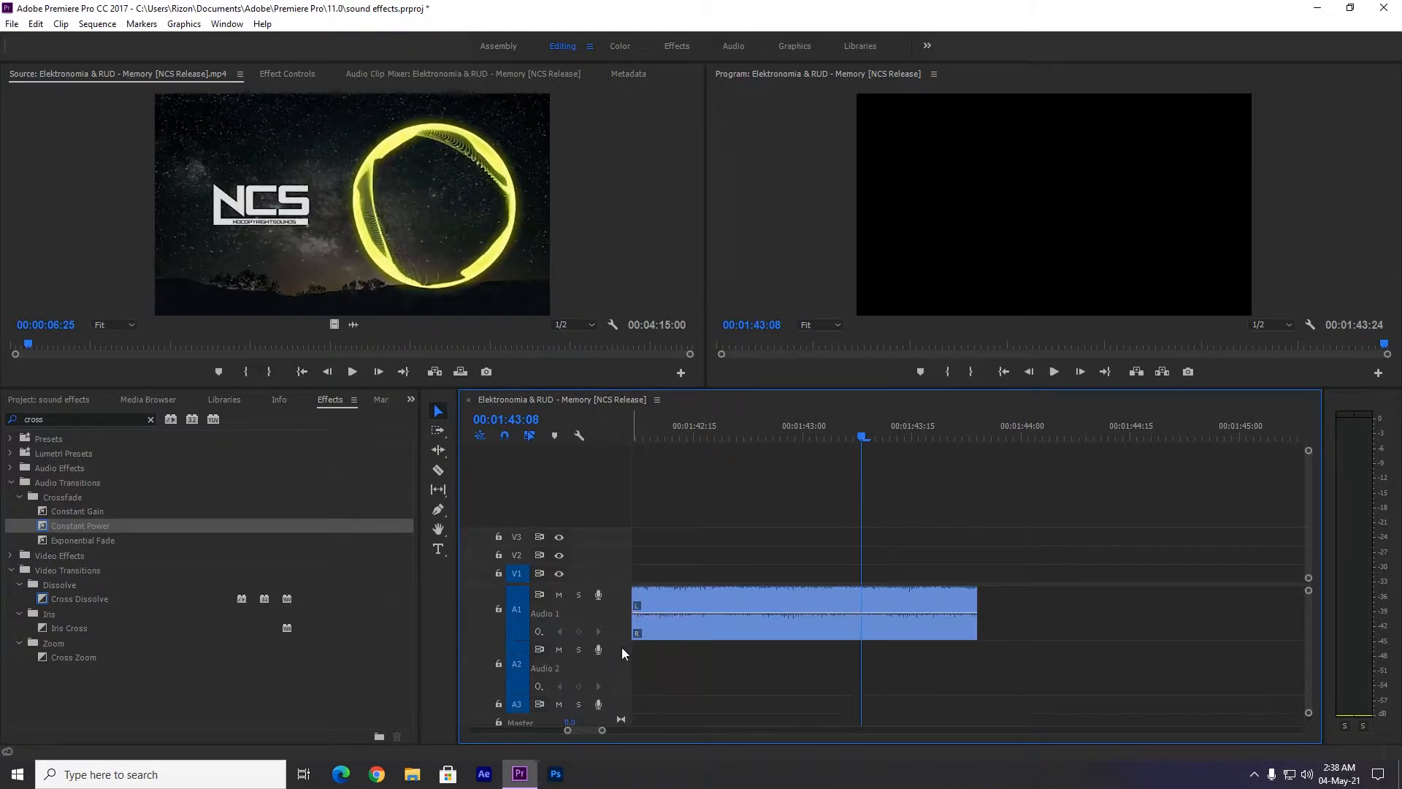
double_click(621, 654)
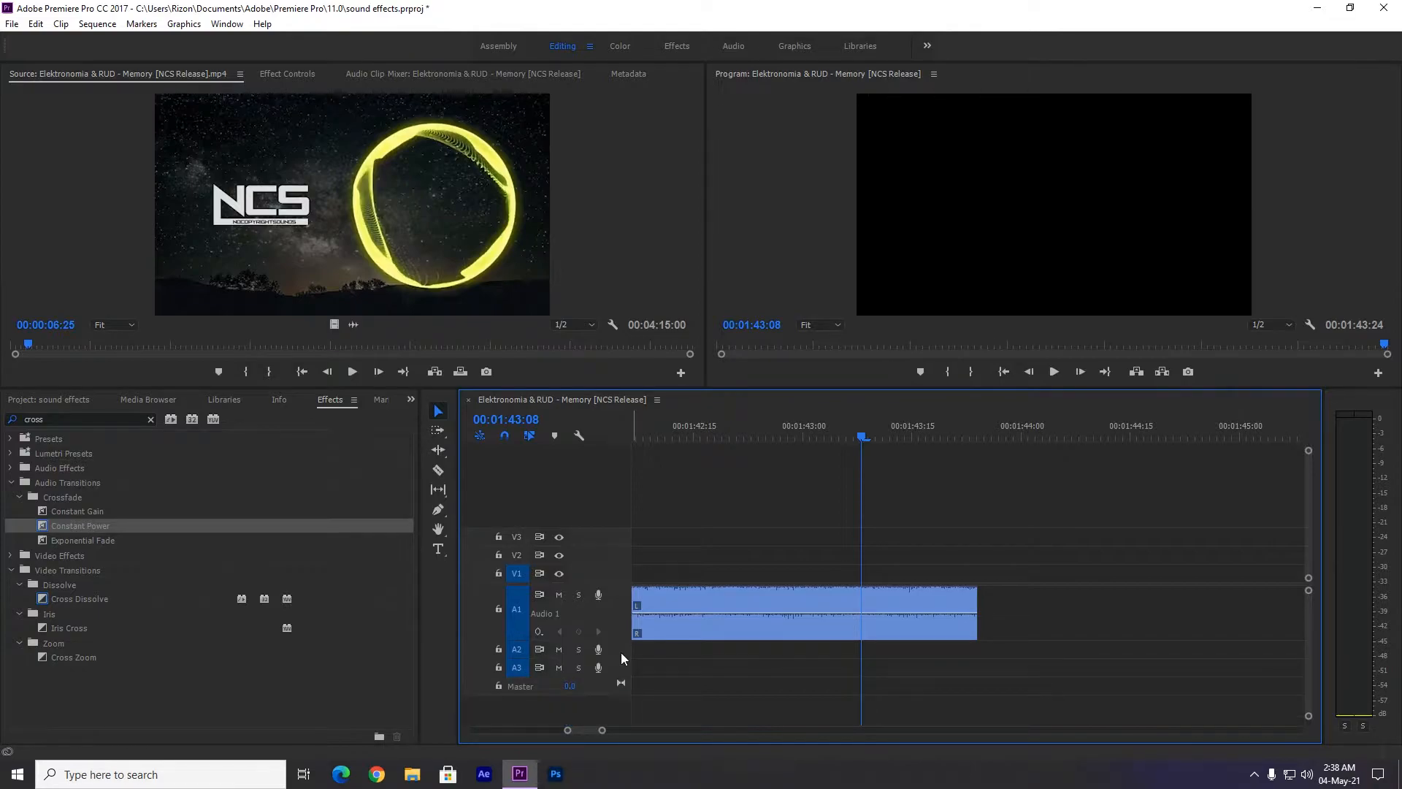
double_click(624, 593)
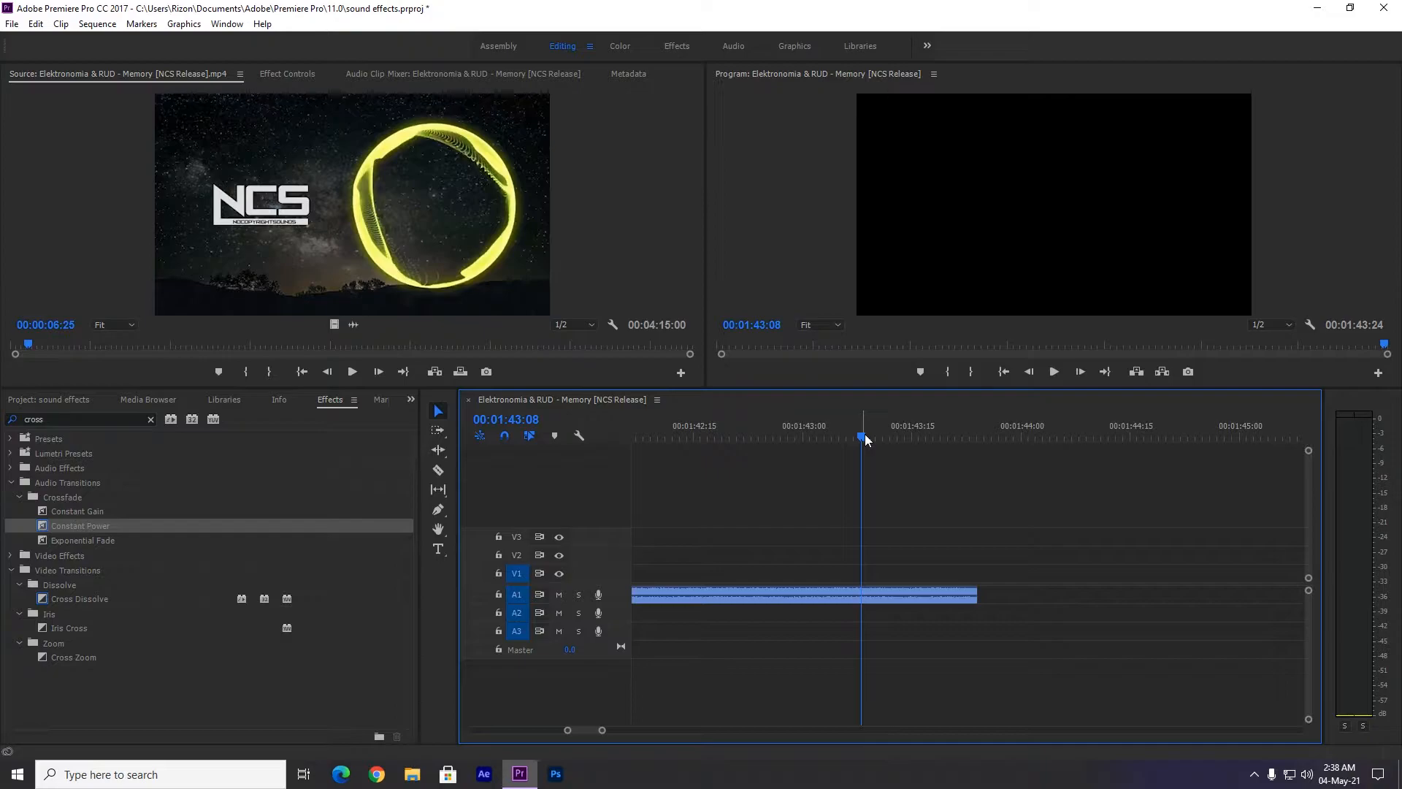
Extend the end of the A1 audio clip back to its full length of 00:04:15:00.
drag(867, 437, 847, 436)
drag(604, 732, 863, 731)
click(698, 596)
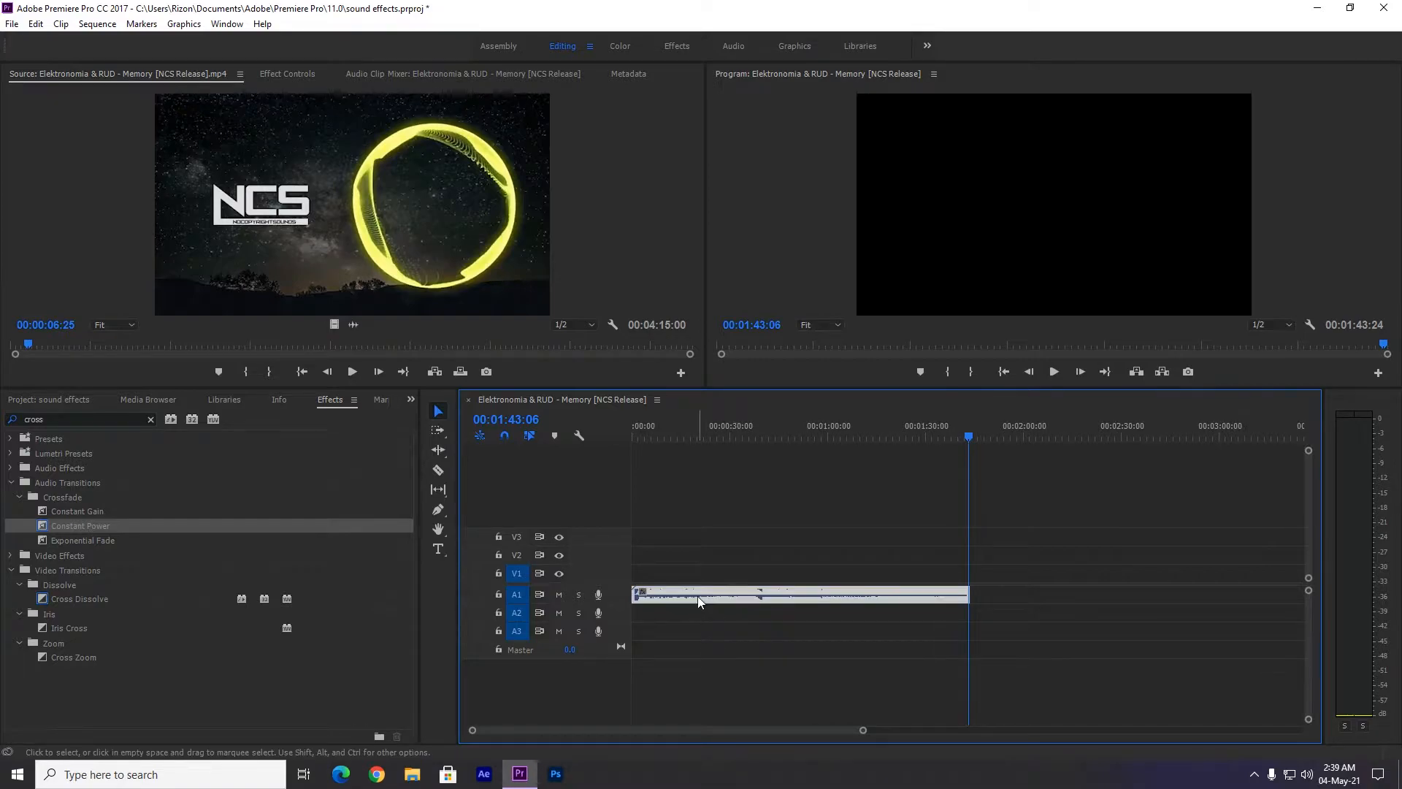
drag(971, 597, 1290, 610)
drag(864, 731, 983, 734)
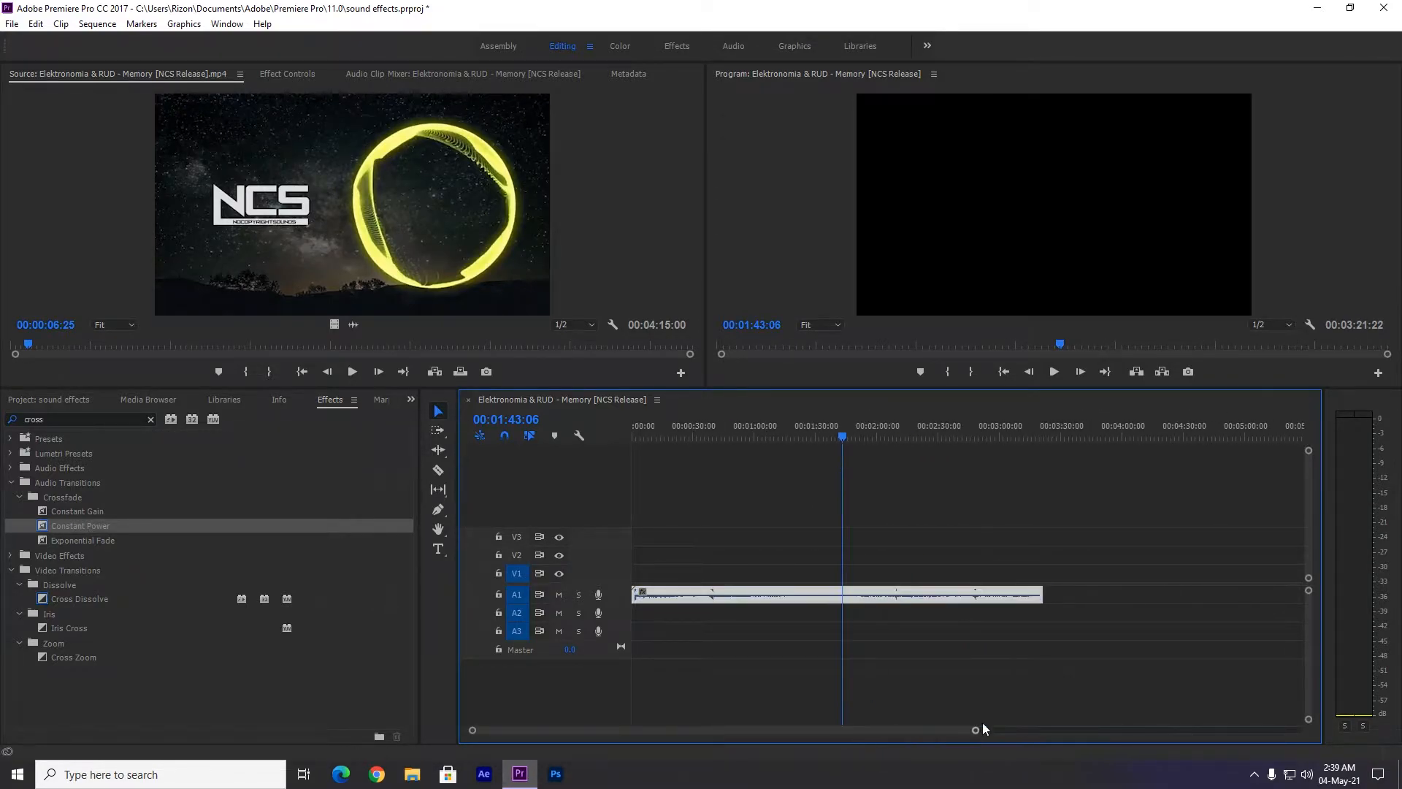
drag(1045, 596, 1184, 613)
click(1208, 628)
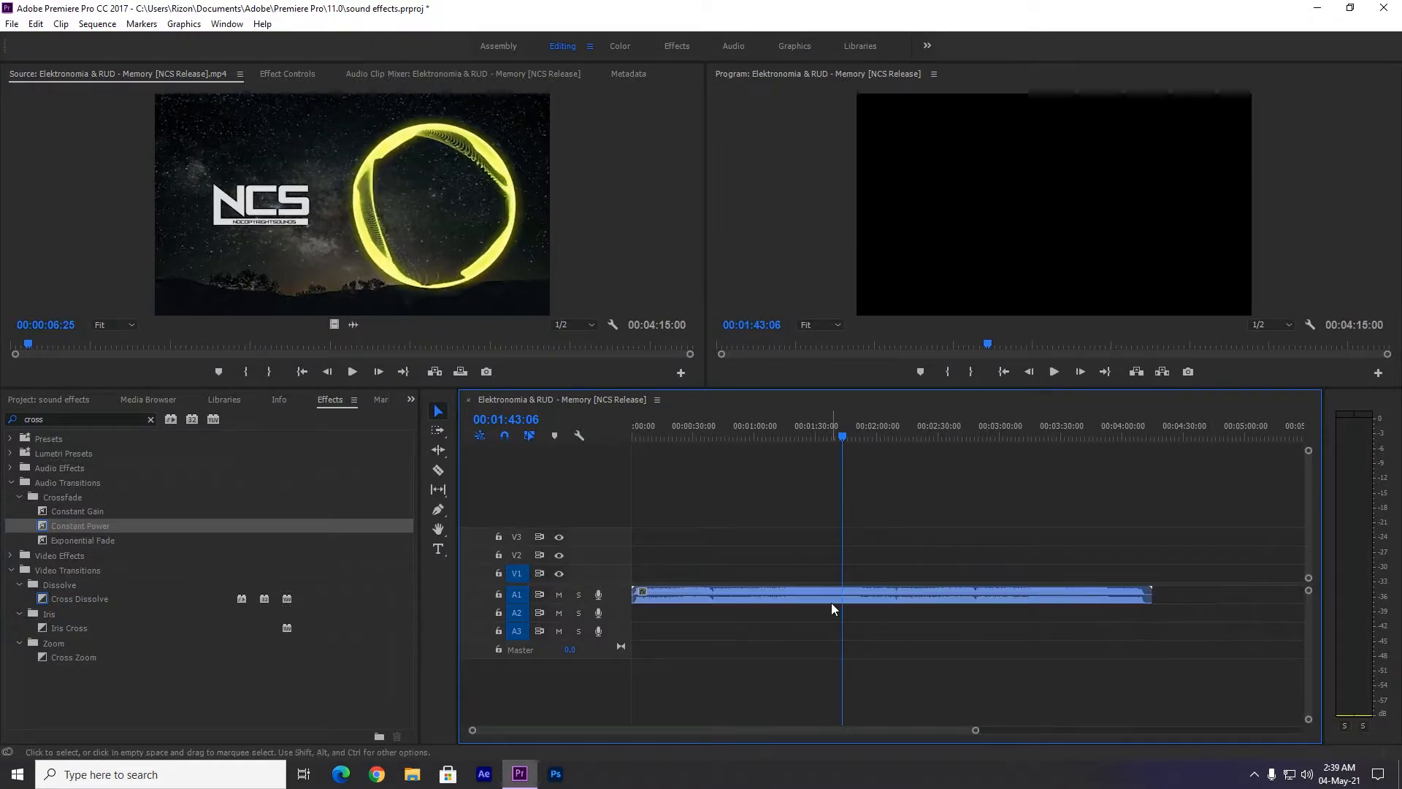
Trim the end of the A1 audio clip to 00:01:34:10 and play back the abrupt ending.
drag(848, 428, 825, 430)
drag(1156, 608, 824, 607)
click(809, 437)
drag(809, 437, 823, 437)
key(space)
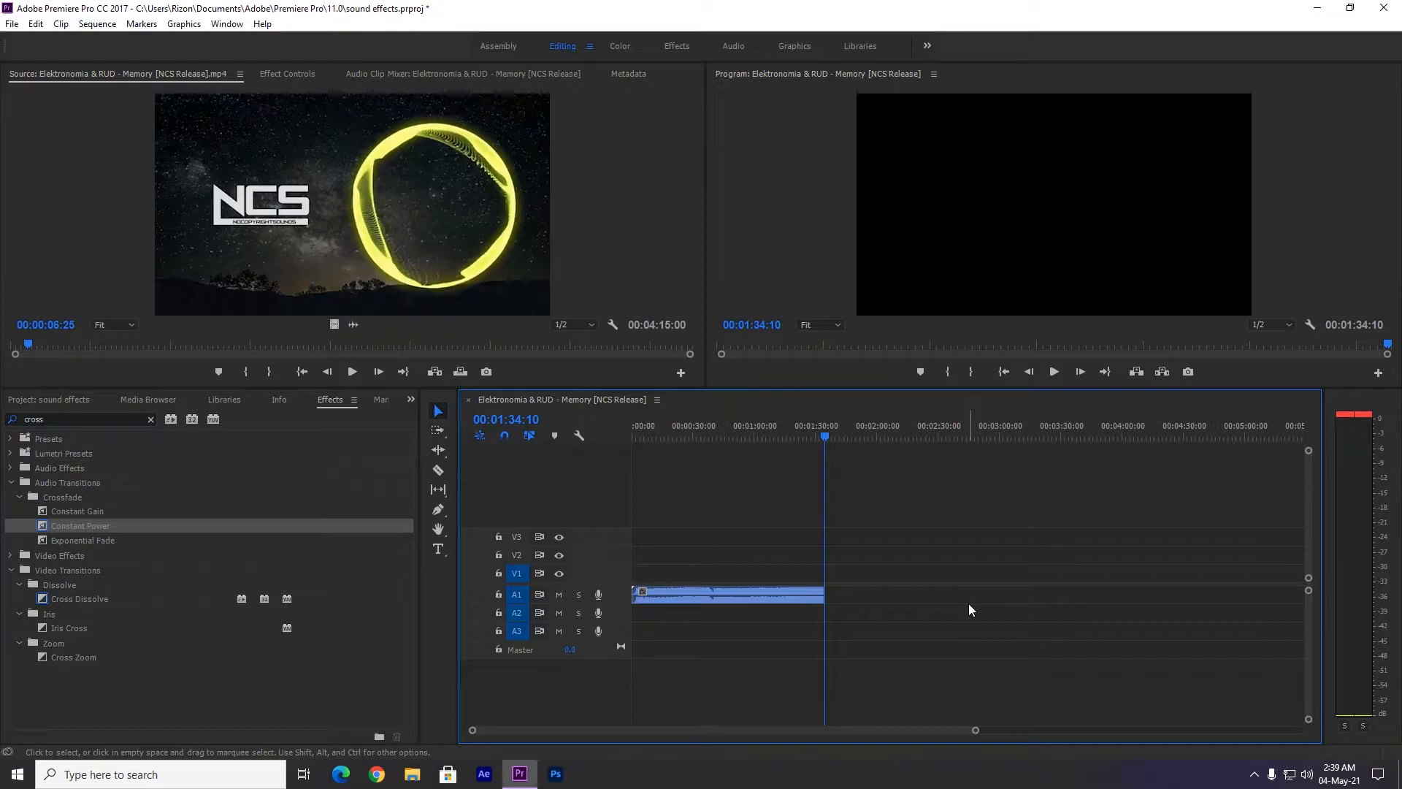
Select the trimmed audio clip and open the Audio Track Mixer.
drag(974, 728, 903, 733)
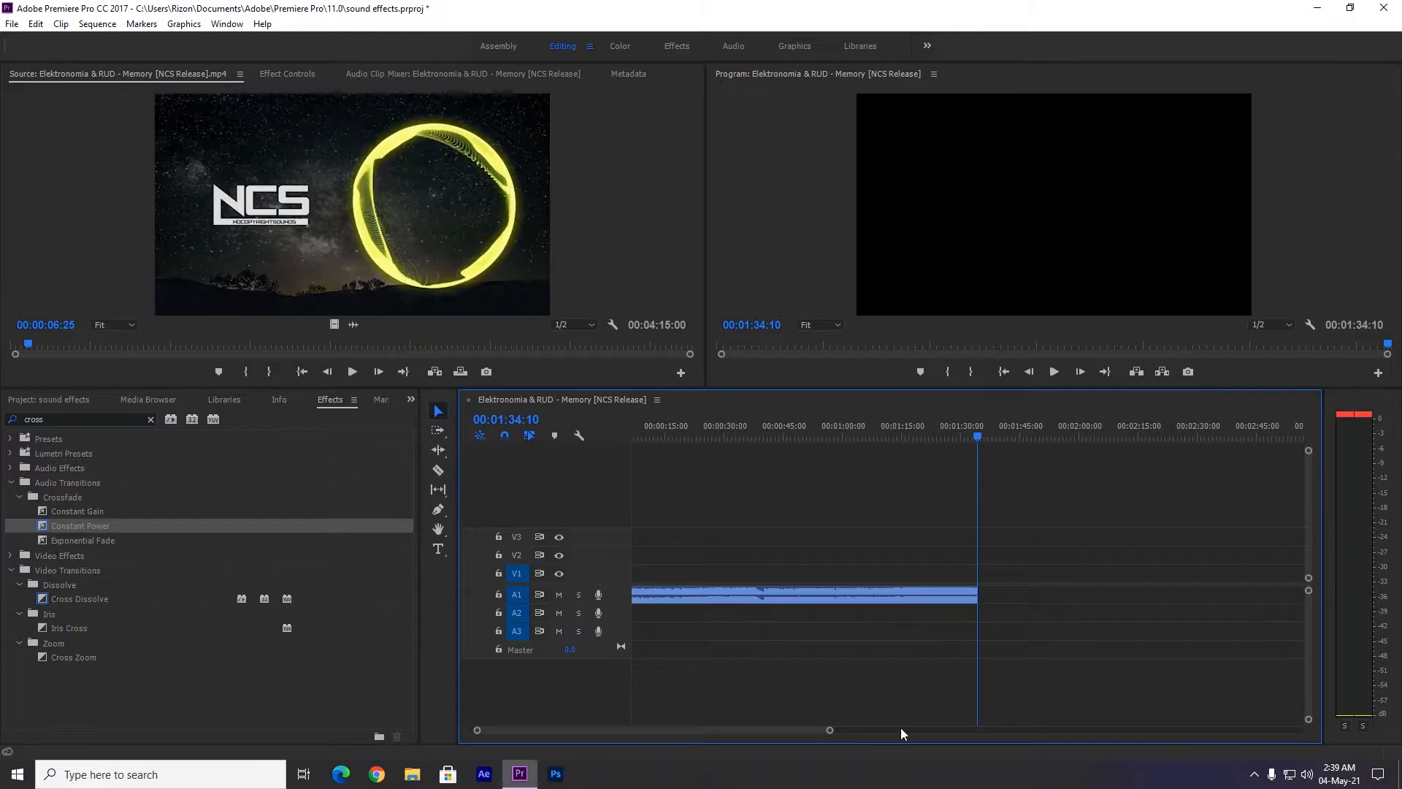
click(792, 598)
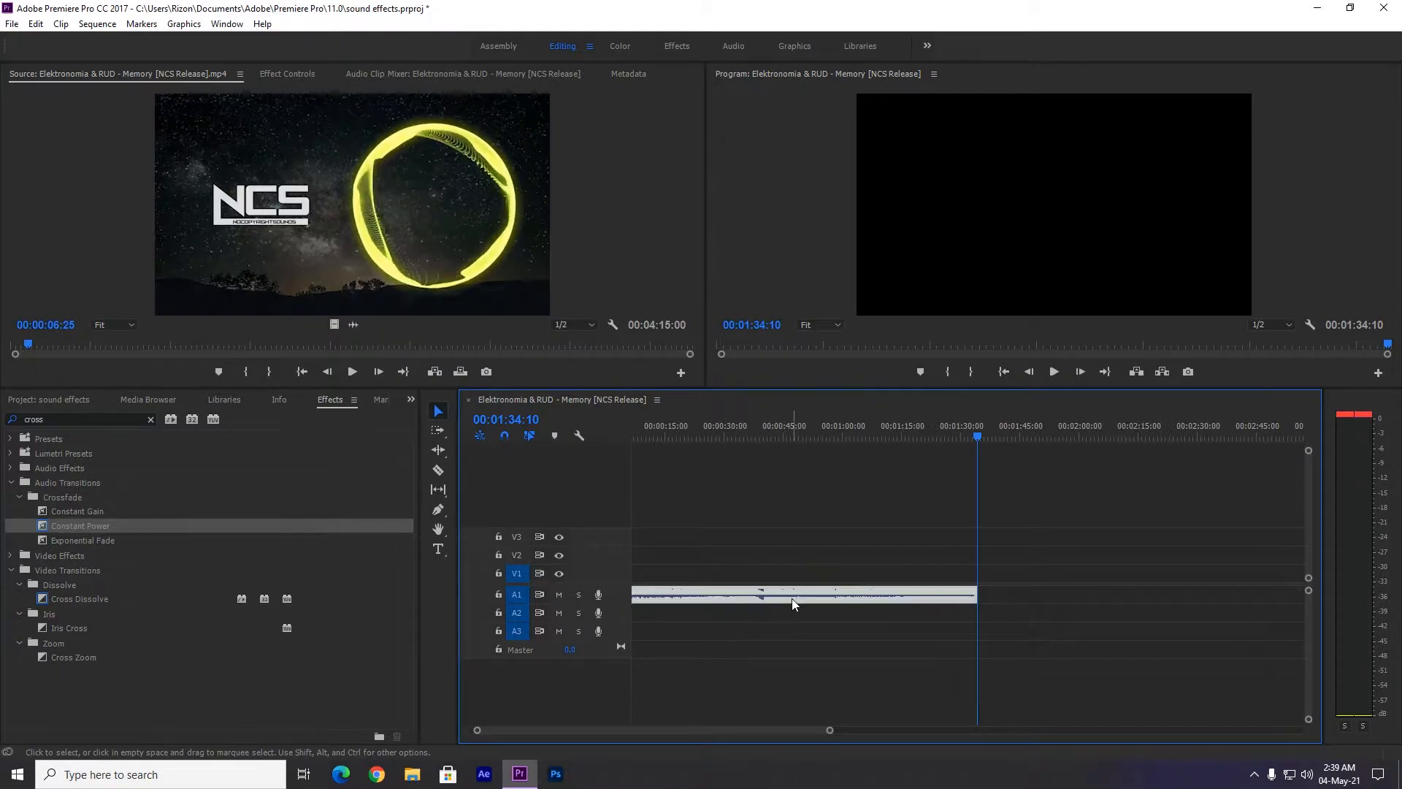
click(227, 24)
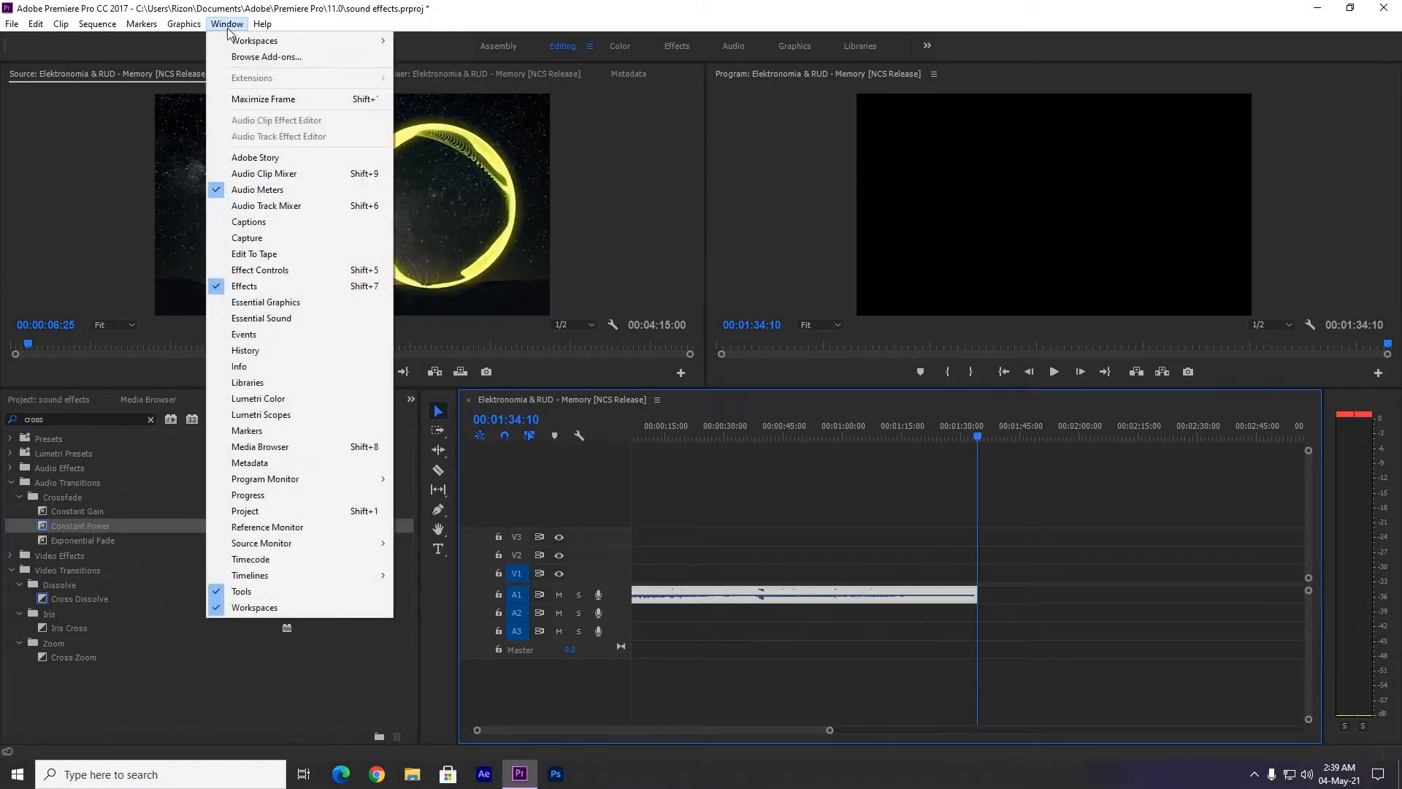
click(250, 207)
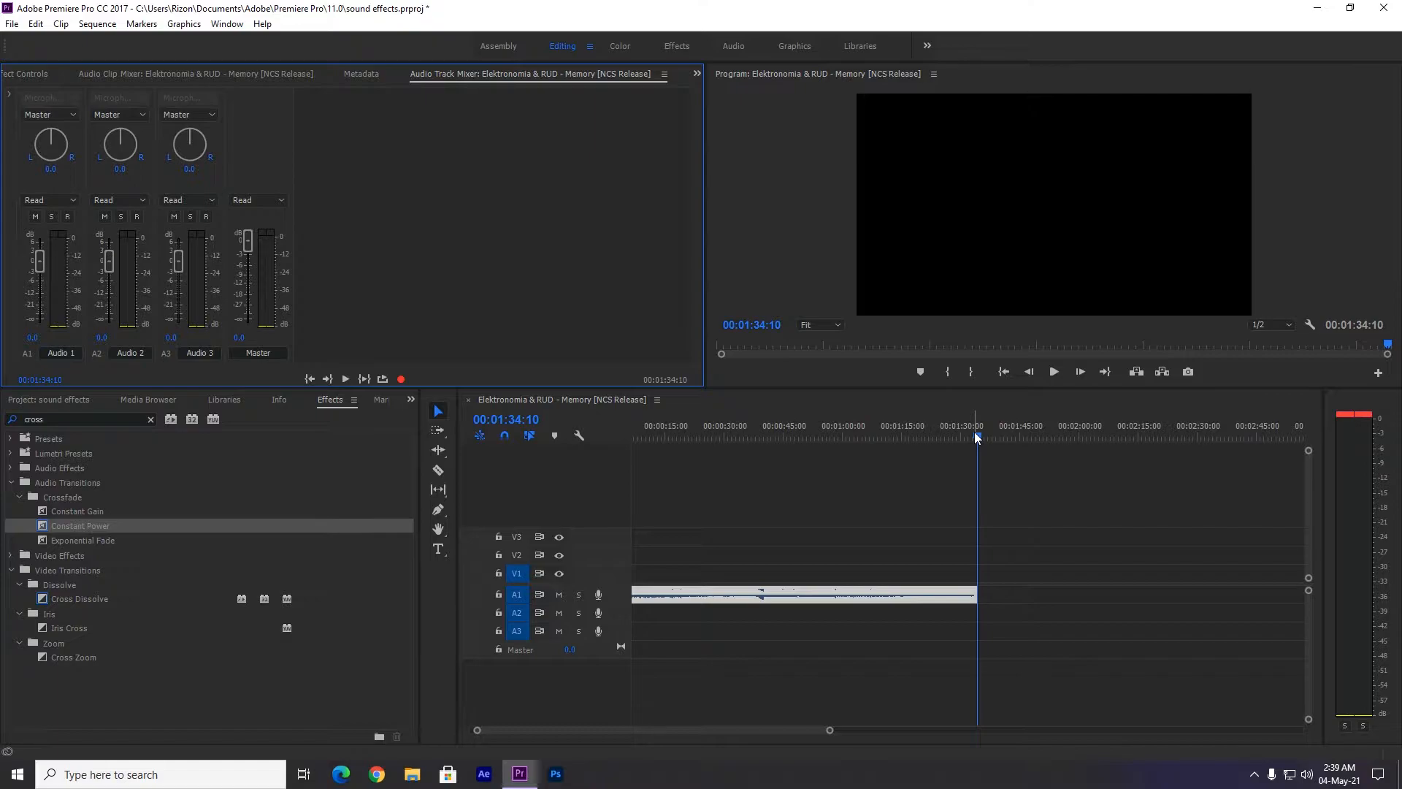
Split the audio clip at 00:01:32:17 and move the short end piece down to track A3.
drag(975, 431, 973, 428)
drag(829, 731, 731, 731)
key(c)
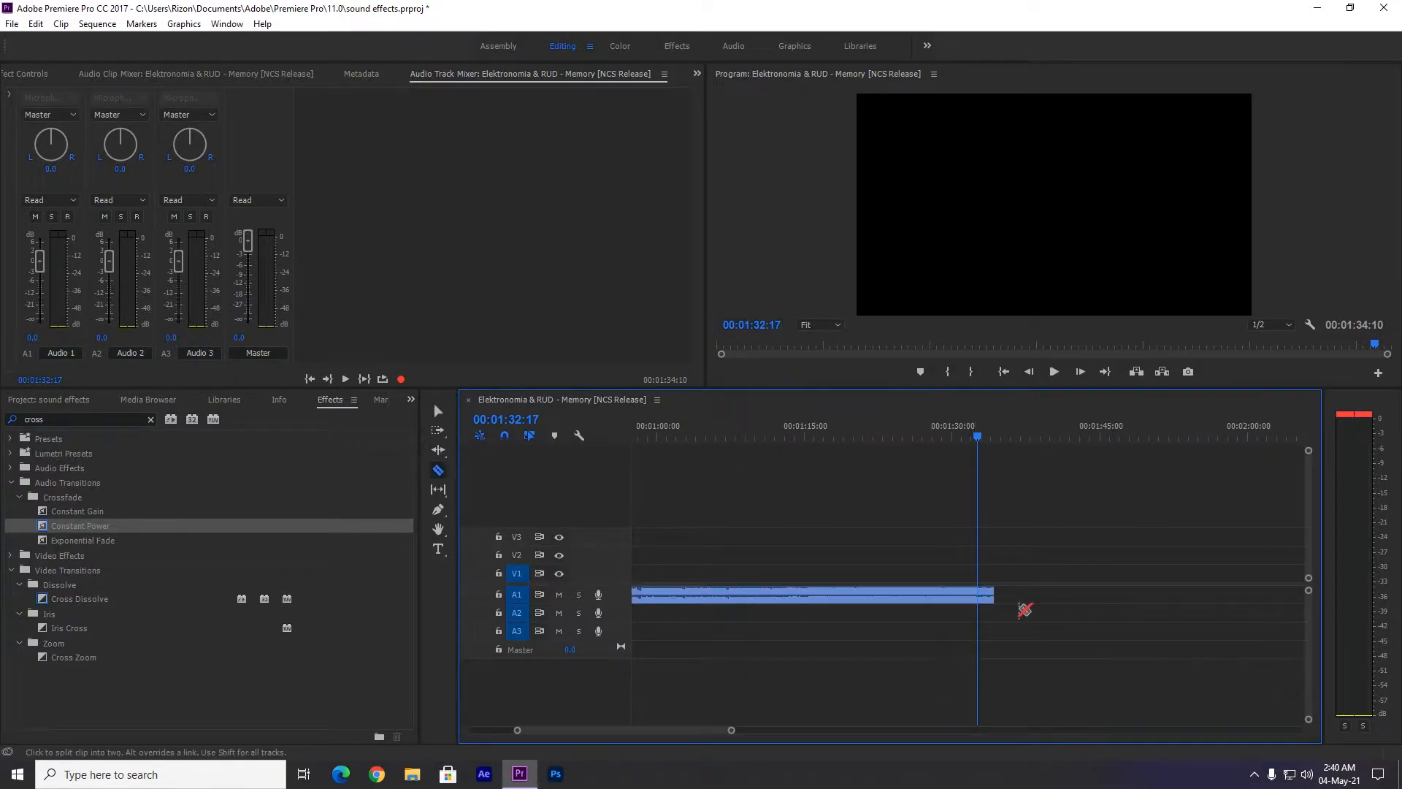
click(982, 596)
key(v)
drag(988, 598, 989, 632)
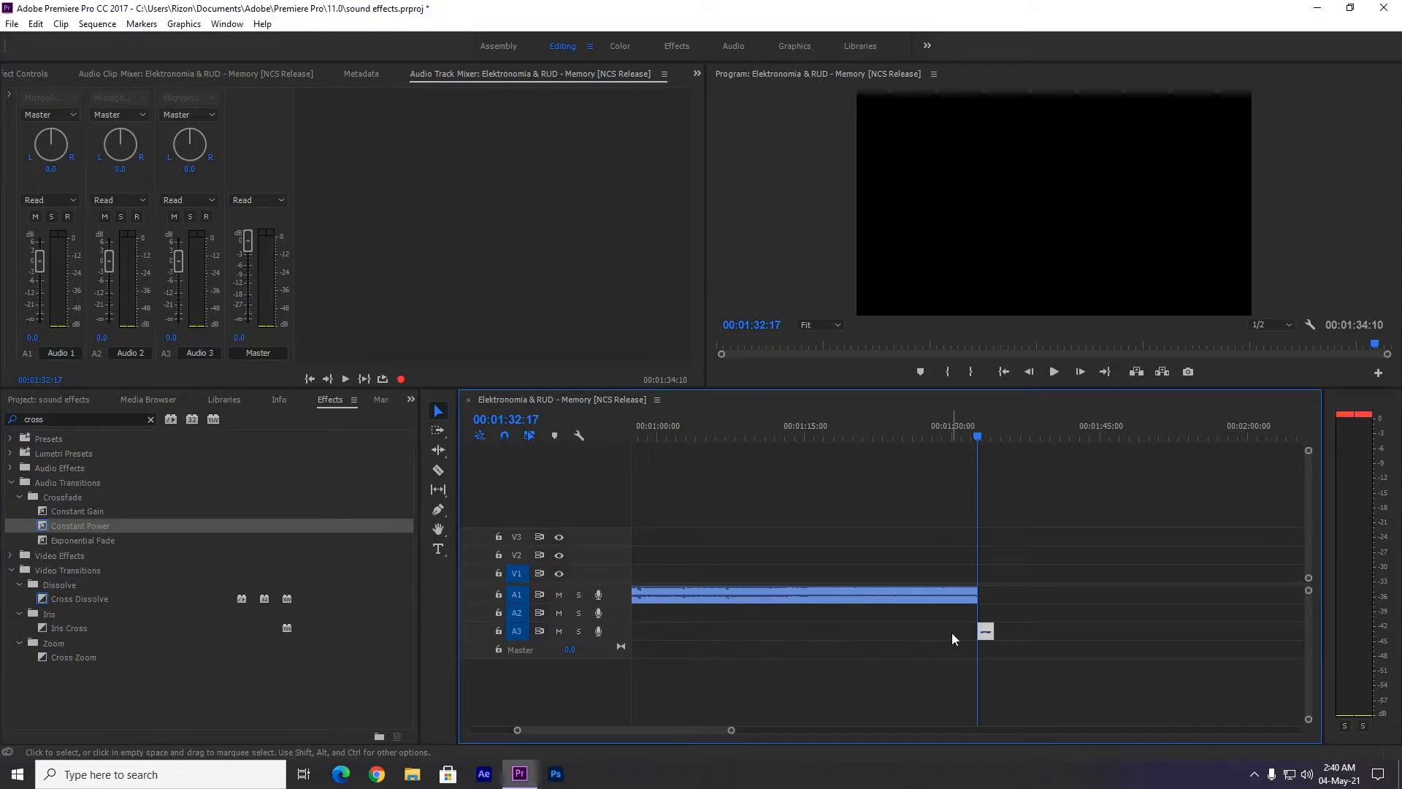
click(868, 690)
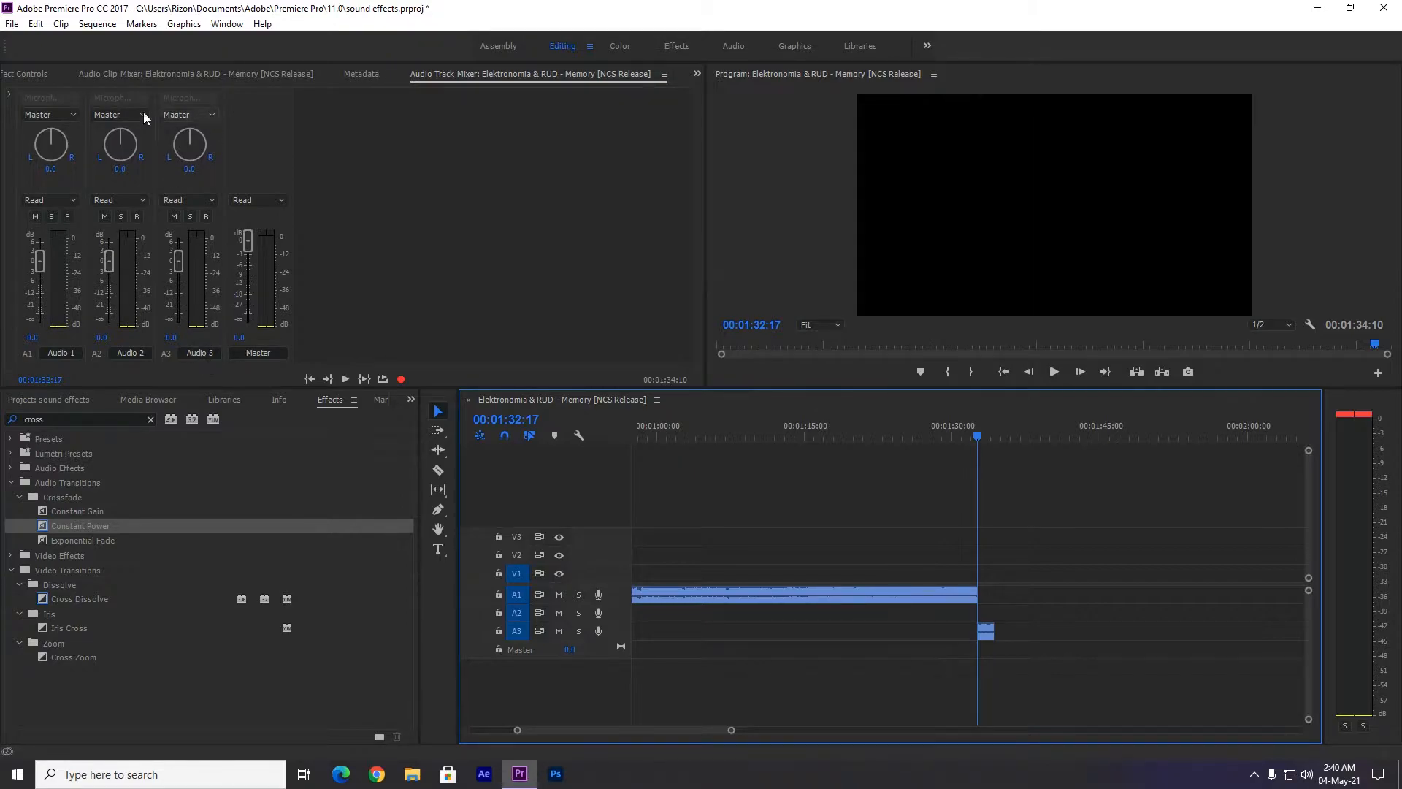
Show the effects section of the Audio Track Mixer and add Studio Reverb to the Audio 3 track.
click(8, 95)
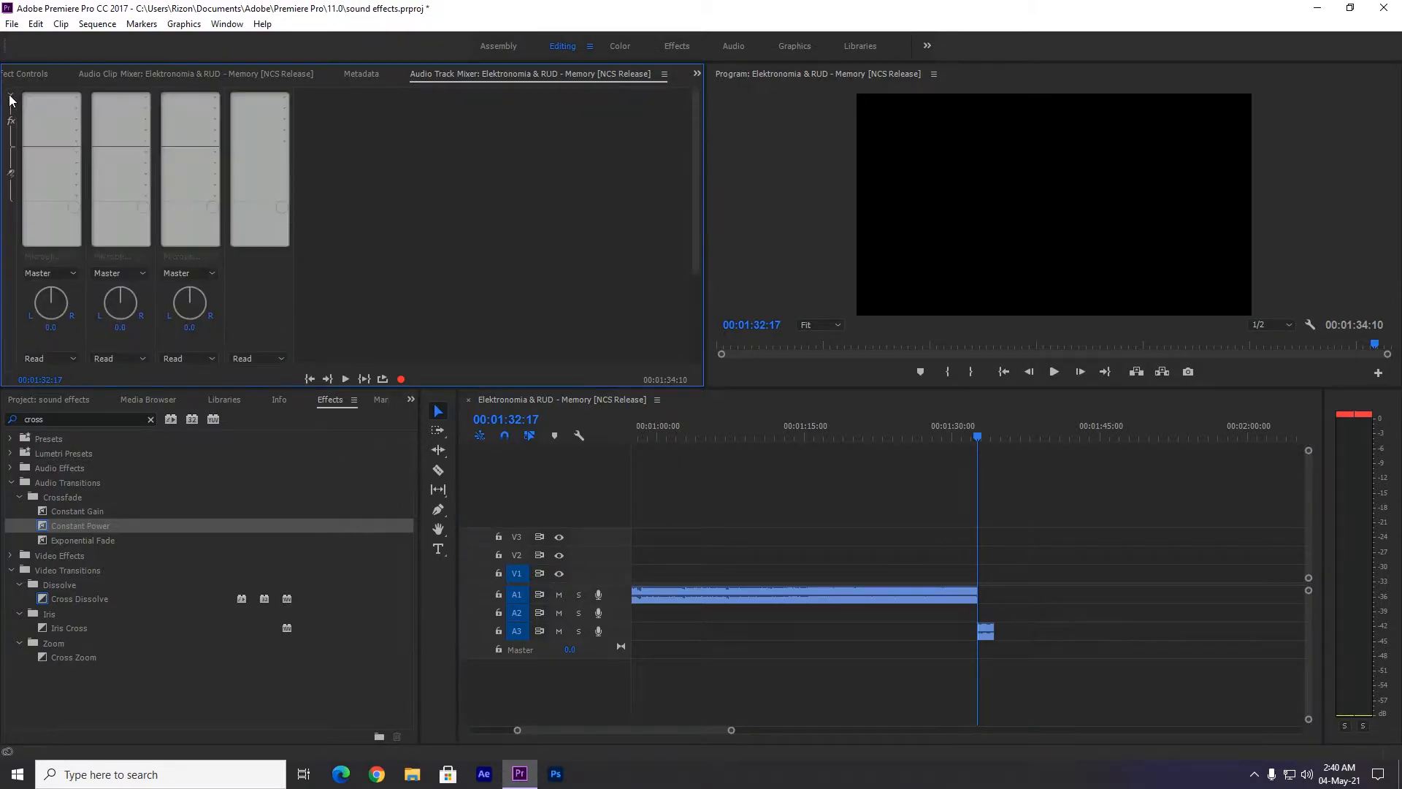
drag(697, 241, 690, 334)
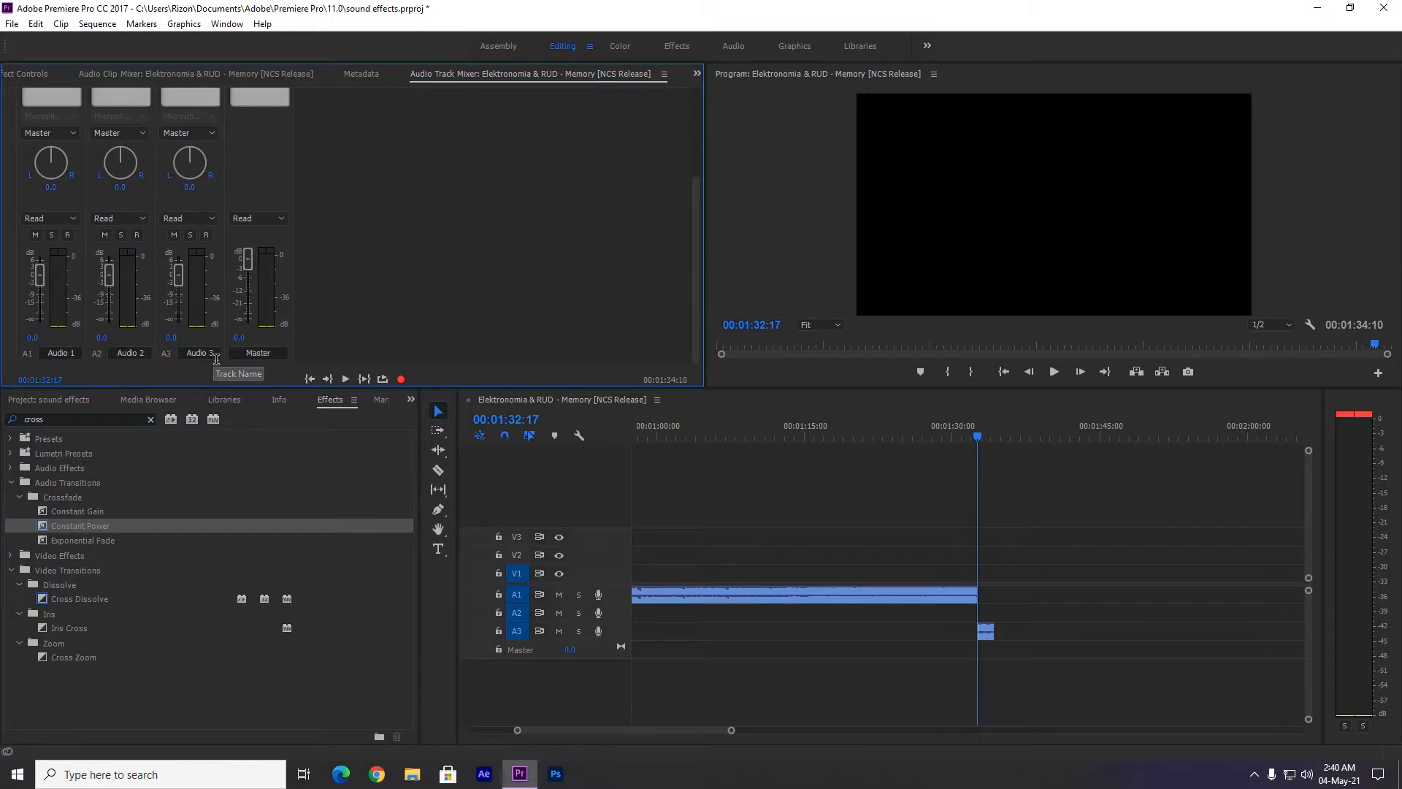
drag(695, 336, 674, 183)
click(215, 96)
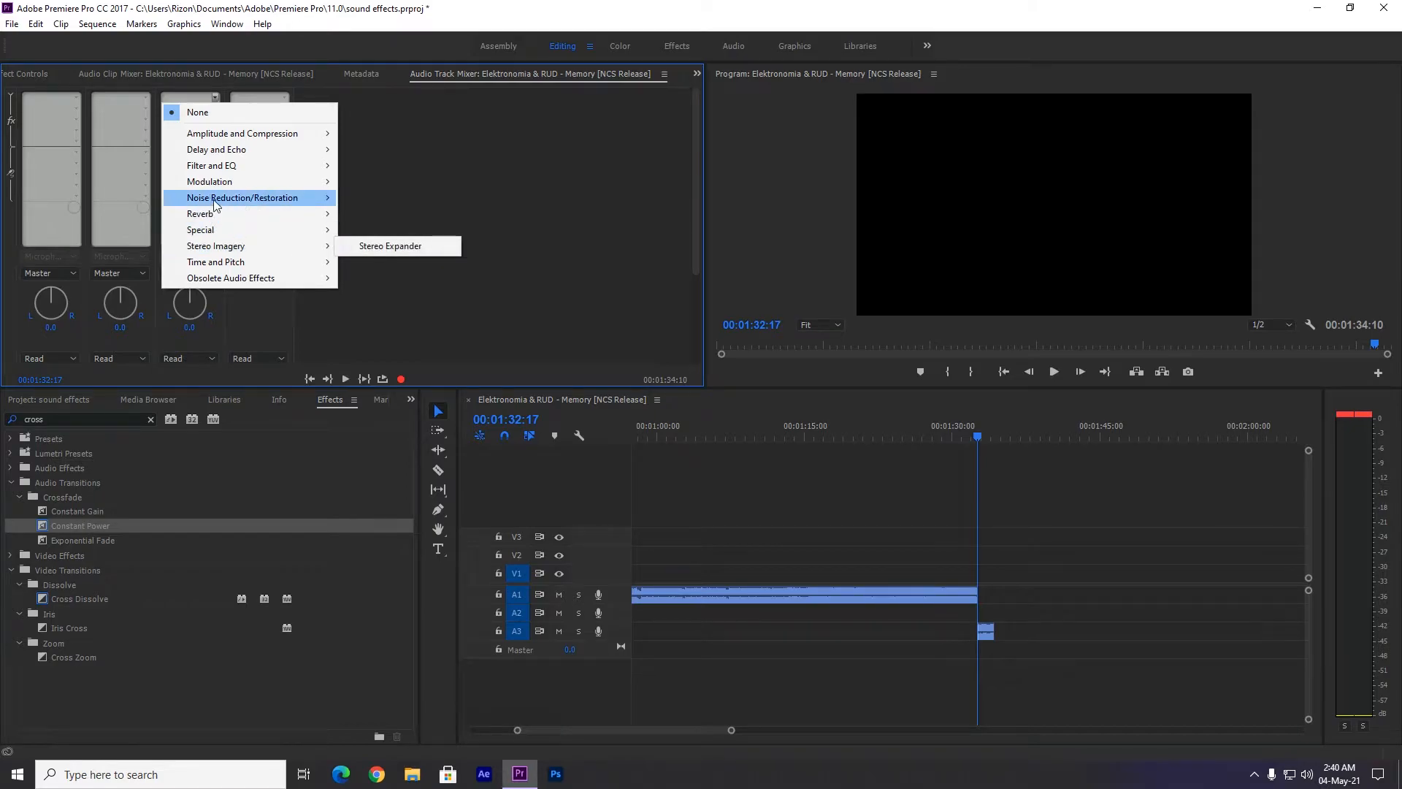
mouse_move(214, 203)
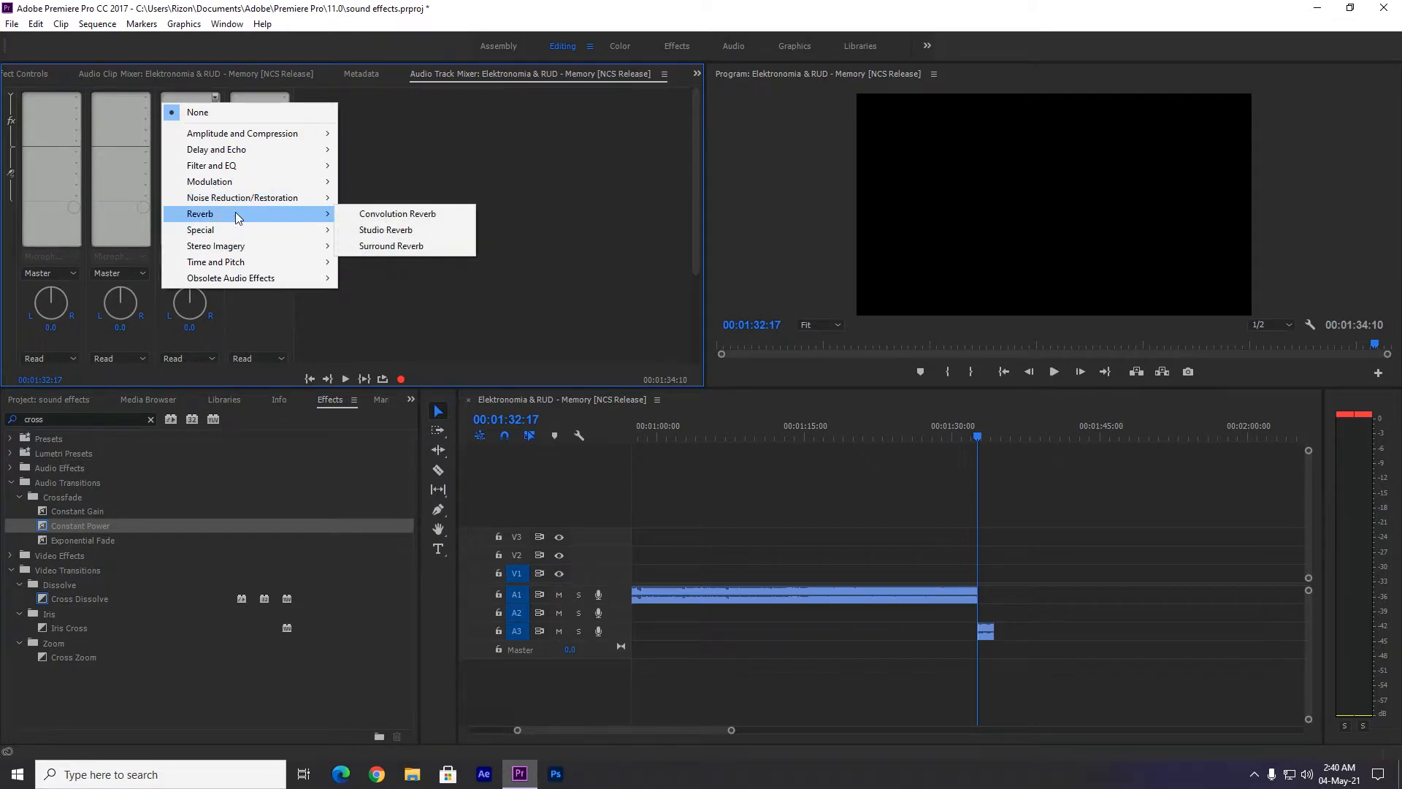
click(380, 231)
Raise the Studio Reverb Decay on Audio 3 to its maximum and play back the ending from about 00:01:32:11.
double_click(185, 98)
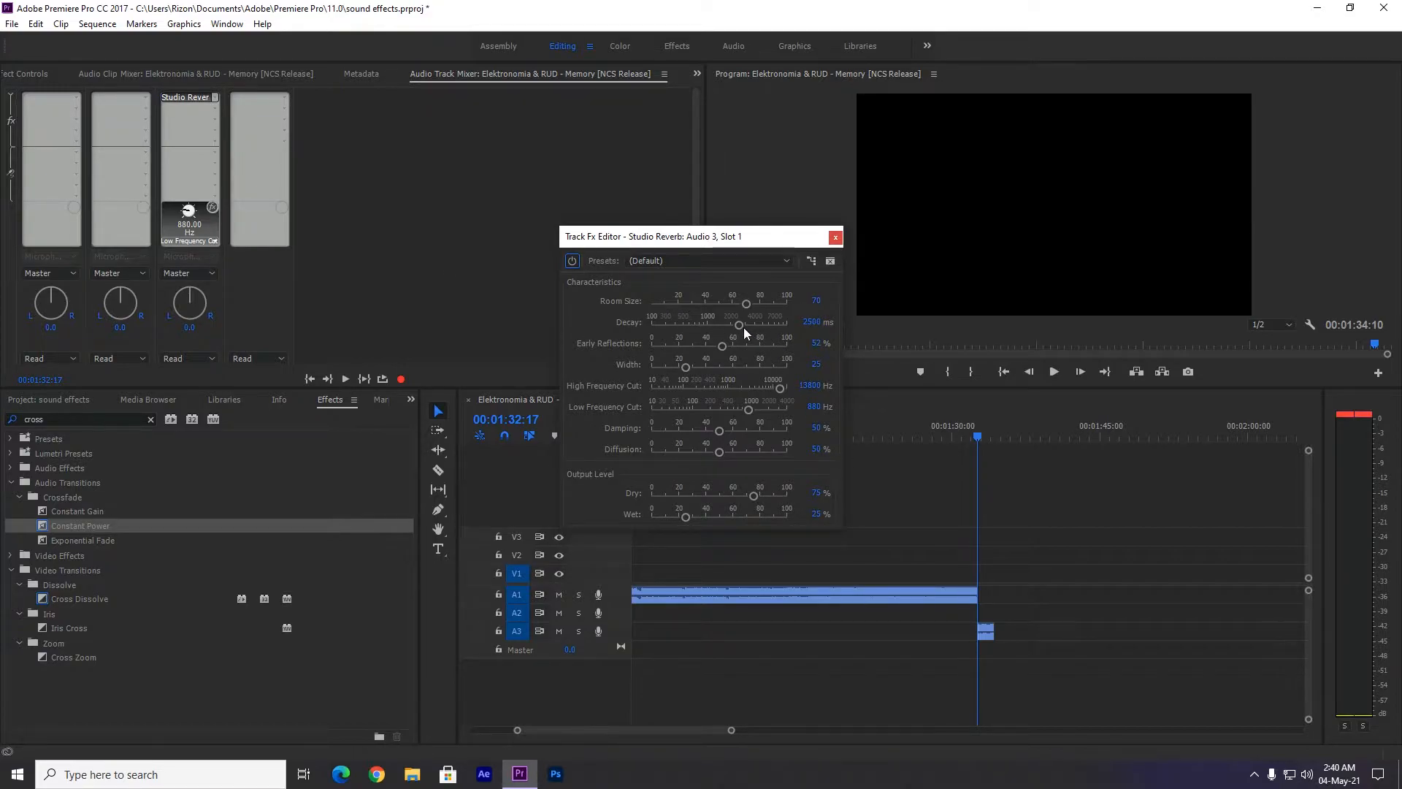
drag(741, 325, 793, 325)
click(835, 237)
drag(978, 436, 978, 431)
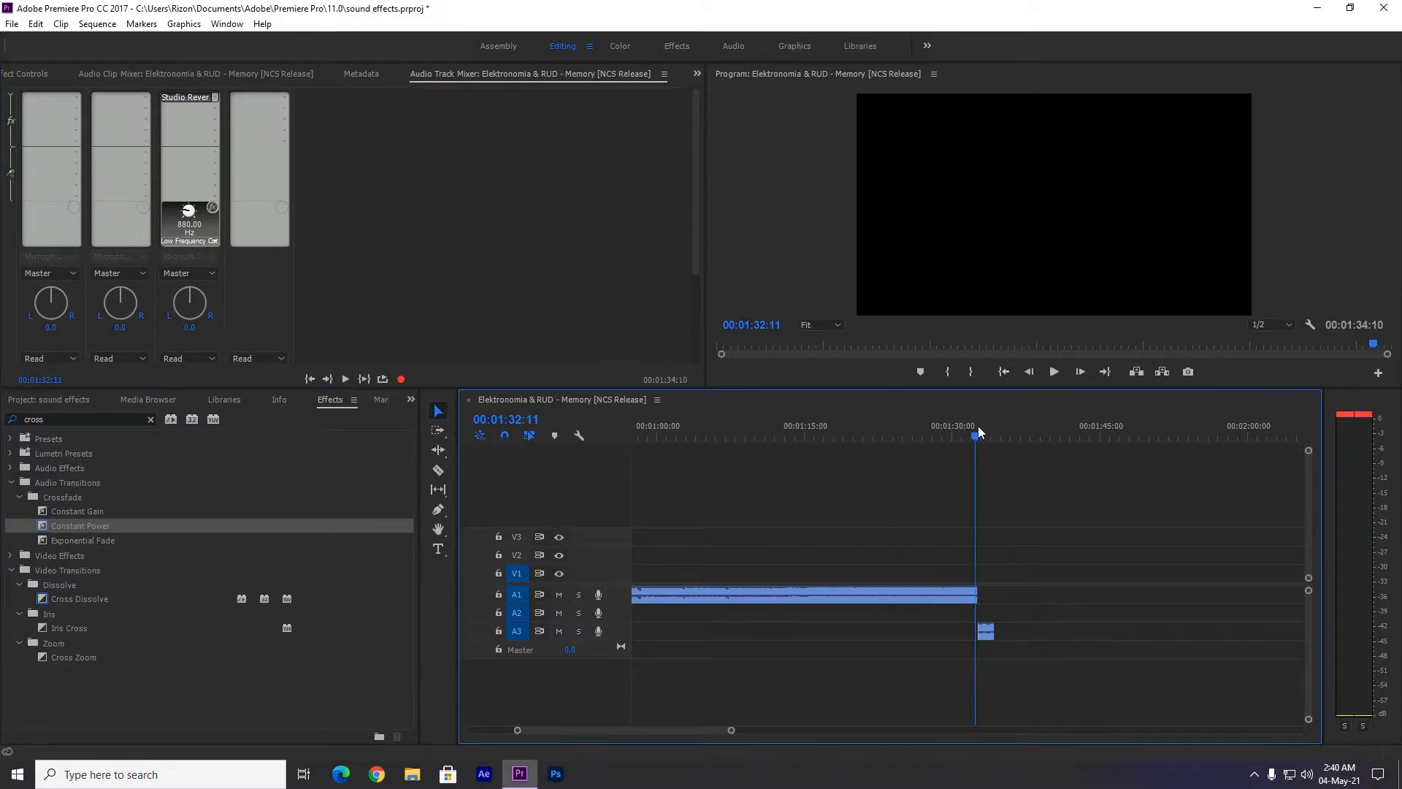
key(space)
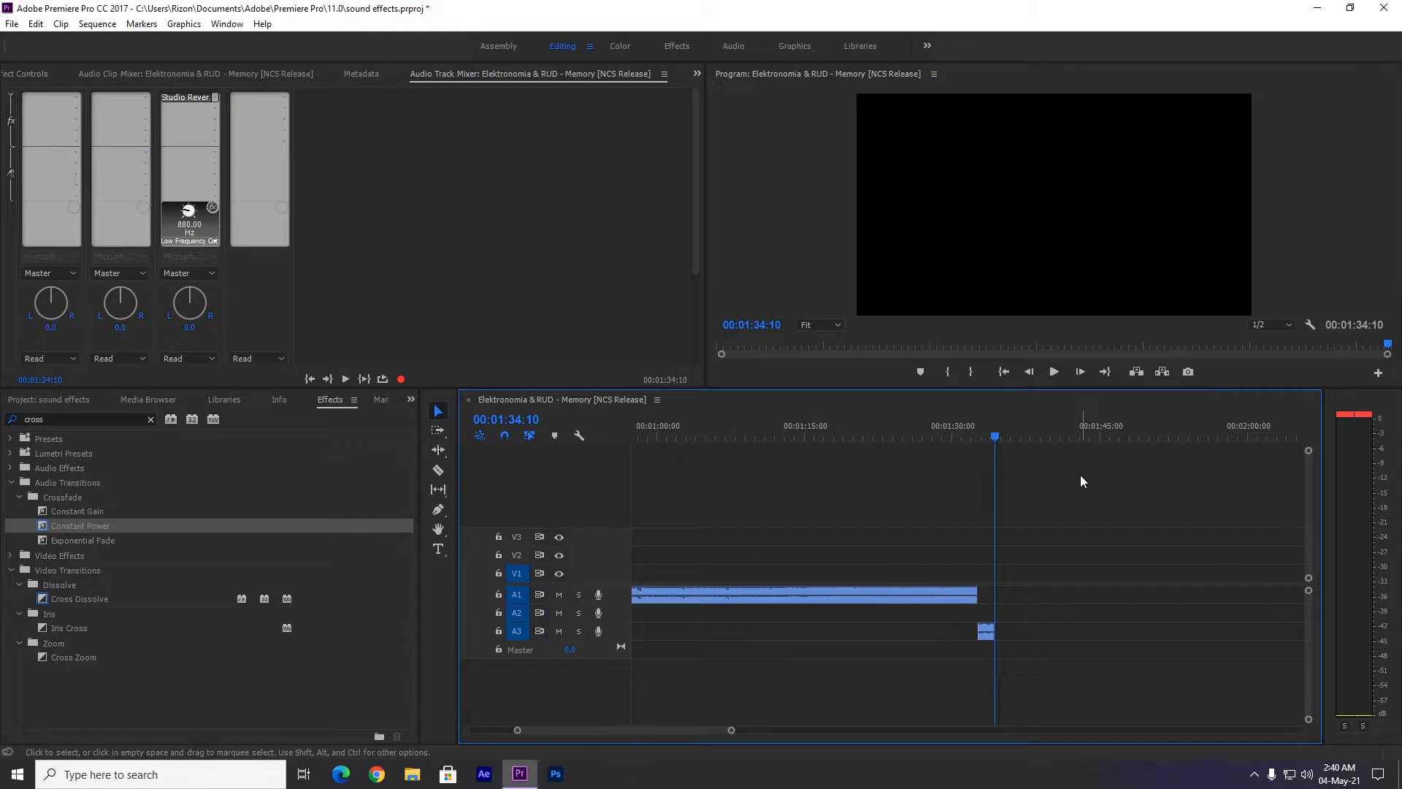
Create a new adjustment layer in the project at 854 × 480, 30.00 fps and square pixels.
click(17, 400)
click(167, 606)
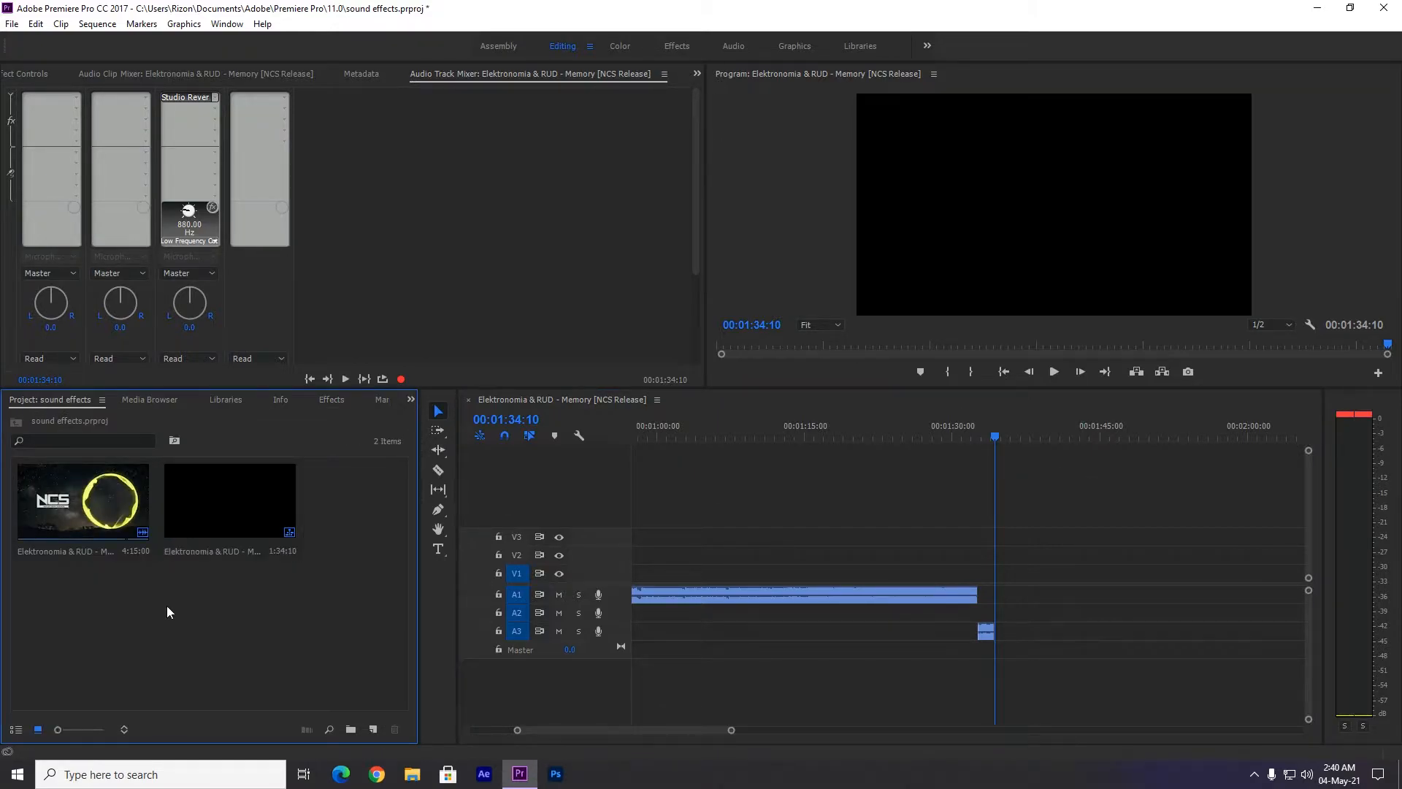
right_click(169, 622)
mouse_move(230, 678)
click(339, 570)
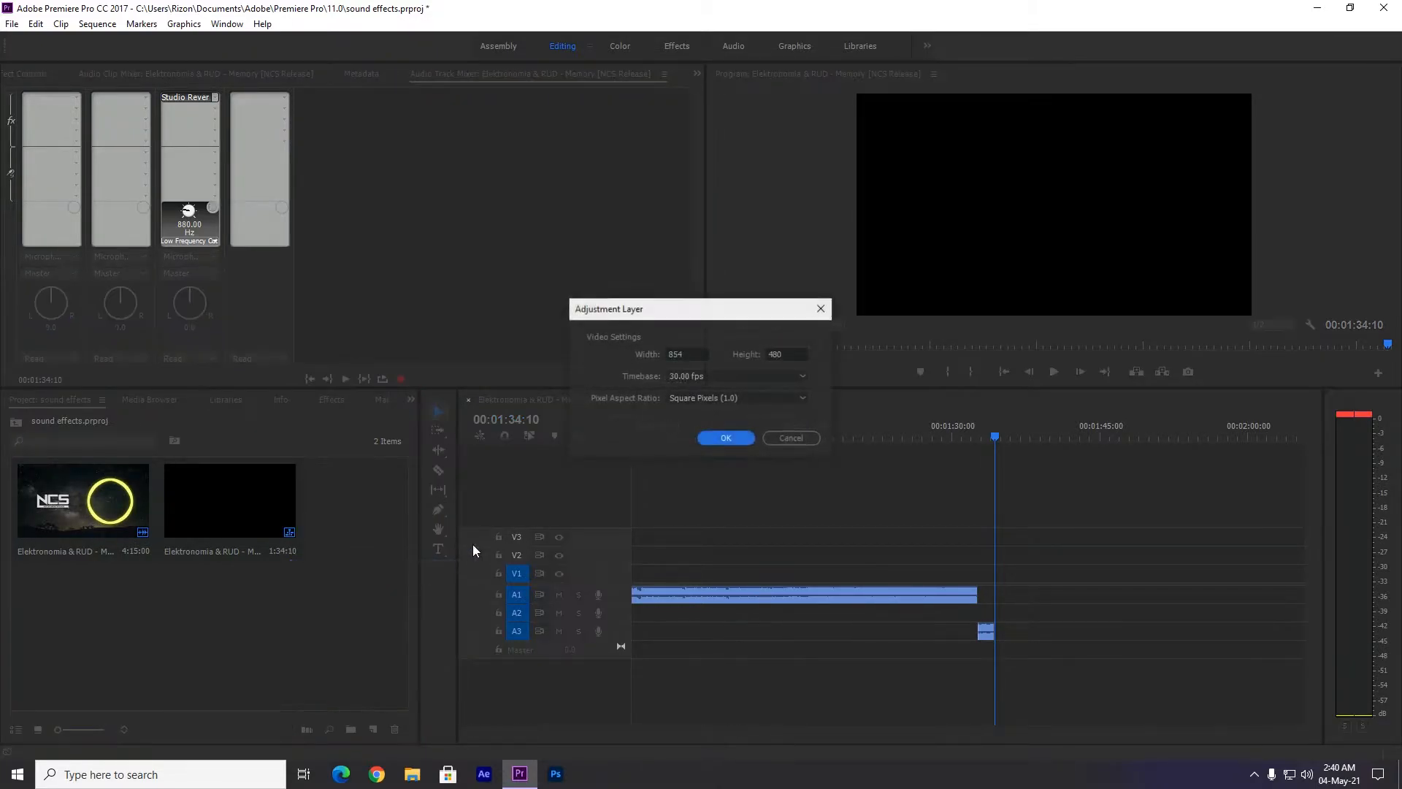
click(721, 440)
Place the adjustment layer on V1 from the main audio clip's end to 00:01:50:19 and play back the ending.
drag(366, 495, 1155, 576)
click(965, 431)
key(space)
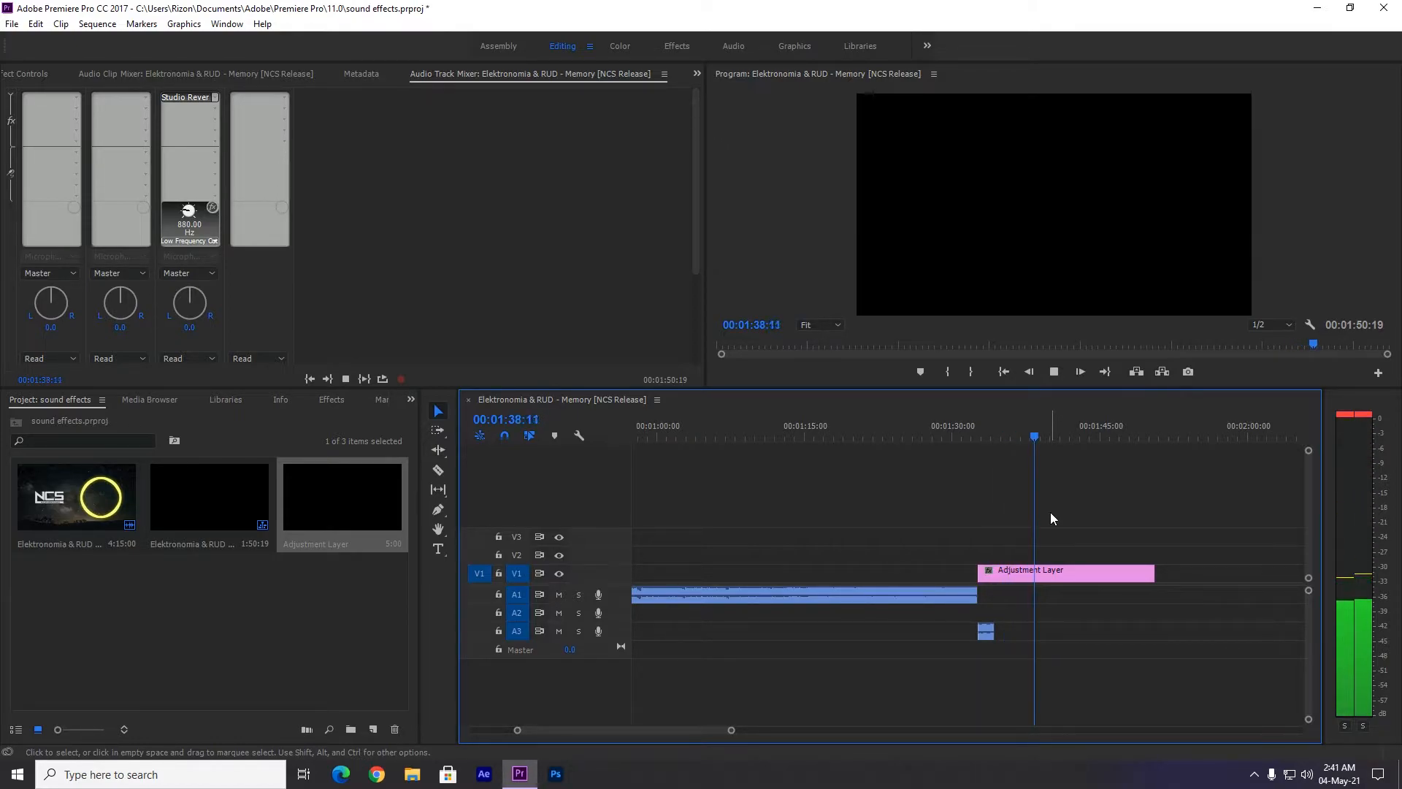
click(1023, 437)
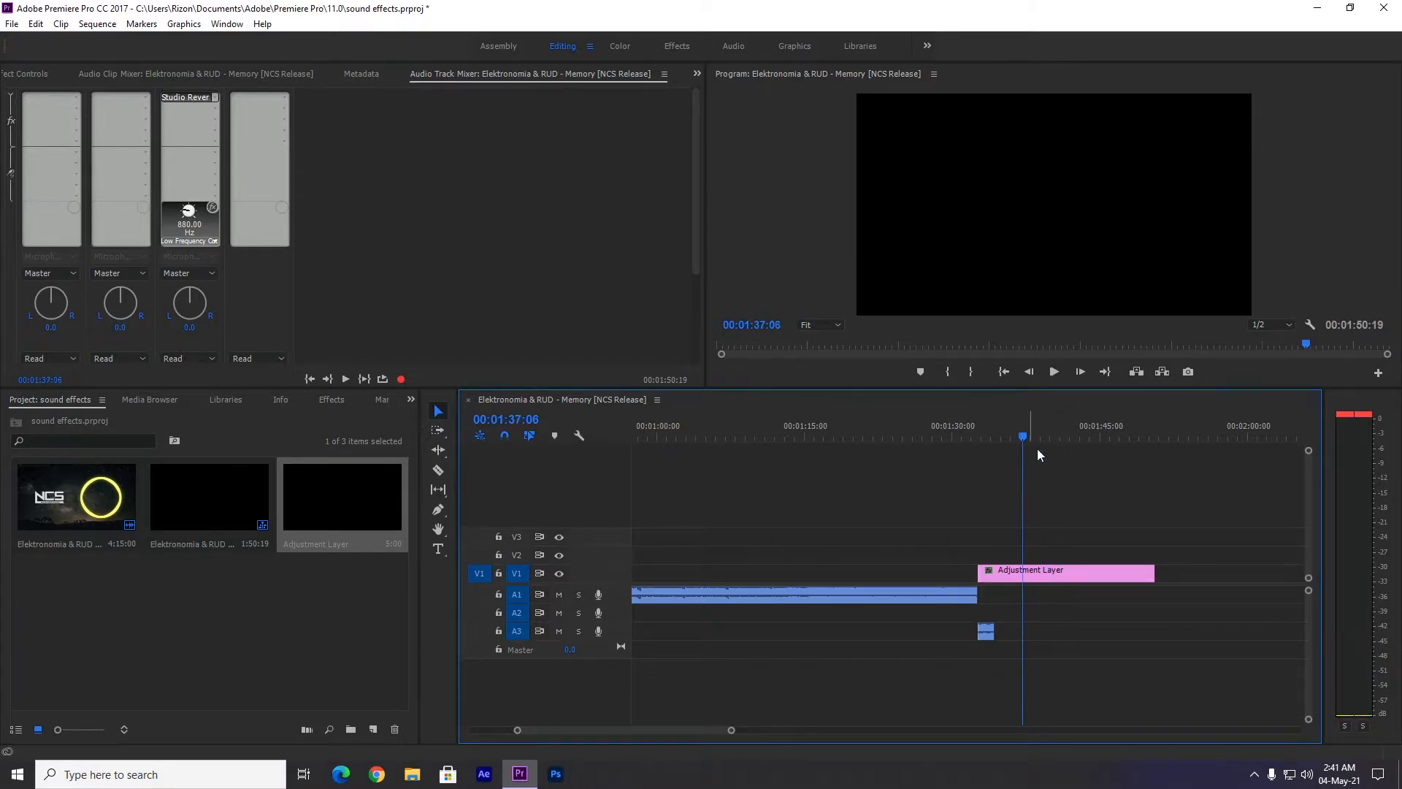
Lower the Studio Reverb Low Frequency Cut on Audio 3 to about 116 Hz and play back the ending.
click(986, 633)
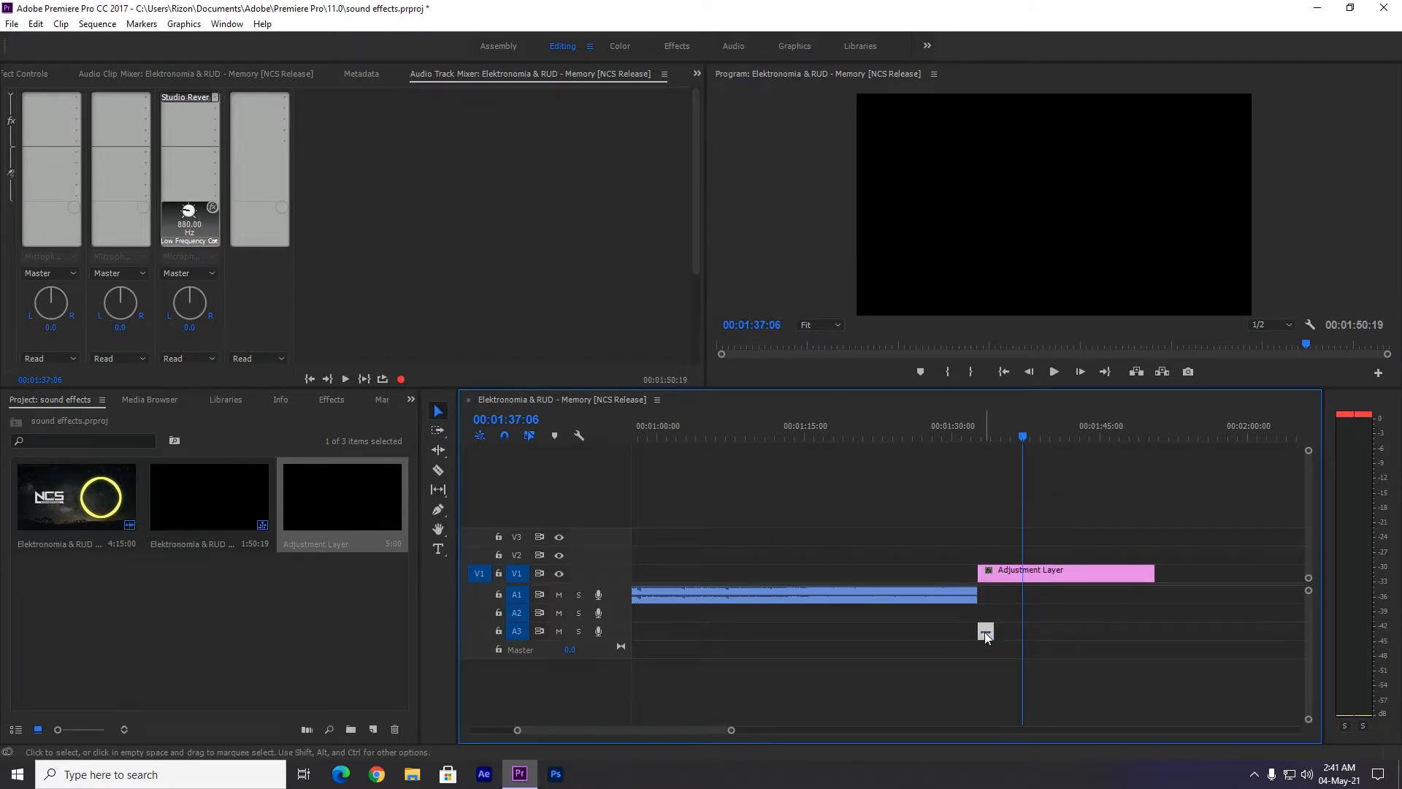
double_click(182, 99)
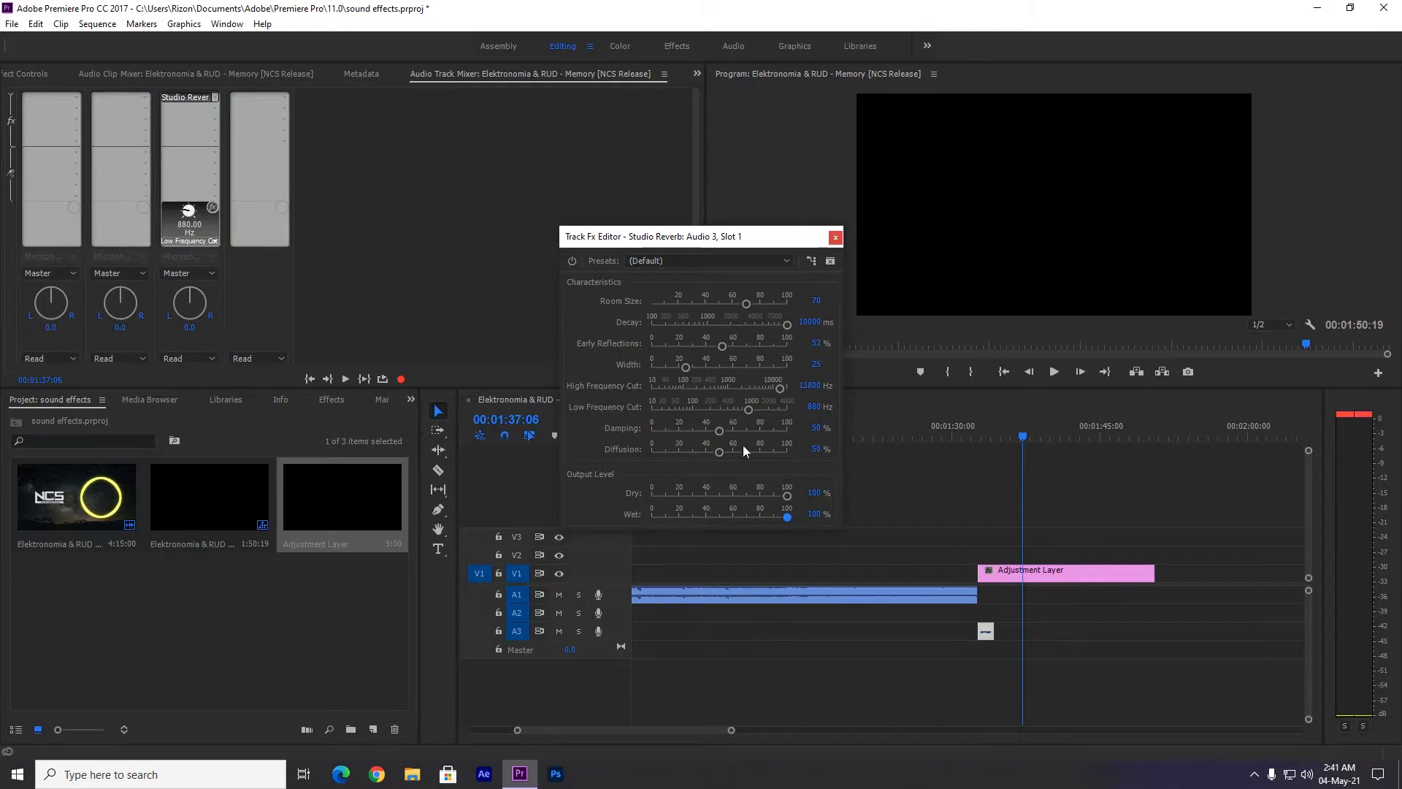
drag(752, 409, 698, 408)
click(834, 238)
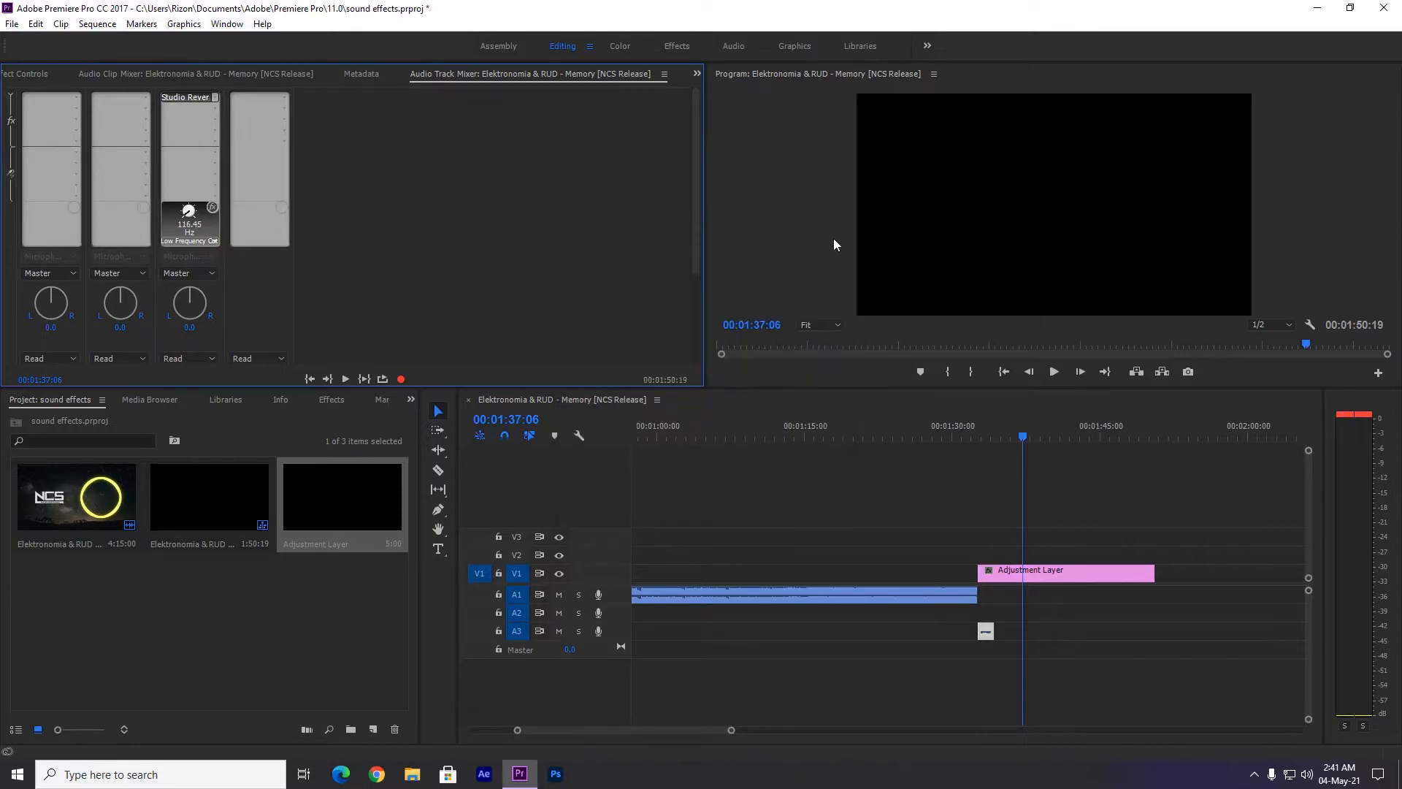
drag(1019, 436, 959, 438)
key(space)
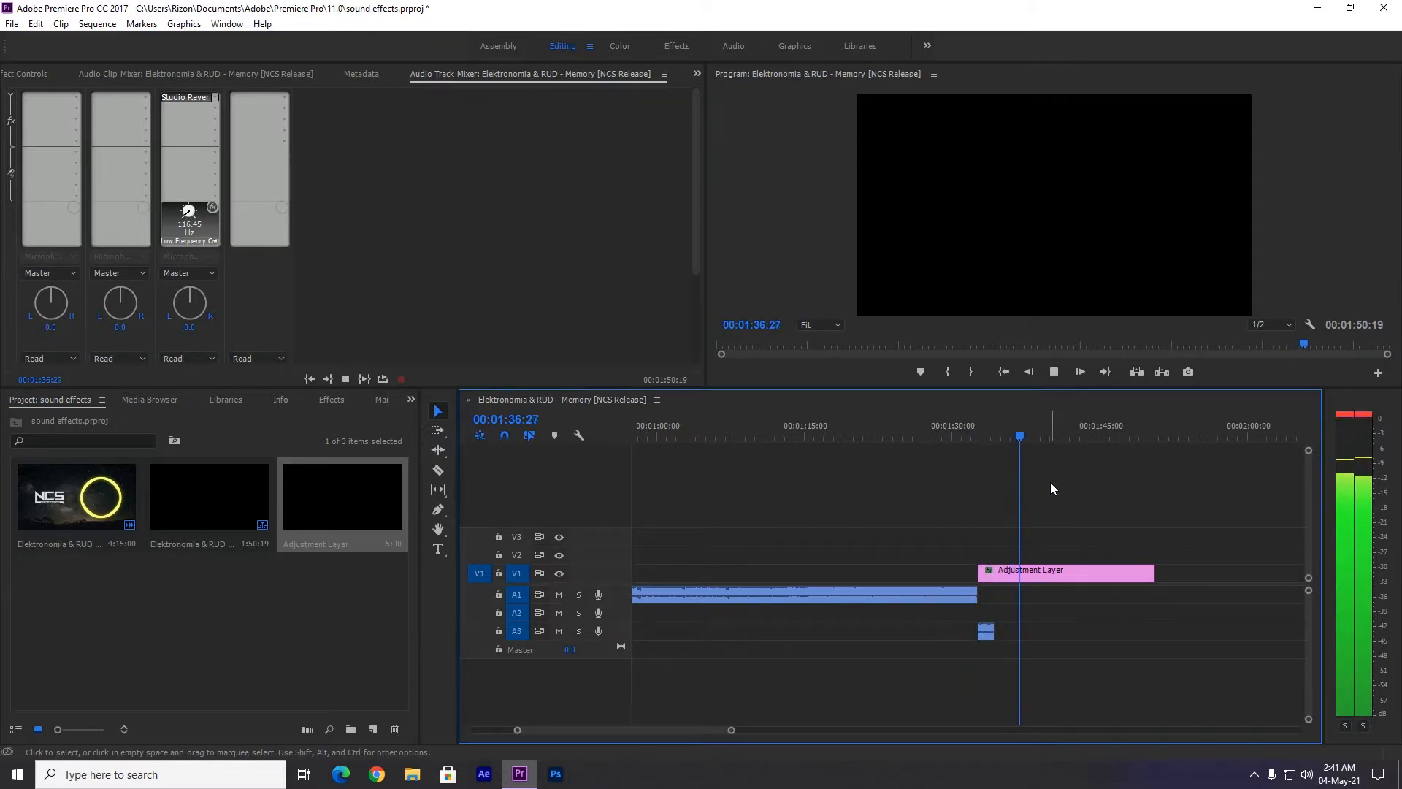
click(1024, 439)
Raise the Audio 3 reverb's Early Reflections to about 67% and Width to about 44, and play back from 00:01:31:24.
click(190, 96)
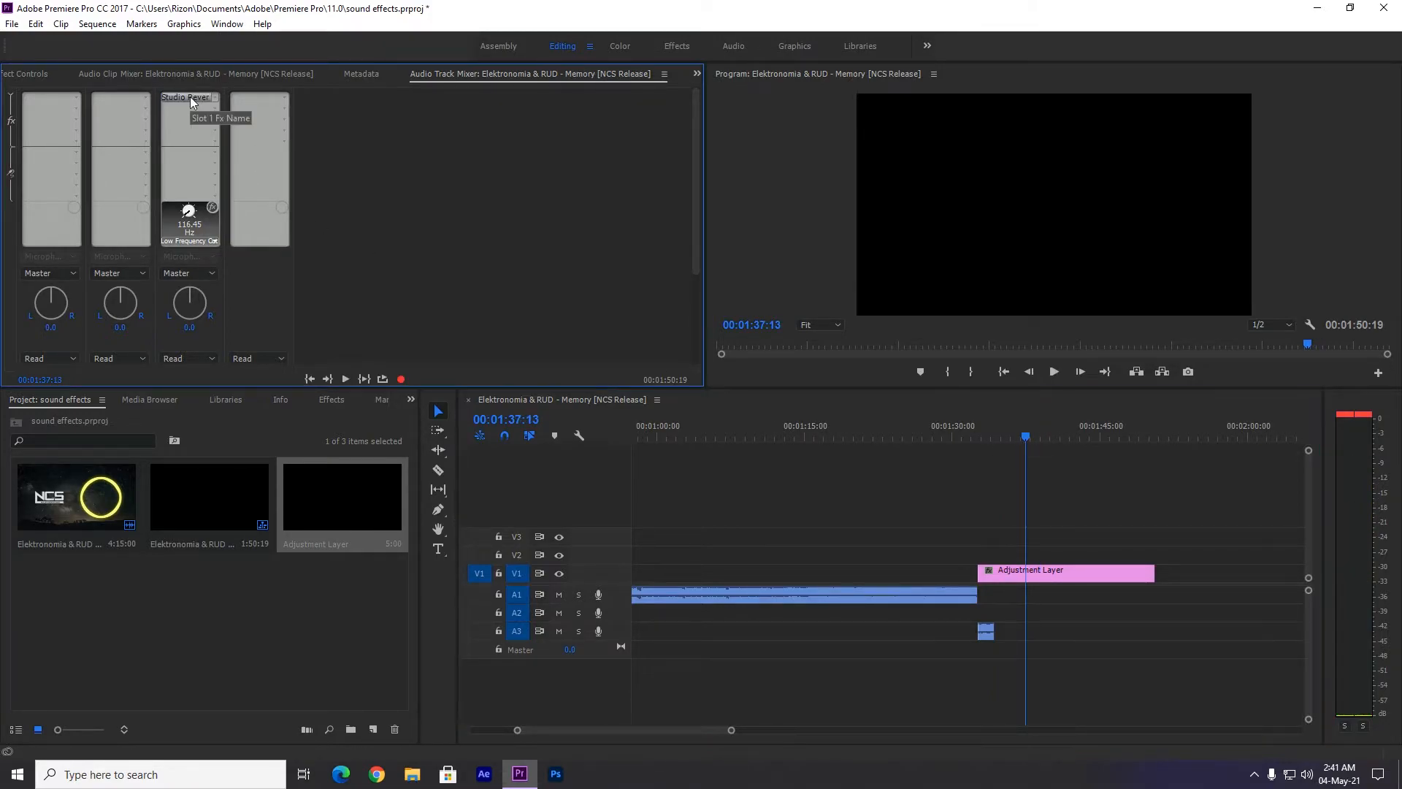
double_click(189, 97)
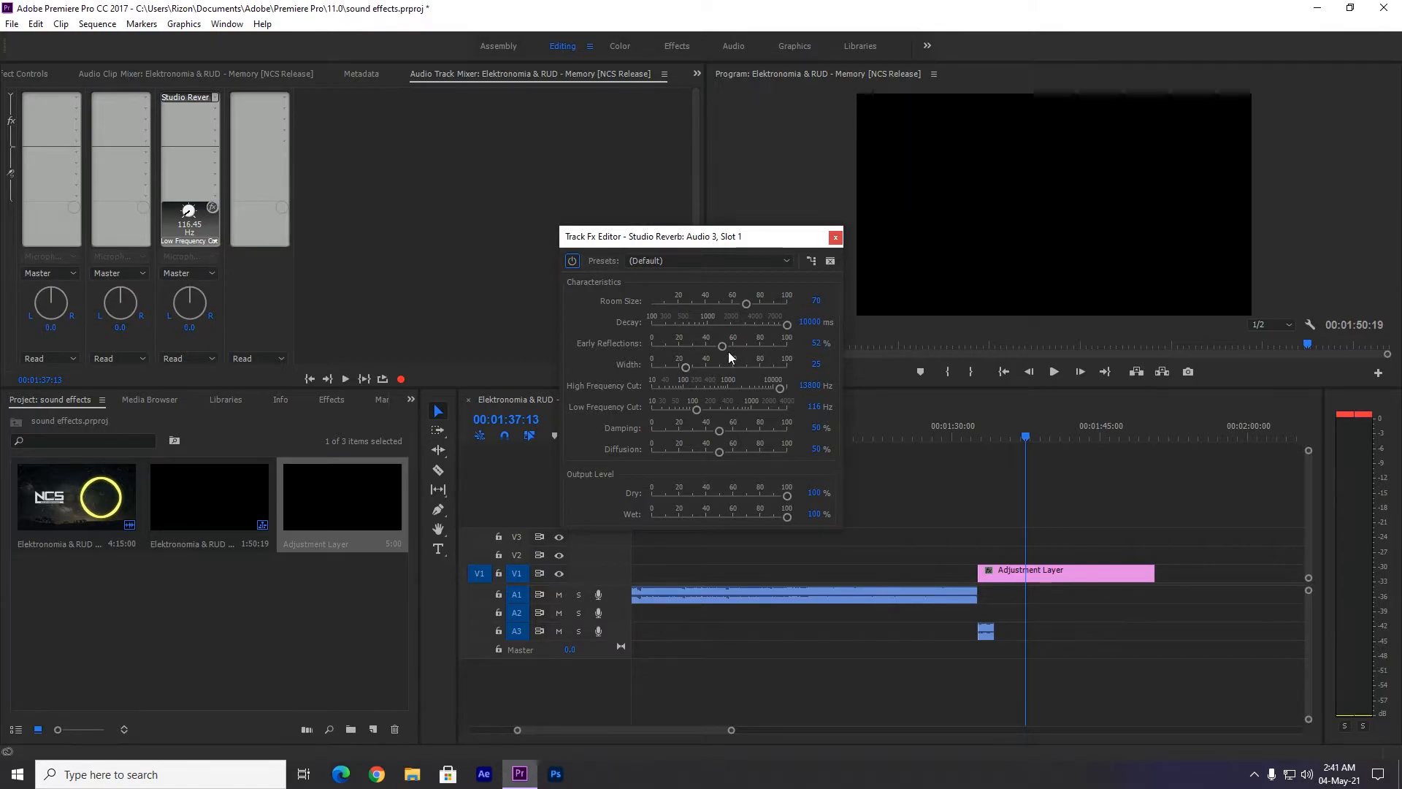
drag(725, 348, 705, 372)
click(835, 237)
click(1029, 431)
drag(1029, 431, 971, 431)
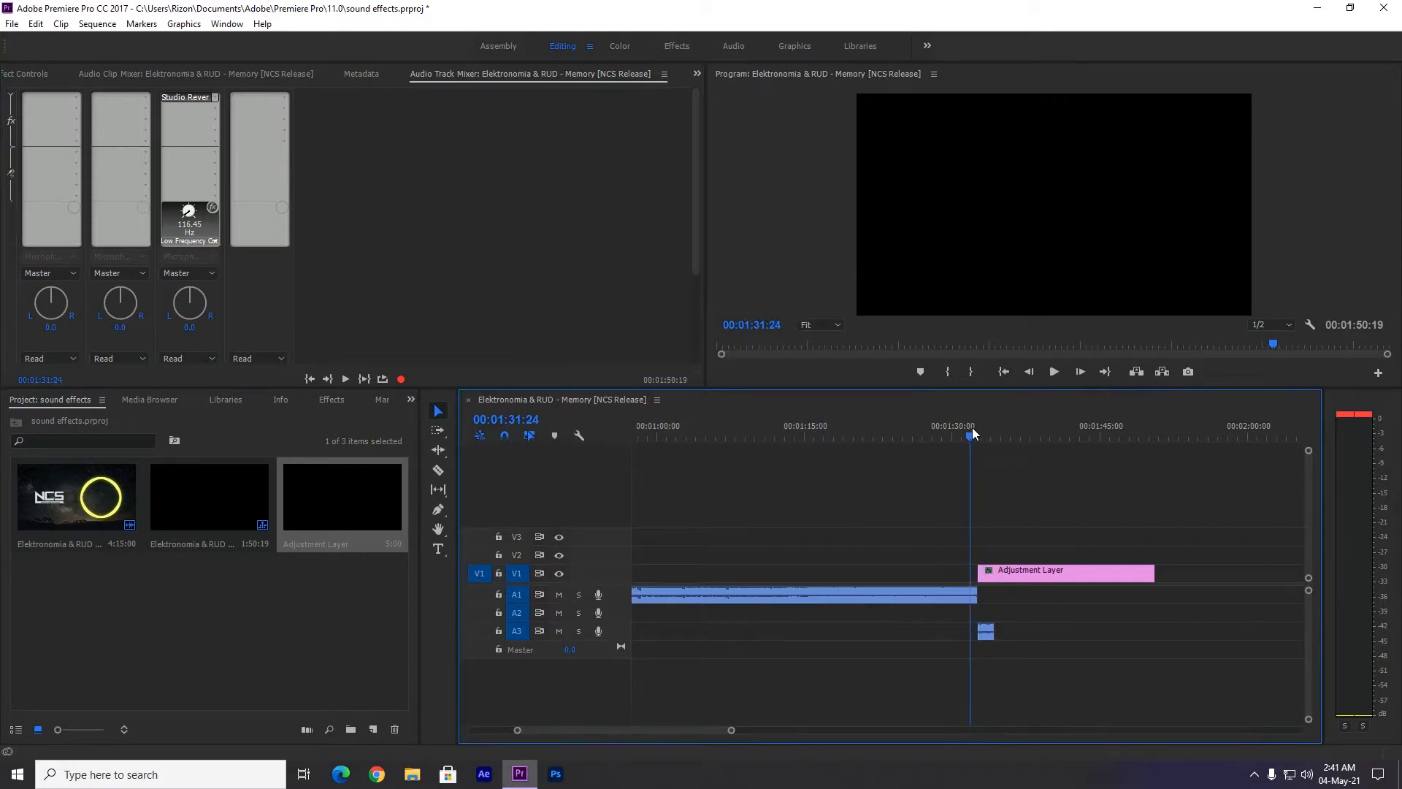
key(space)
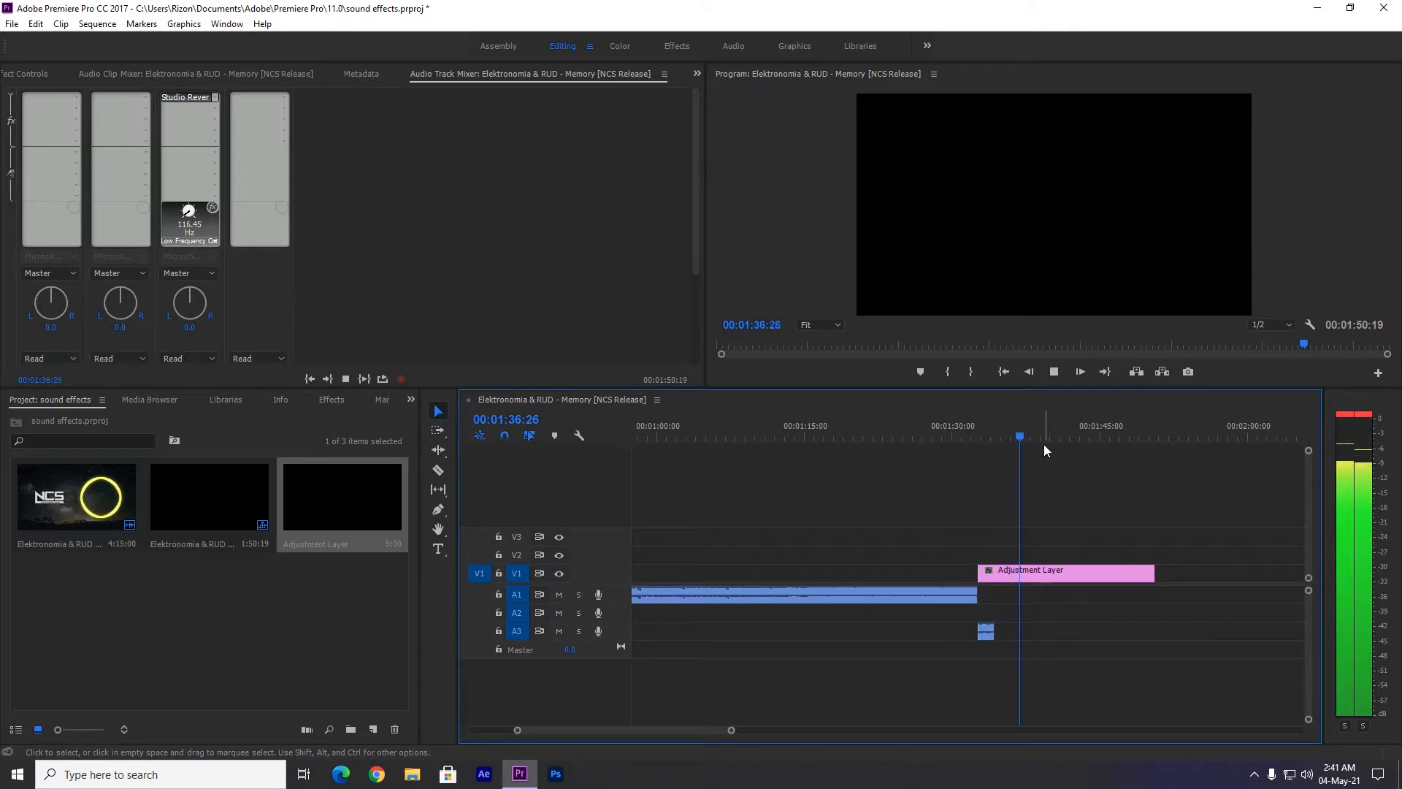
key(space)
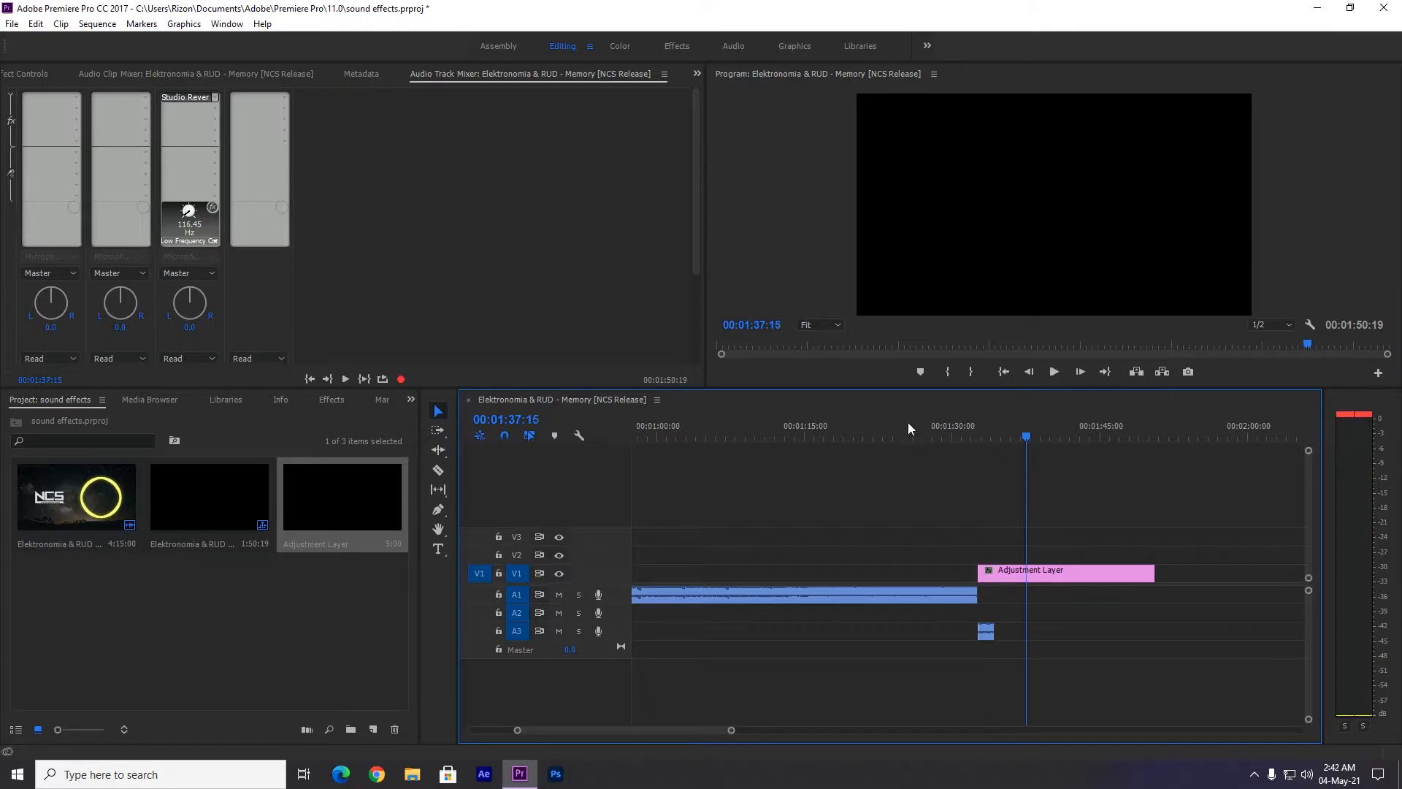
Reduce the Studio Reverb Wet output level on Audio 3 to 72.6% and play back the ending from 00:01:31:08.
double_click(192, 98)
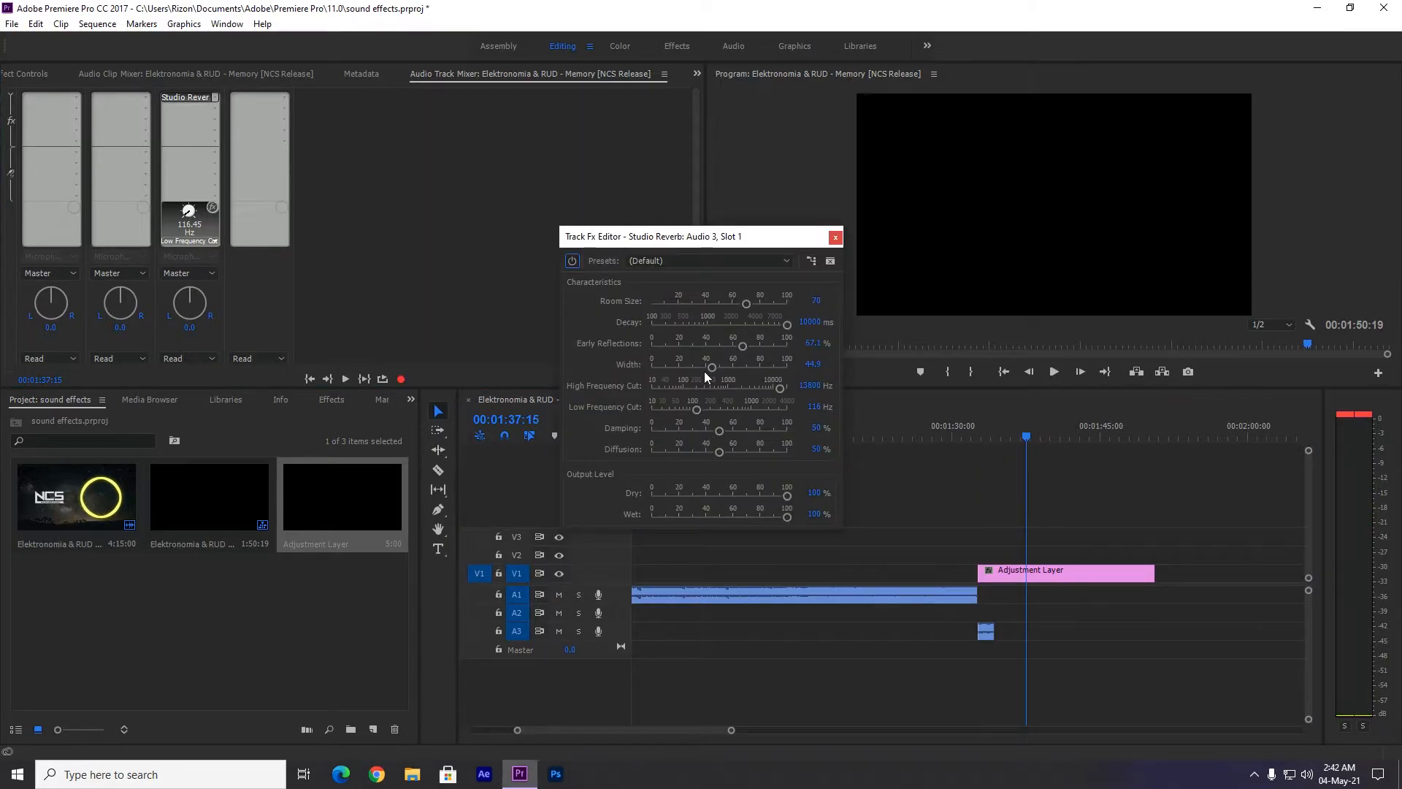
drag(787, 516, 752, 516)
click(834, 237)
click(965, 425)
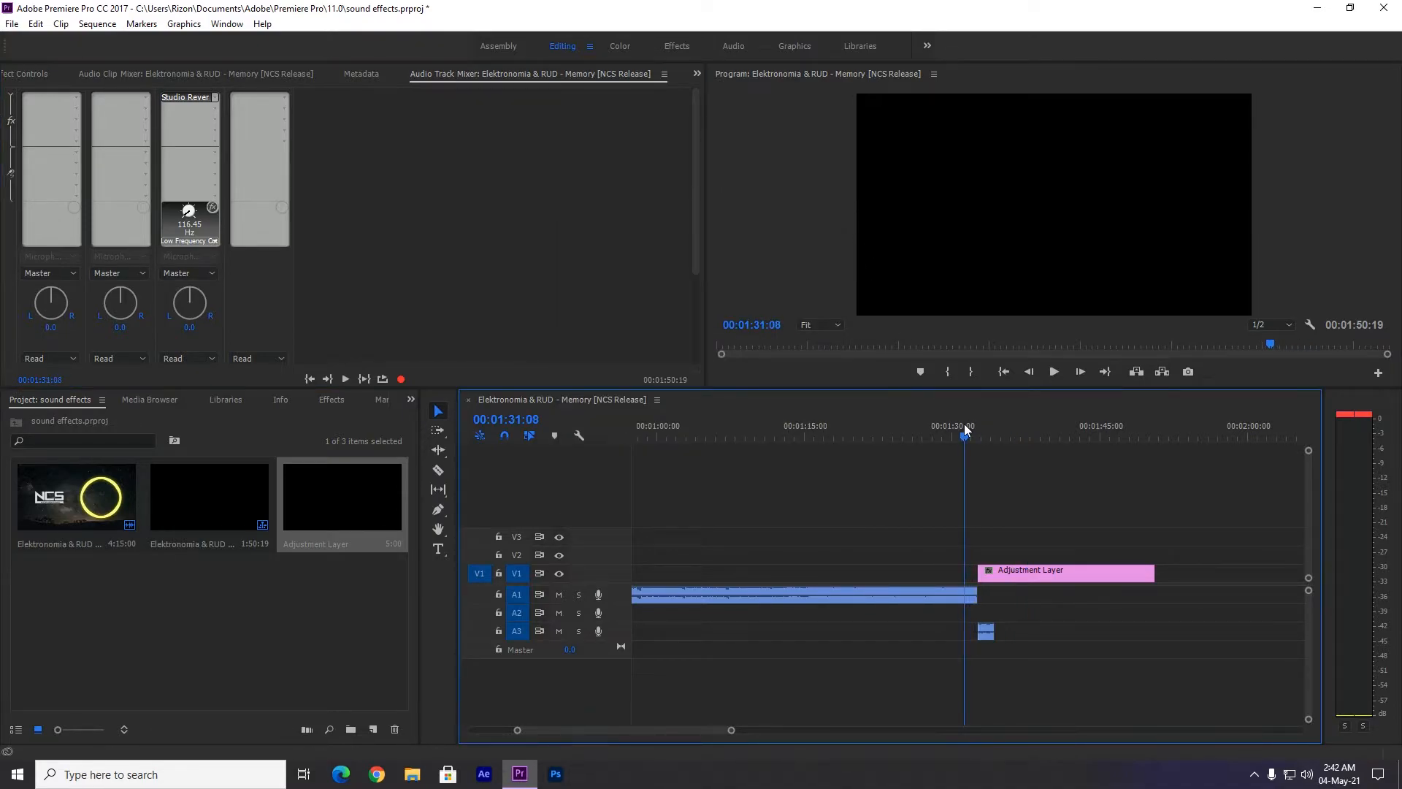
key(space)
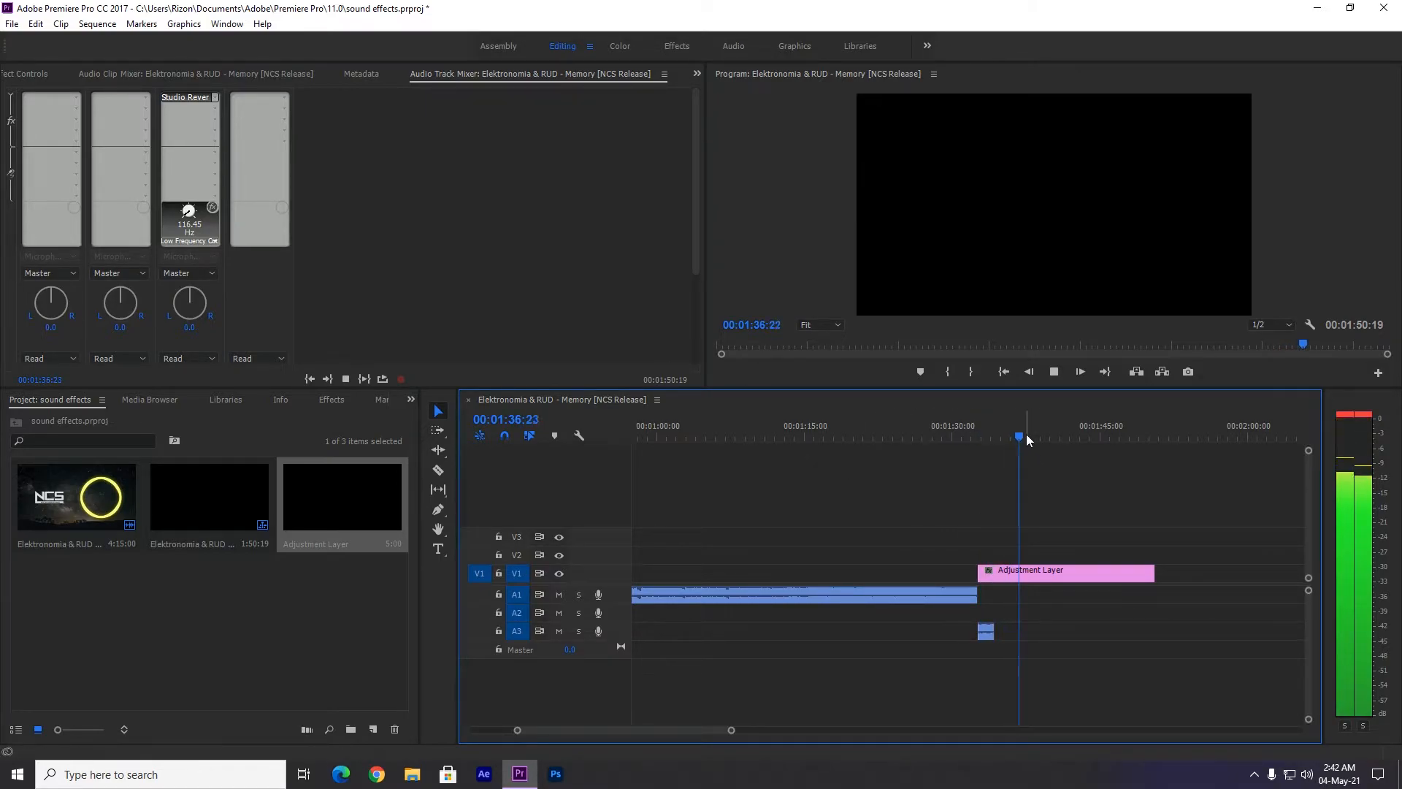
click(1000, 436)
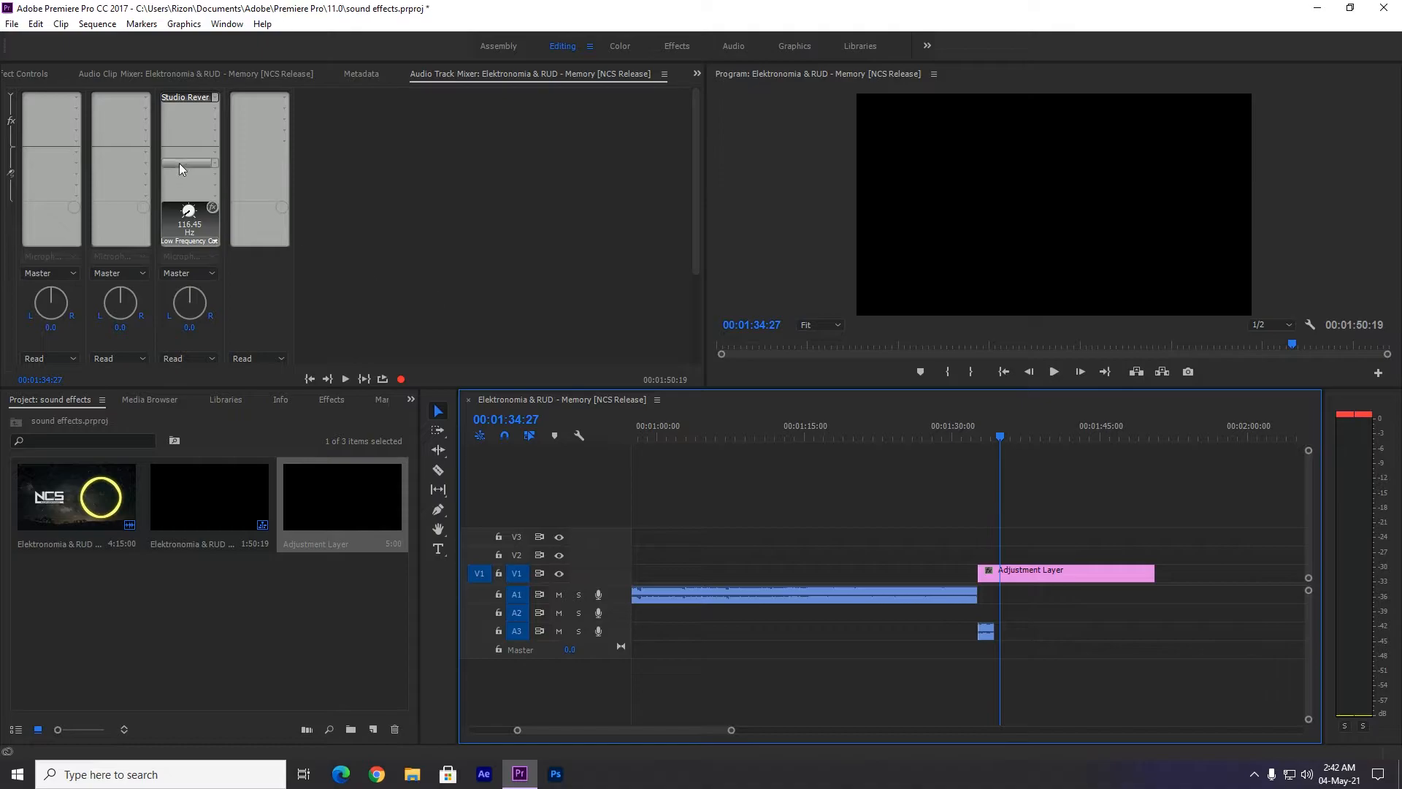
Try the Studio Reverb on Audio 3 with Decay at its minimum and play back the ending.
double_click(188, 97)
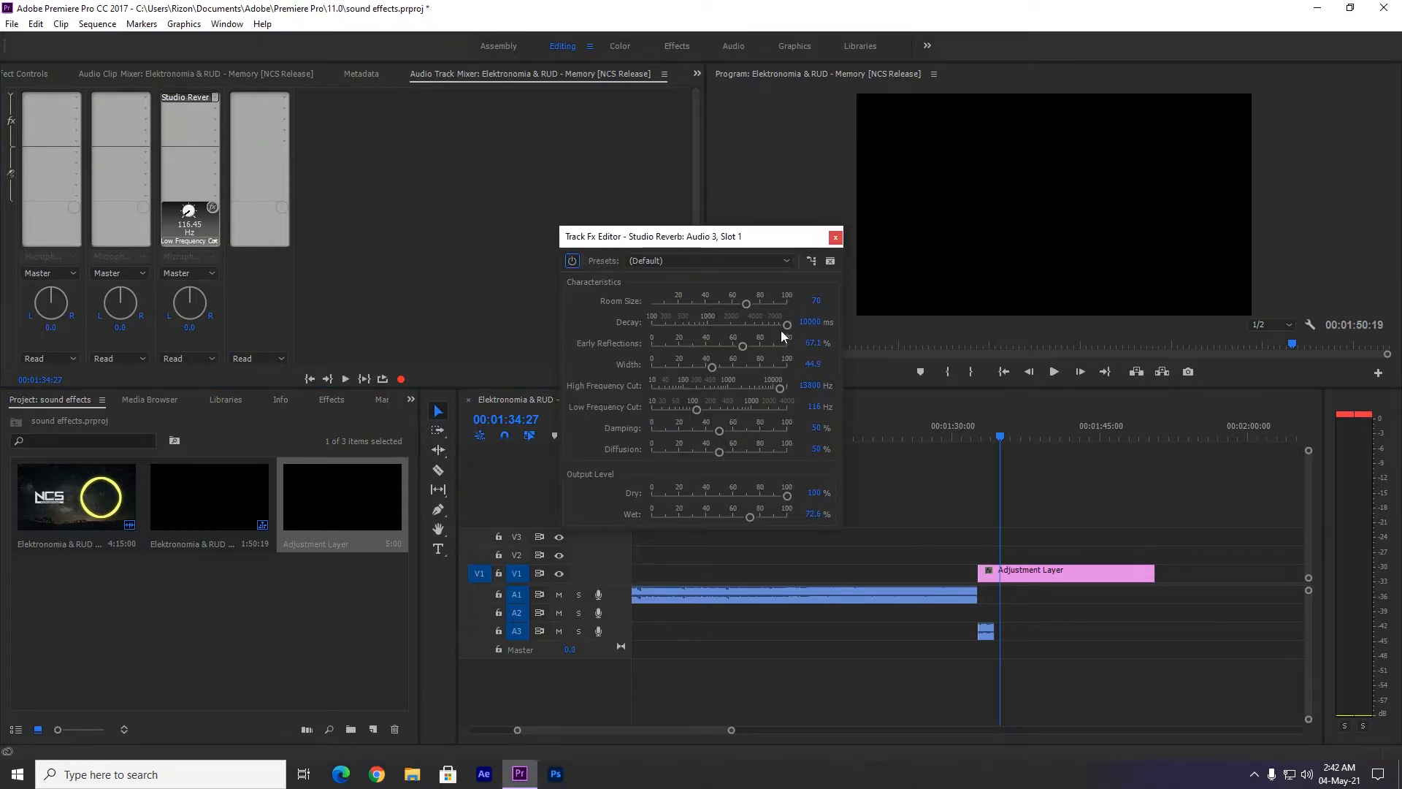
drag(787, 324, 635, 323)
click(834, 236)
drag(1001, 428, 961, 430)
key(space)
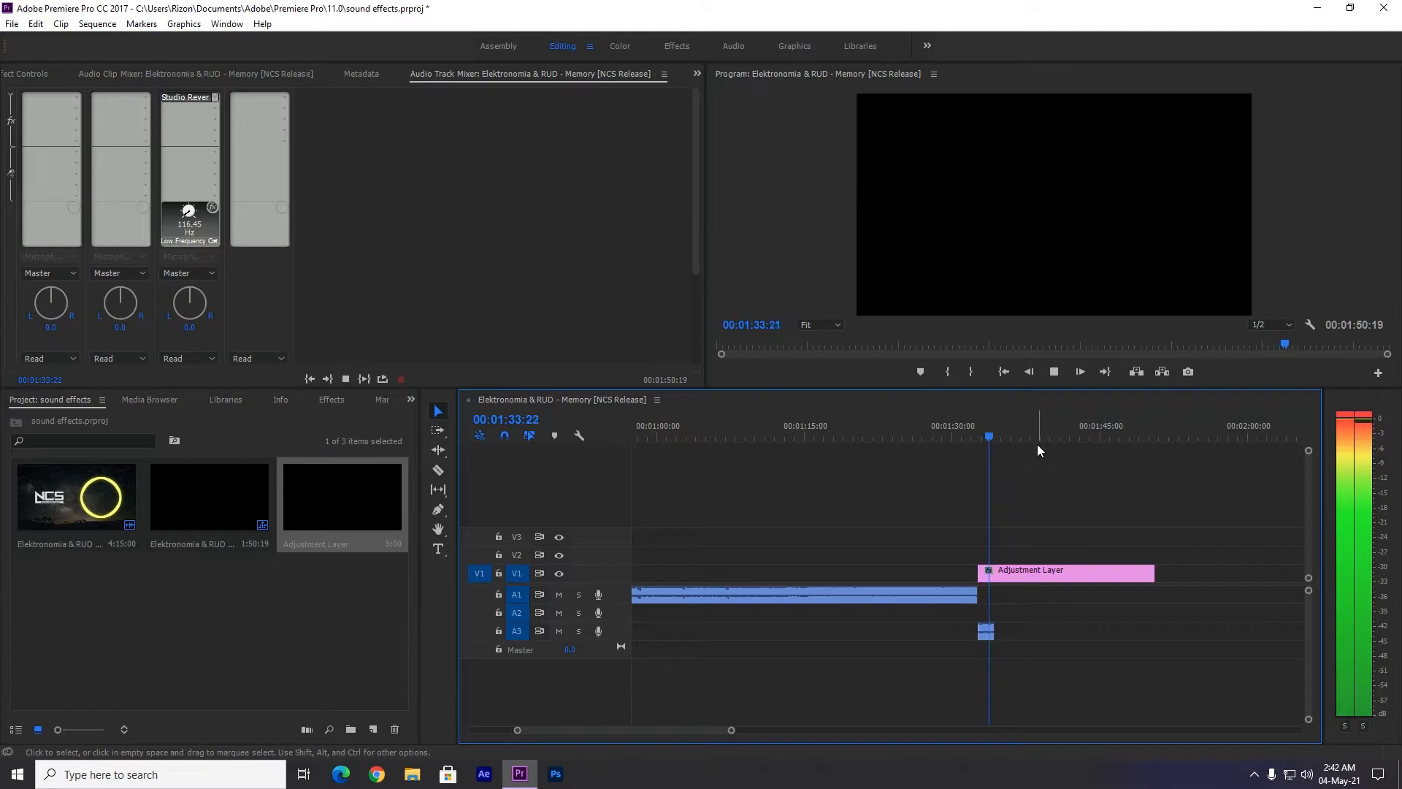
key(space)
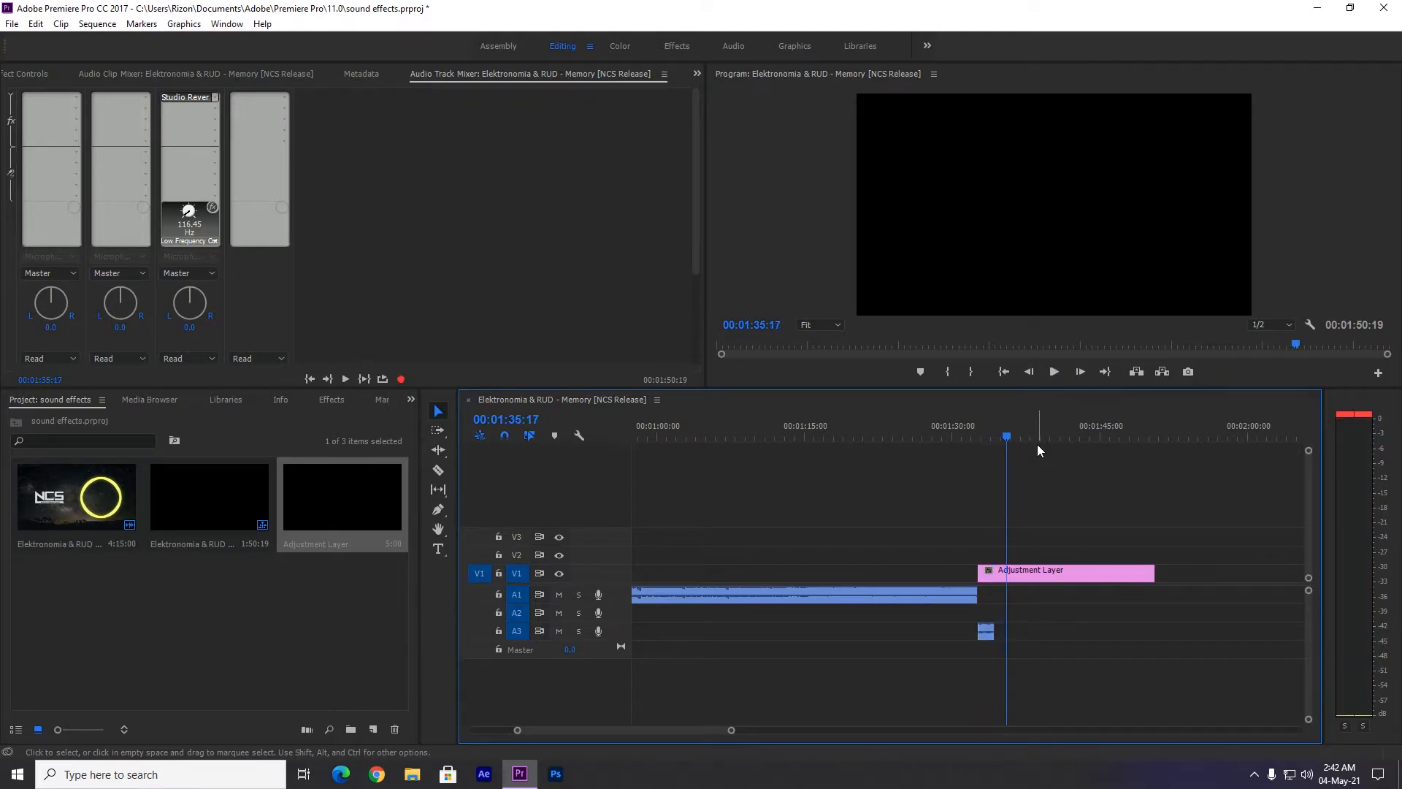
Set the Audio 3 reverb's Decay to its maximum, increase its Room Size, and play back the ending from 00:01:31:04.
double_click(183, 96)
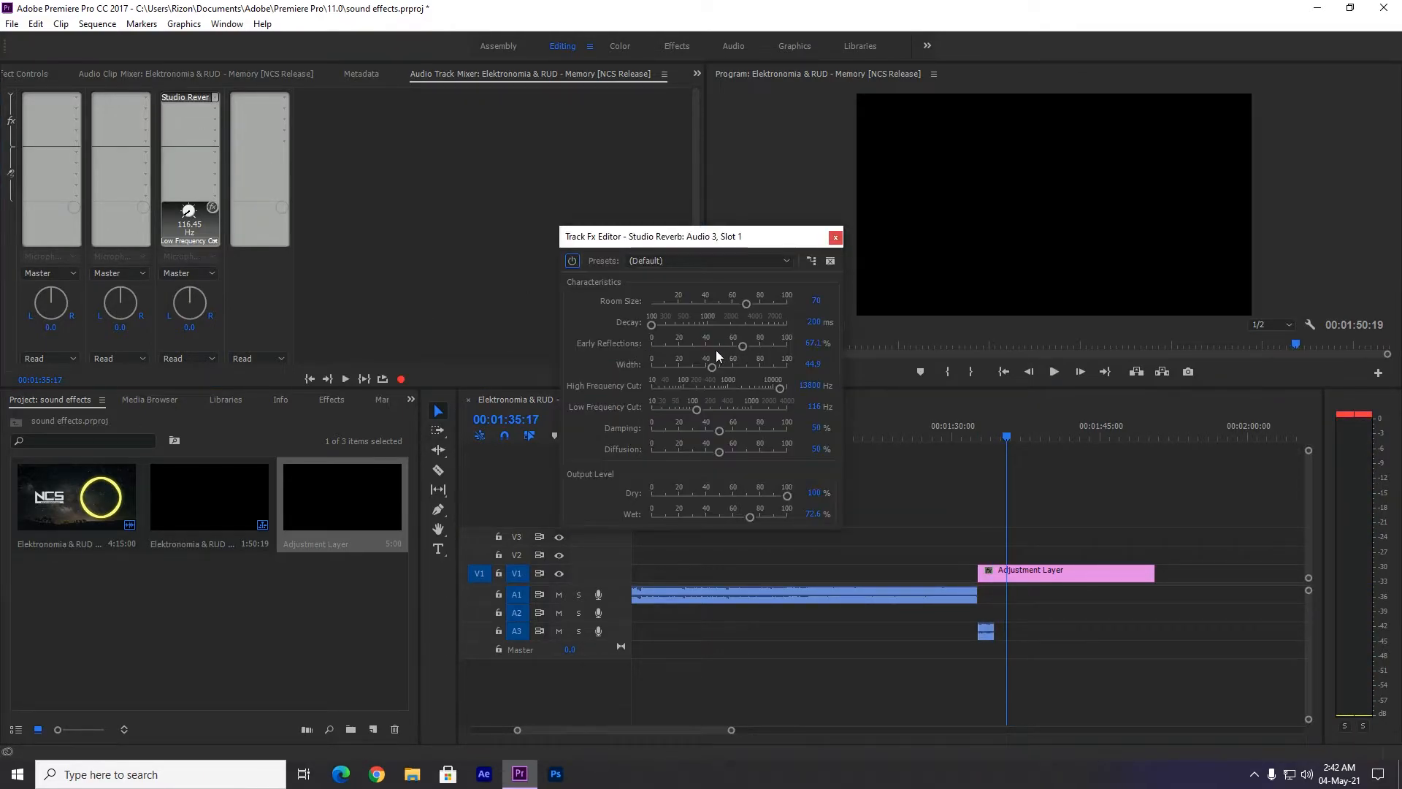
drag(653, 325, 786, 333)
drag(747, 303, 770, 308)
click(834, 237)
drag(1008, 437, 964, 437)
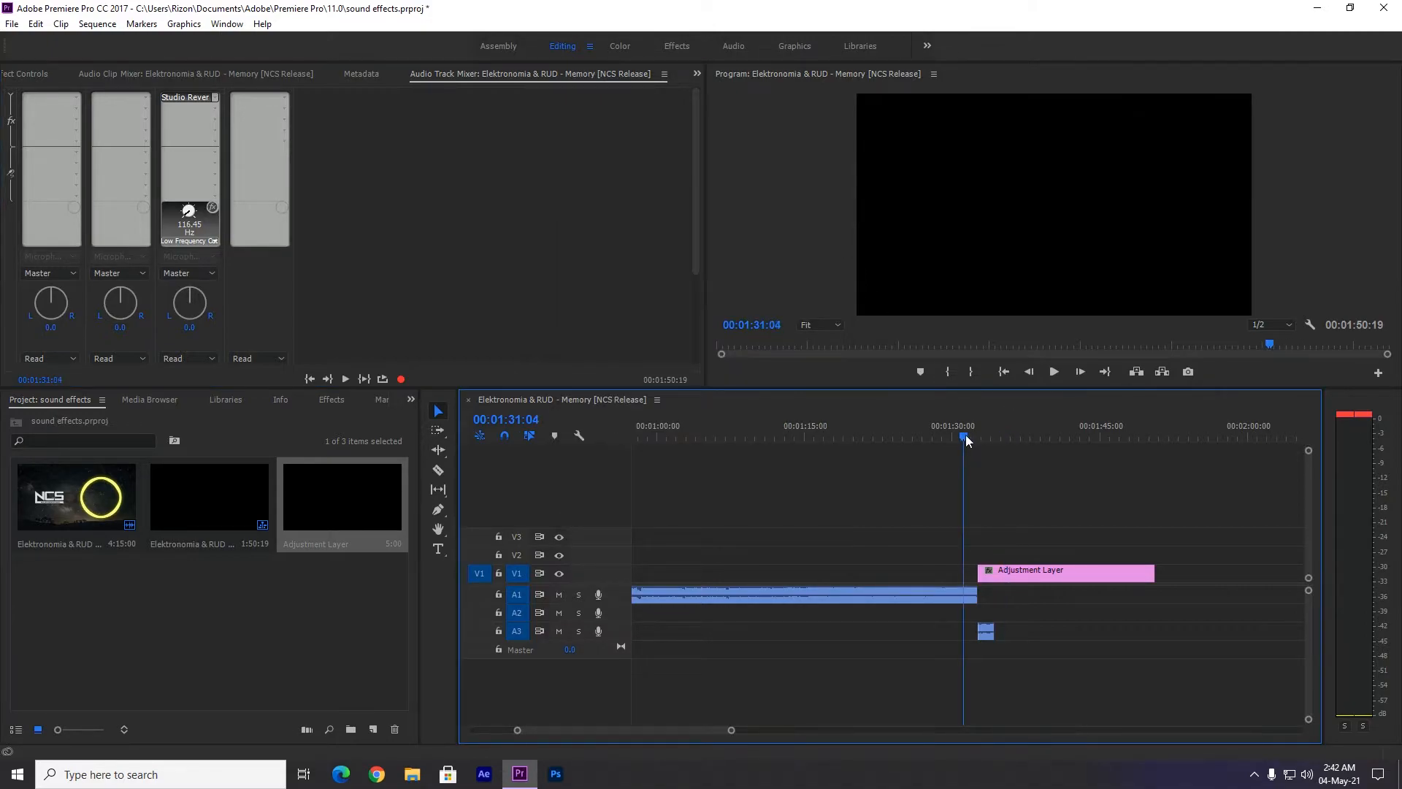
key(space)
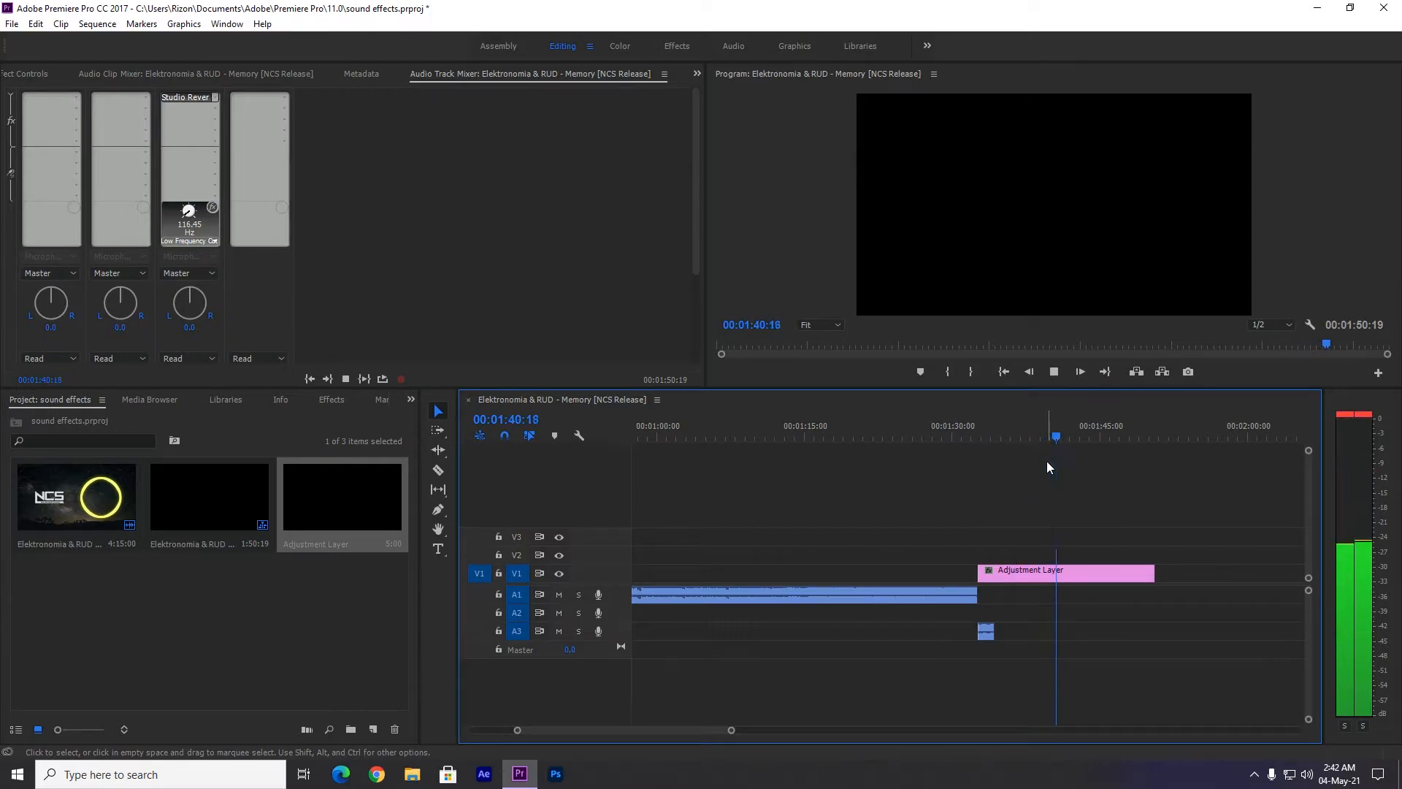
drag(1075, 437, 961, 437)
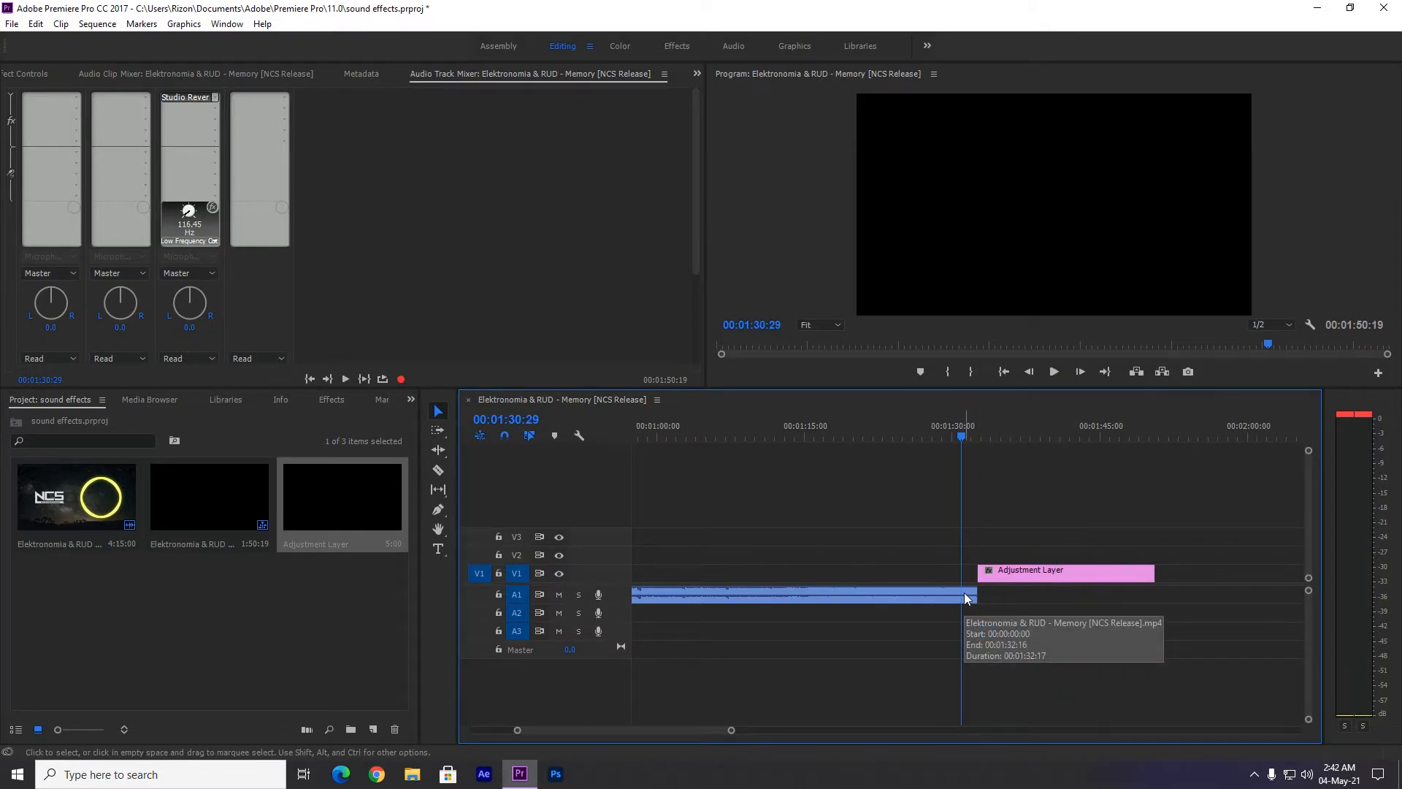
Delete the adjustment layer from V1 and the short audio piece from A3.
click(1007, 572)
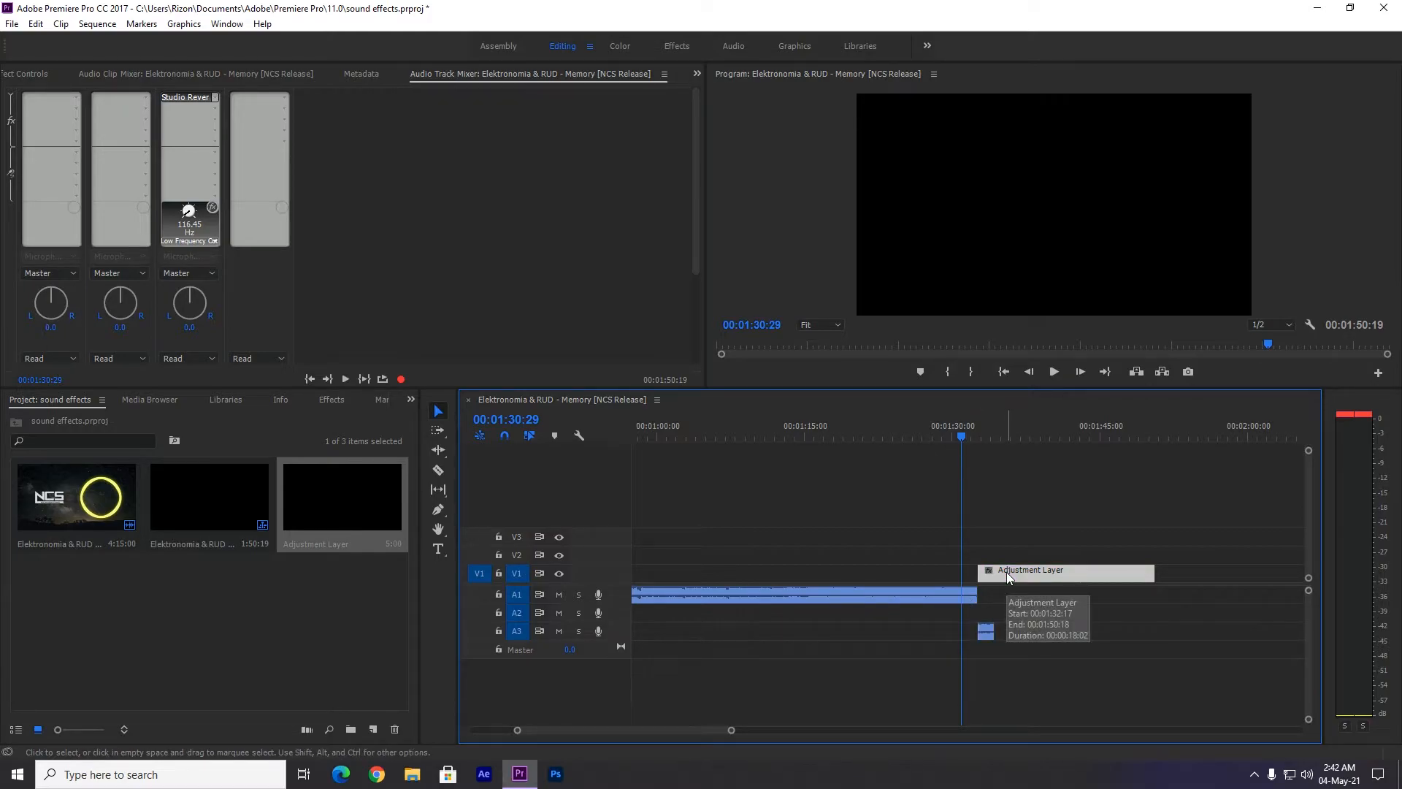
key(Delete)
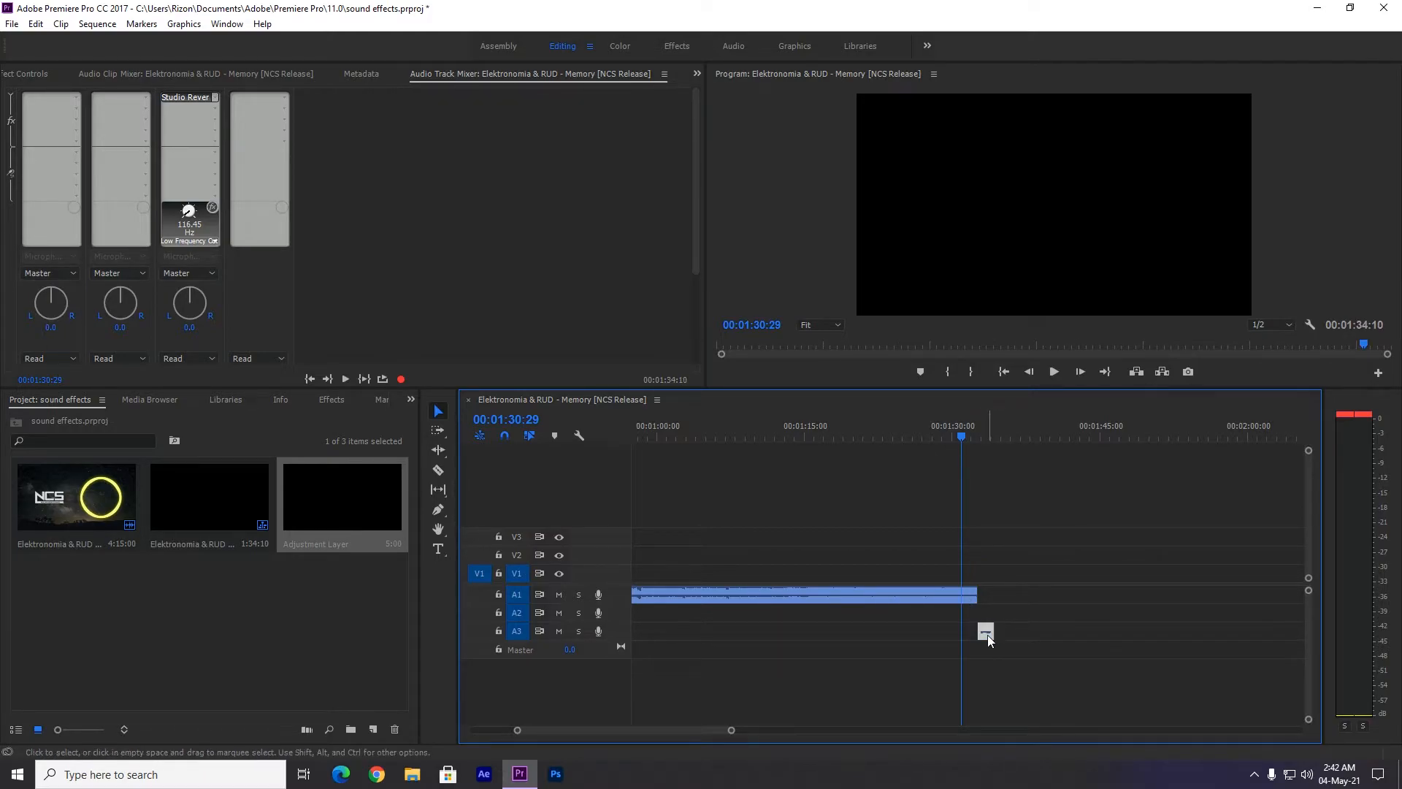
key(Delete)
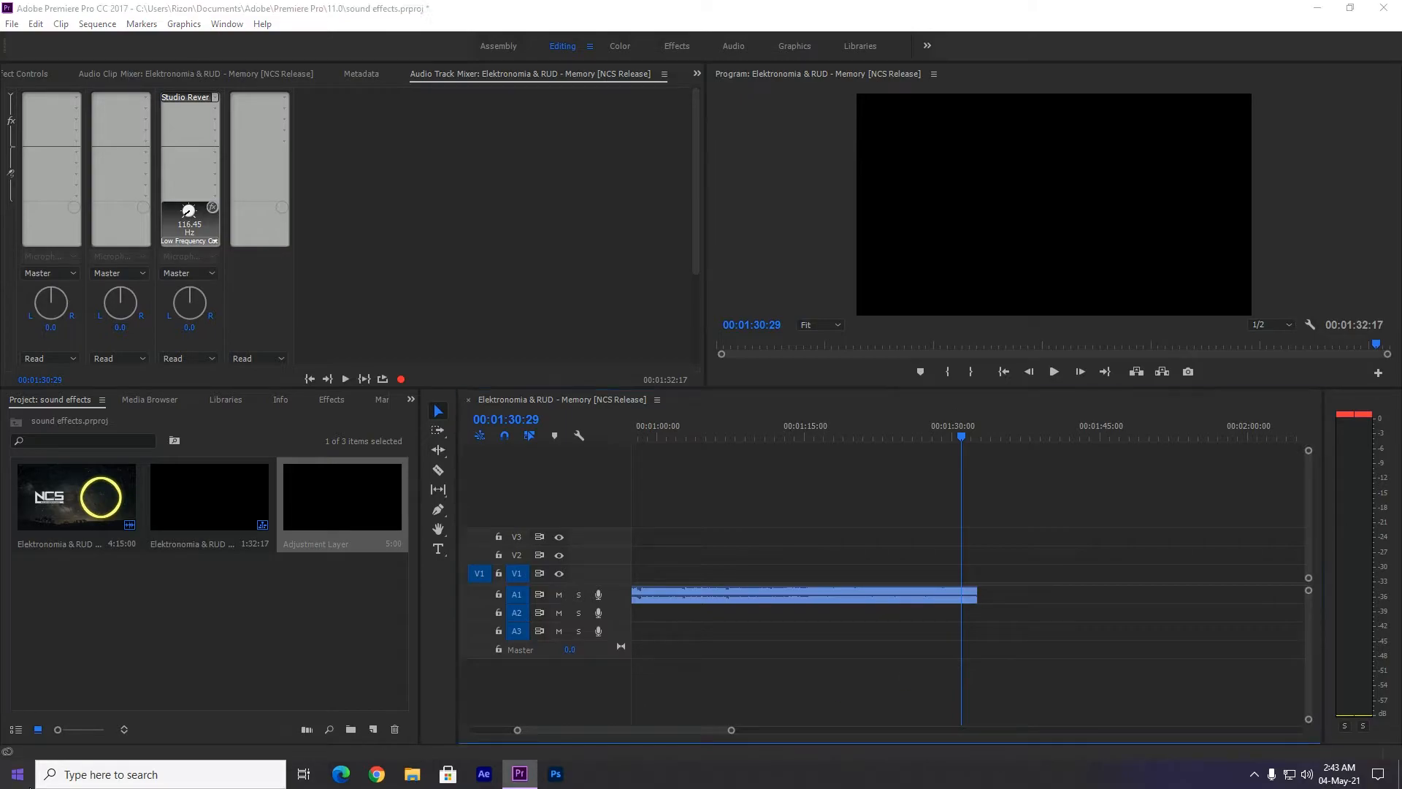
key(super)
scroll(143, 488, down, 1)
scroll(143, 488, up, 1)
scroll(125, 546, down, 3)
scroll(113, 374, up, 1)
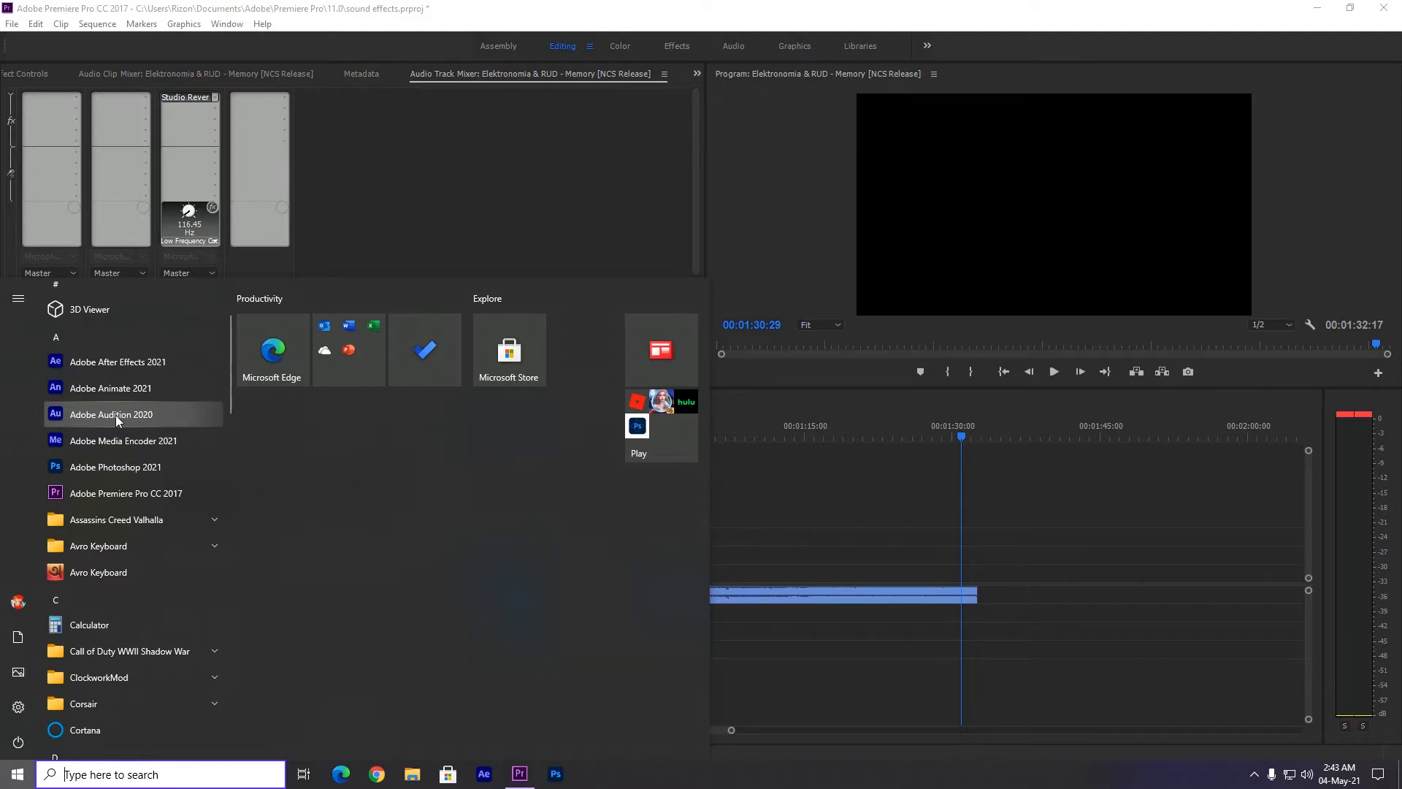
click(786, 509)
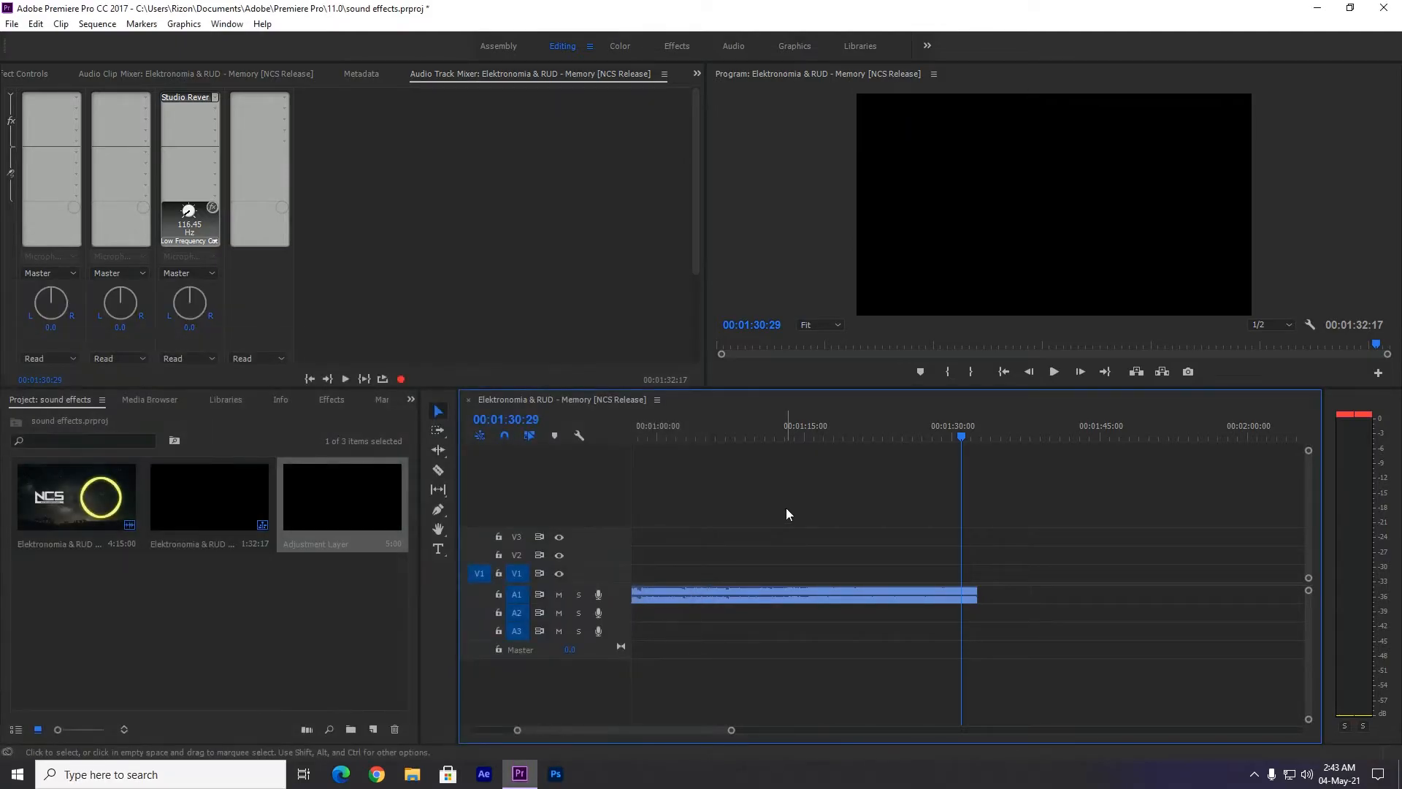
Try adding the full Elektronomia & RUD - Memory clip to V2 and A2 at about 00:00:20.
drag(733, 730, 955, 729)
drag(77, 497, 707, 569)
click(718, 598)
key(Delete)
Undo the full clip's placement and the deletion of the short audio piece on A3.
key(ctrl+z)
key(ctrl+z)
key(ctrl+z)
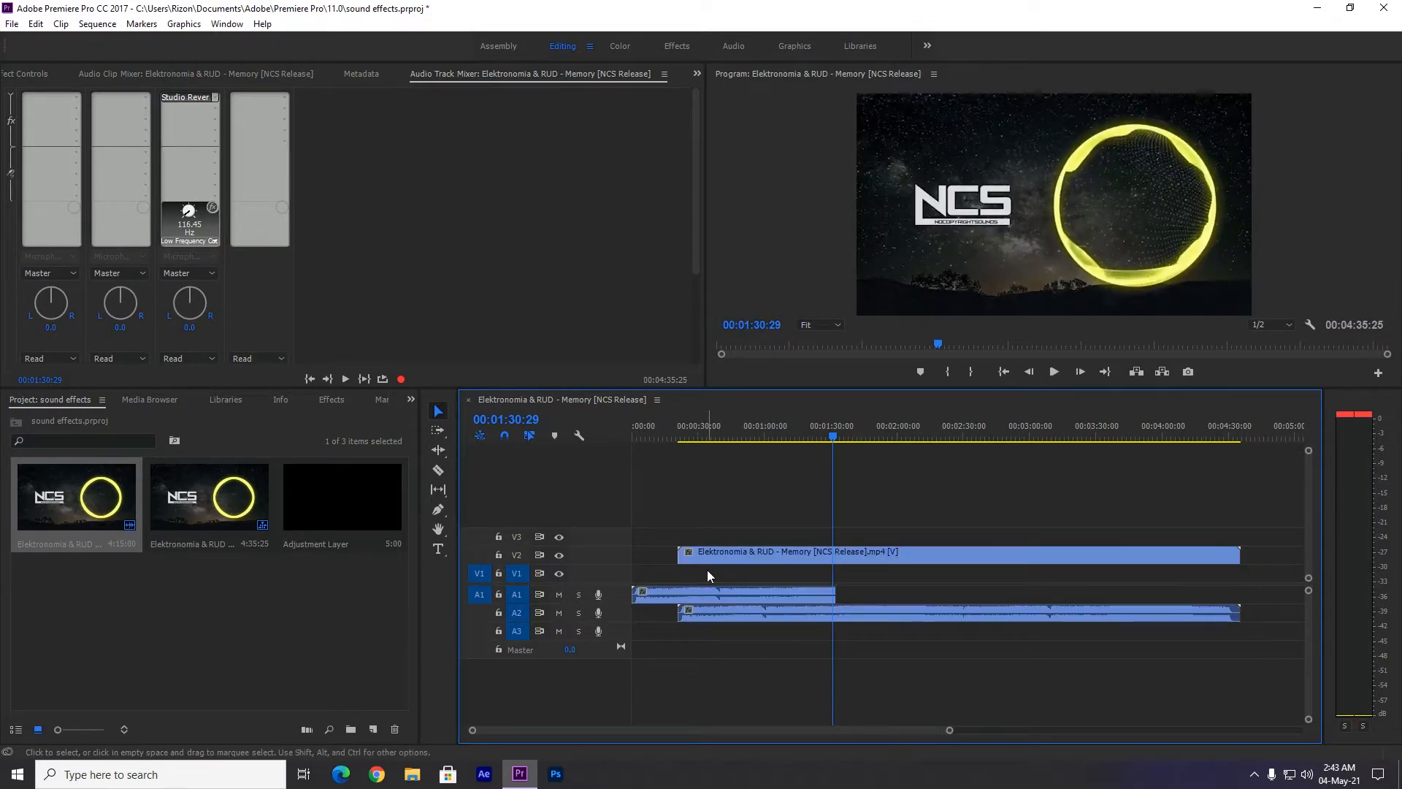
key(ctrl+z)
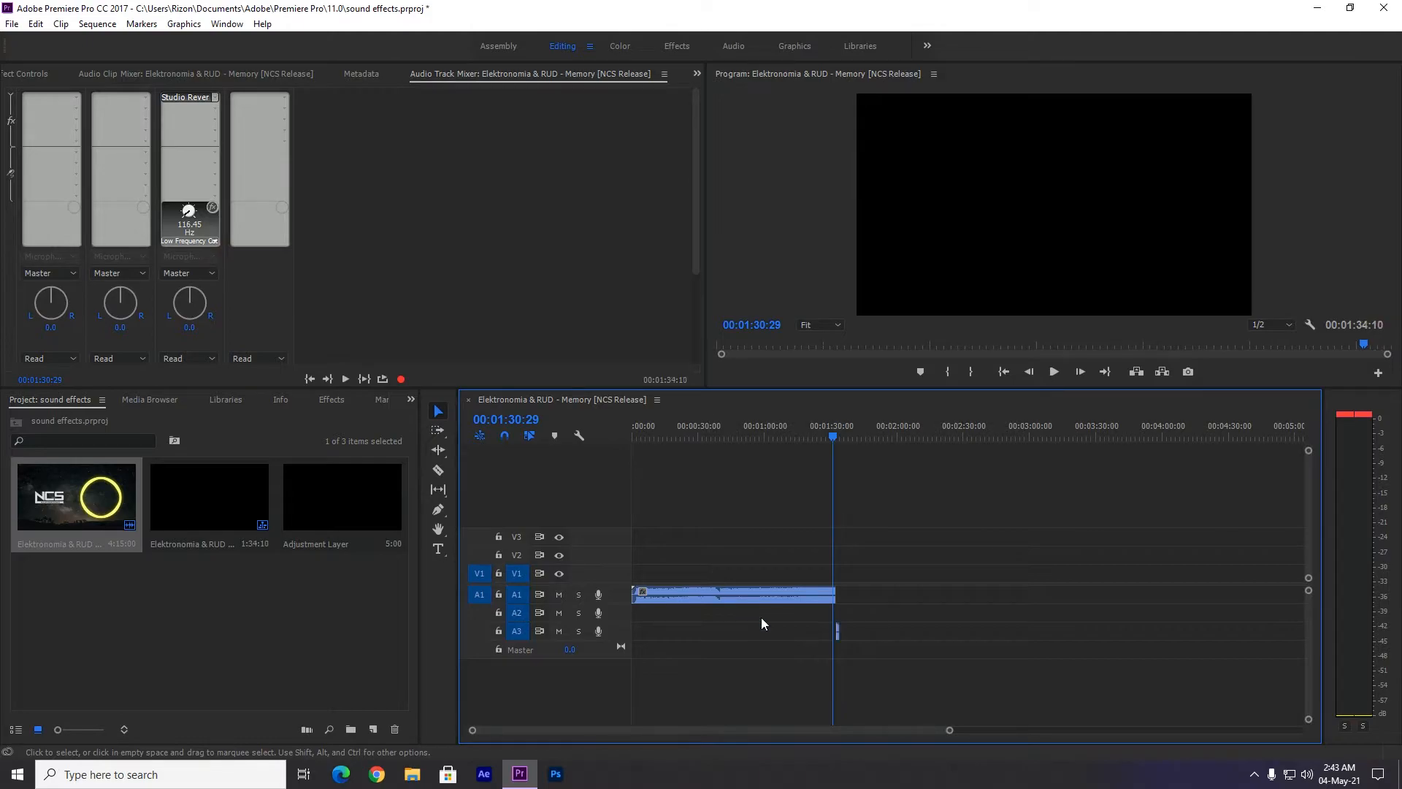
Place the adjustment layer on V1 starting at 00:01:30:29, above the end of the main audio clip.
drag(948, 731, 1104, 694)
scroll(1105, 689, down, 1)
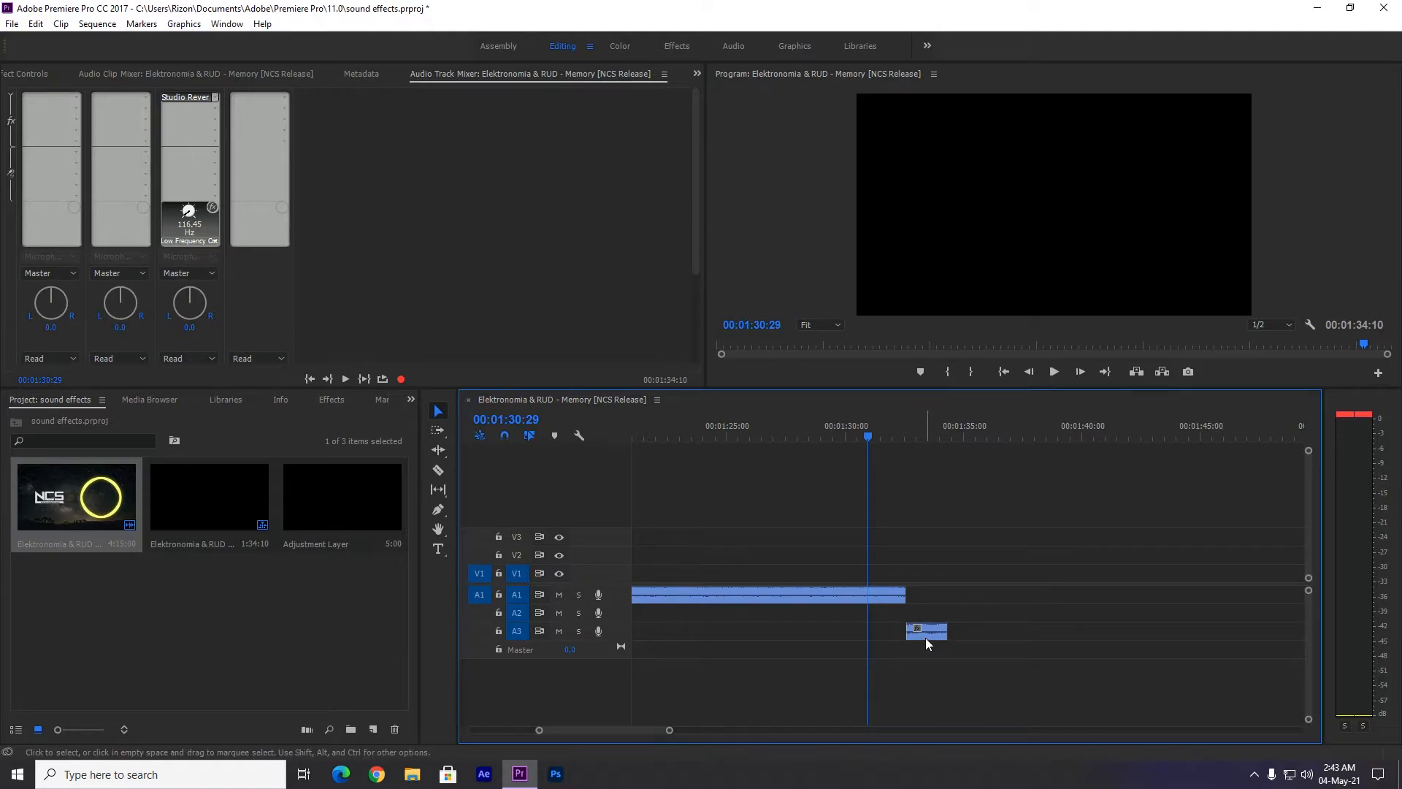
mouse_move(926, 639)
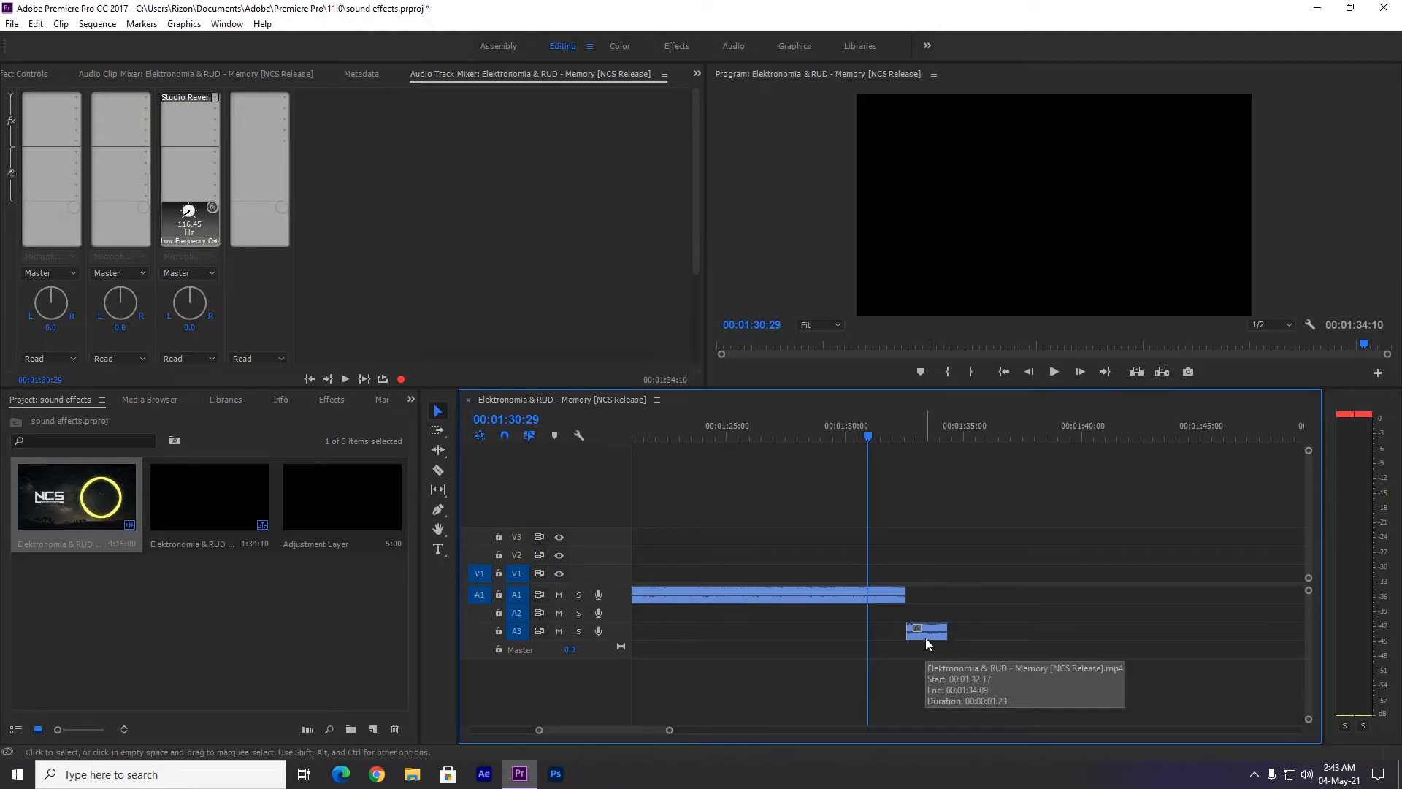
drag(341, 494, 905, 580)
Import the SVRRIC & RUINDKID - Fall To My Grave video file and open it in the Source monitor.
right_click(317, 598)
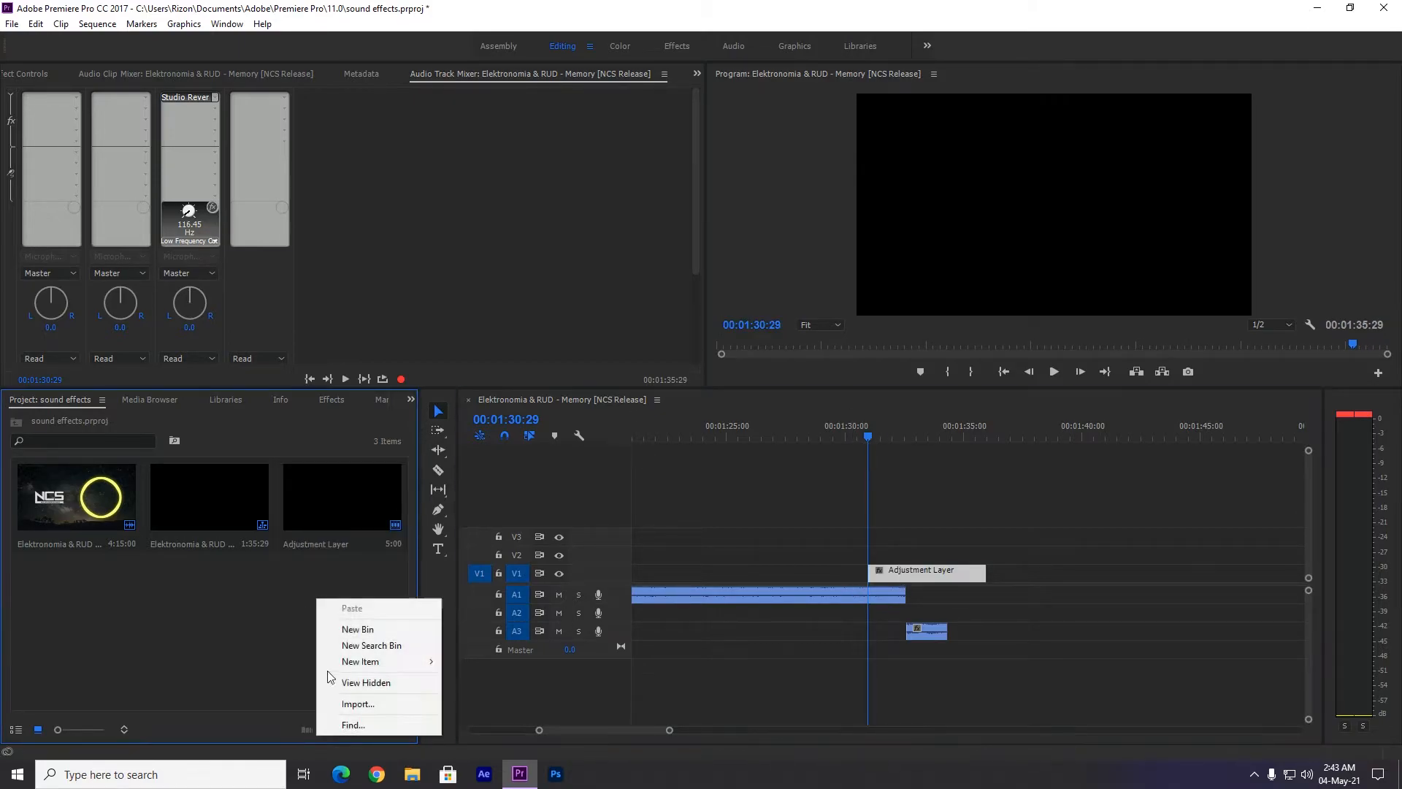
click(370, 699)
click(410, 281)
click(575, 419)
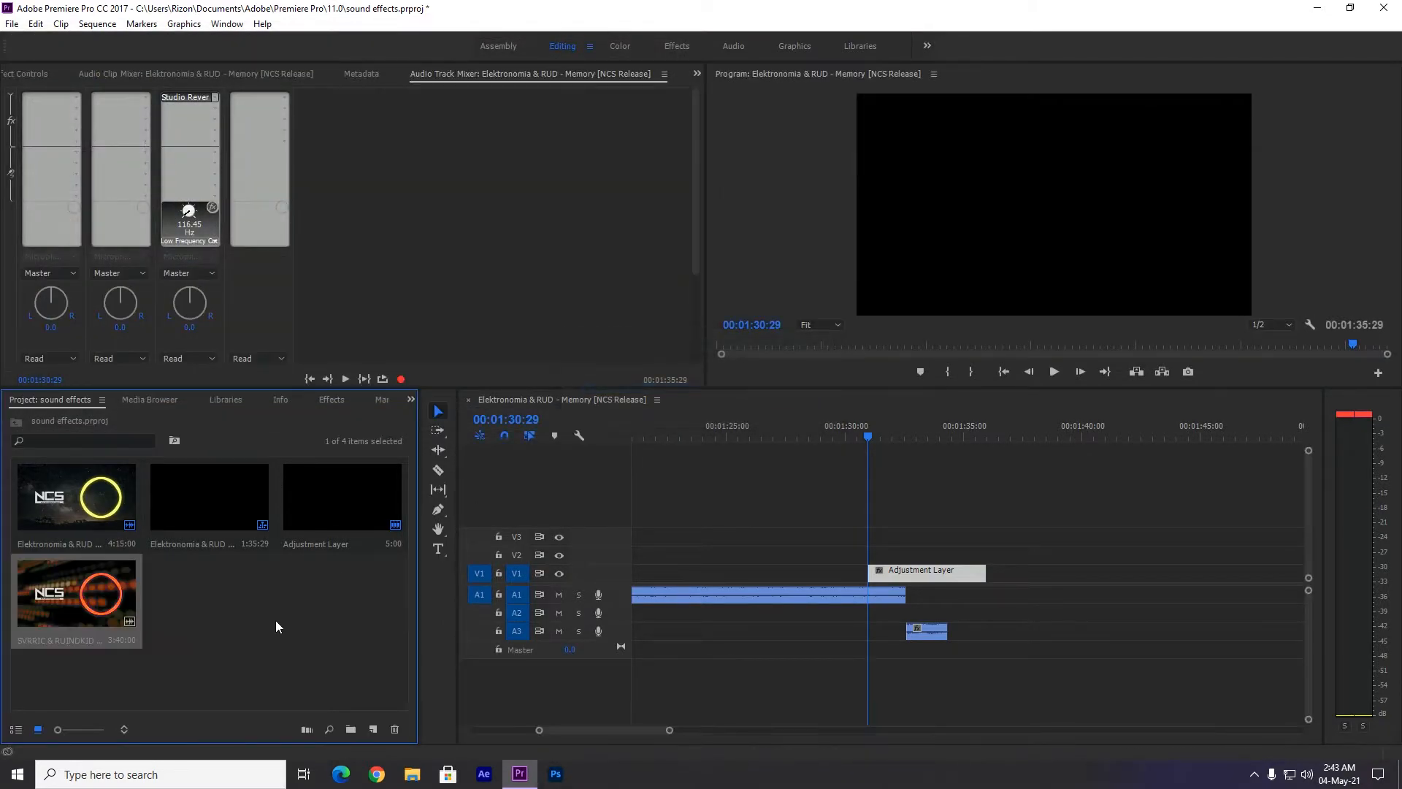
double_click(119, 606)
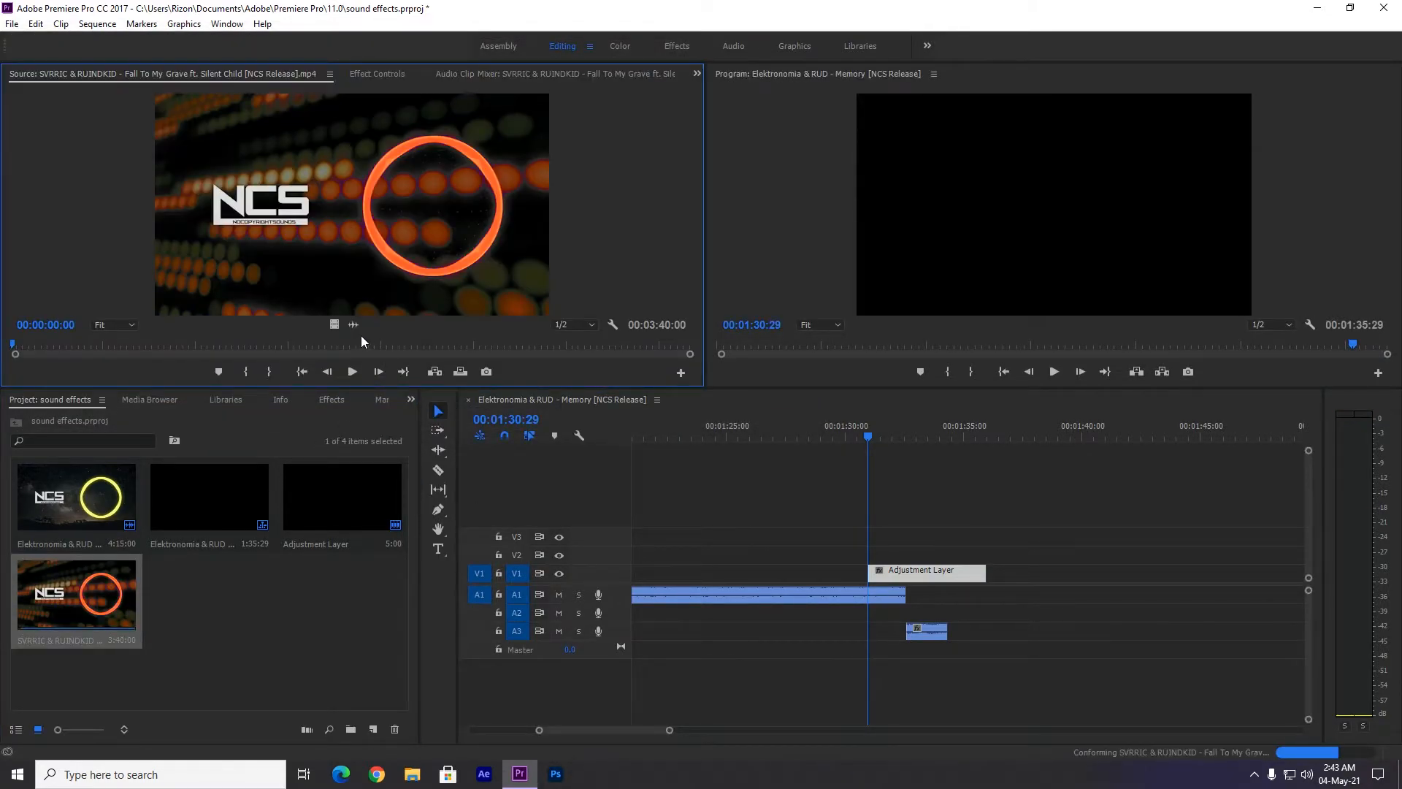
Place only the audio of SVRRIC & RUINDKID - Fall To My Grave on A1 after the first song and delete everything beyond 00:02:56:11.
drag(669, 730, 948, 730)
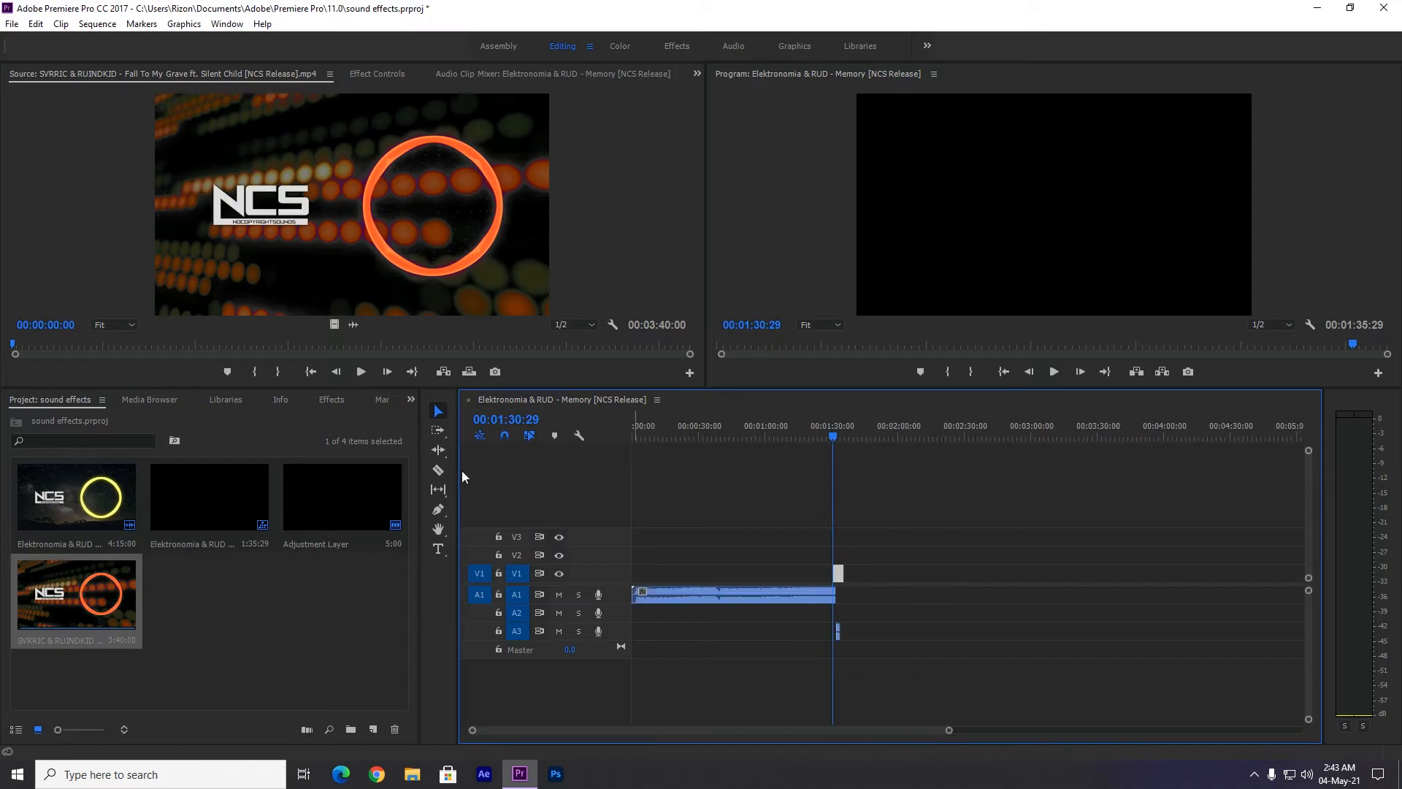
drag(367, 331, 942, 596)
scroll(1025, 636, down, 2)
key(c)
click(890, 600)
key(v)
click(938, 597)
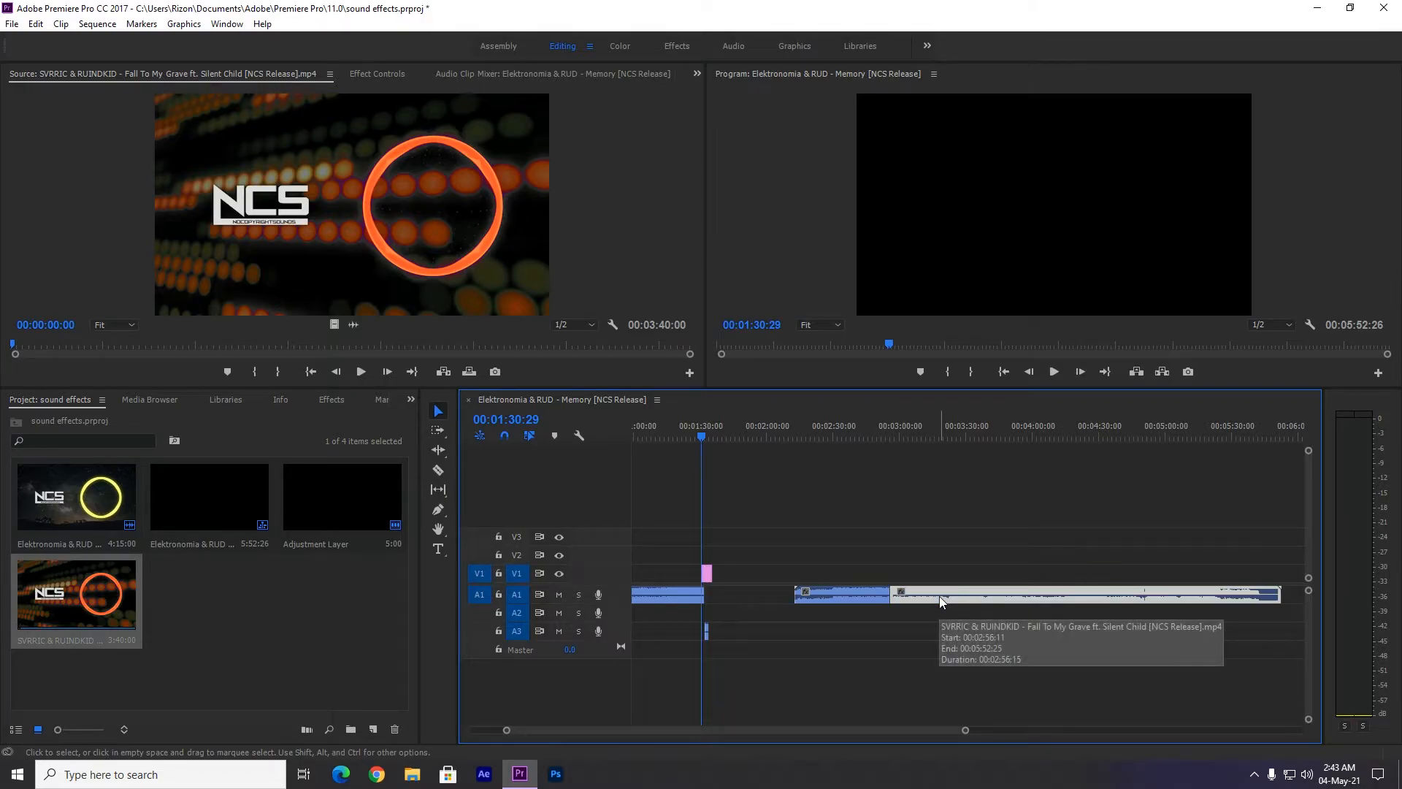
key(Delete)
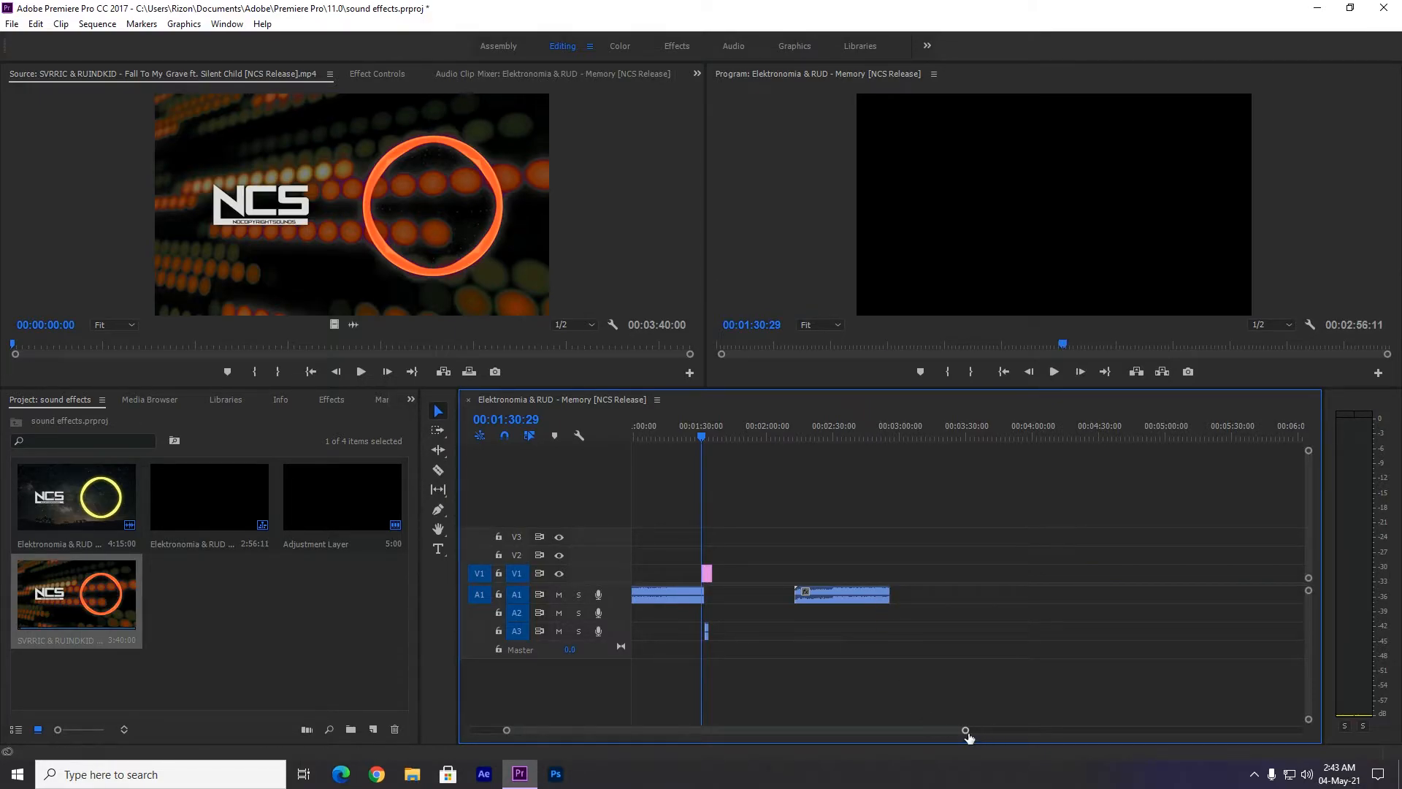
Cut a short piece off the end of the second song at about 00:02:55:00 and move it down to A3.
drag(968, 735, 932, 736)
scroll(1094, 705, down, 5)
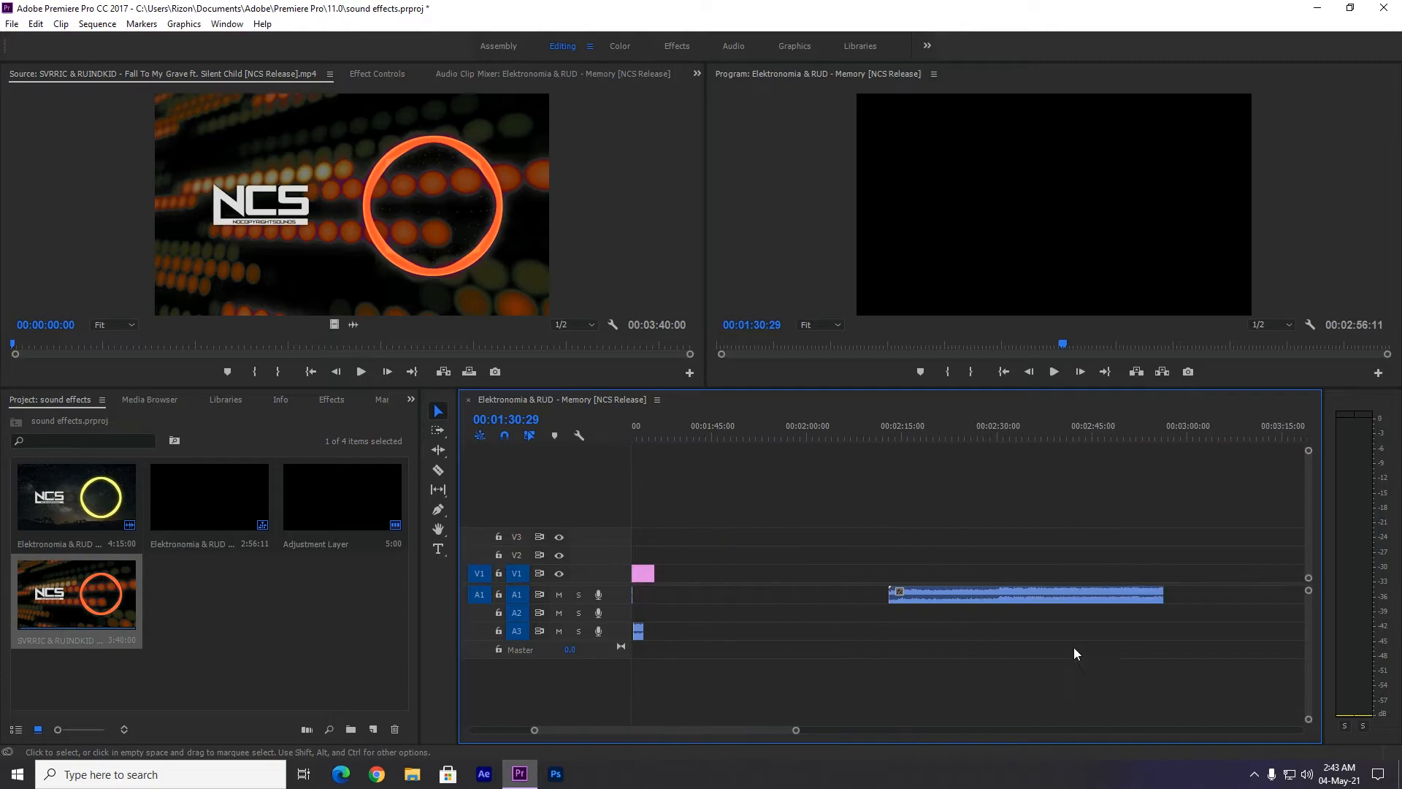
key(c)
click(1047, 601)
key(v)
drag(1051, 599, 1052, 634)
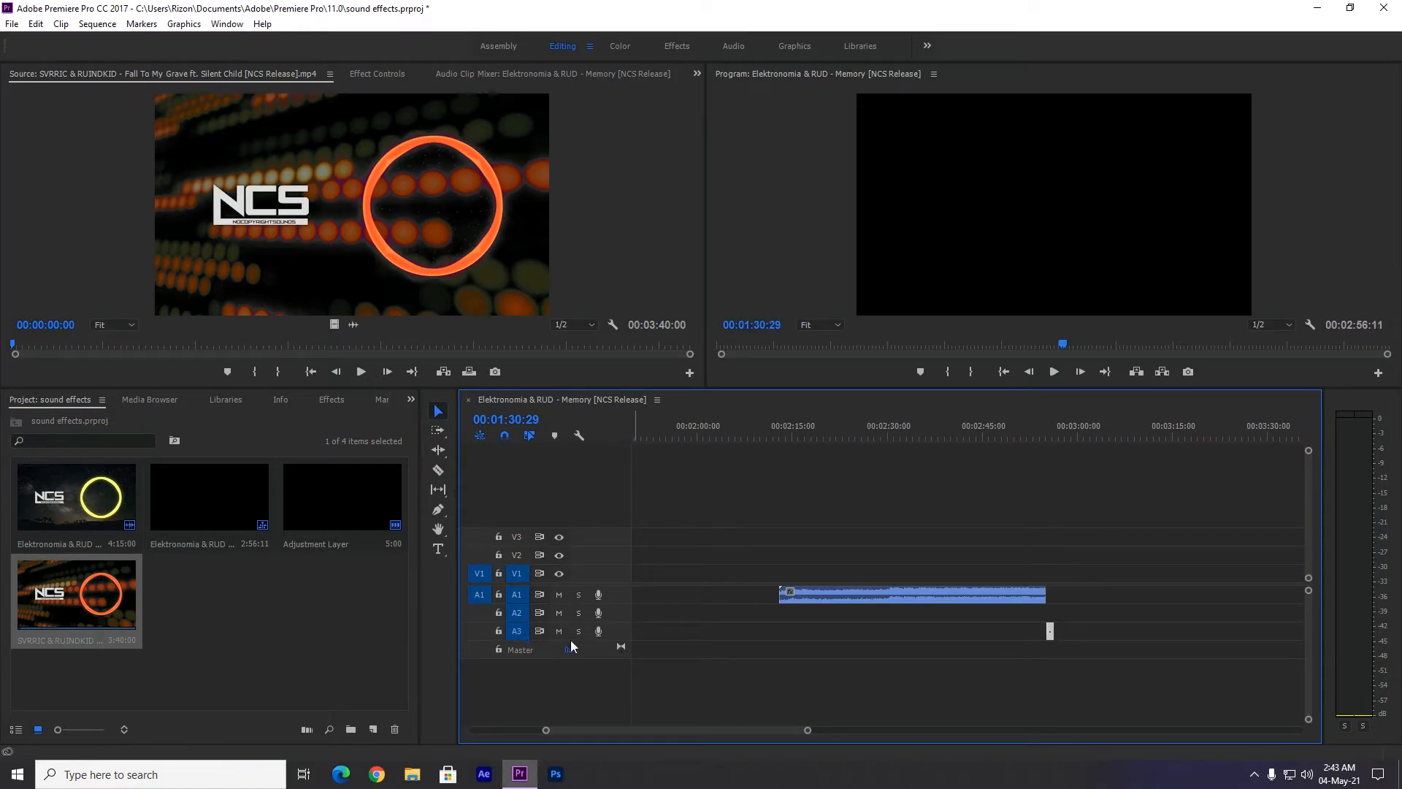
Place the adjustment layer on V1 from the end of the second song's main audio clip and extend it to 00:03:08:12.
click(1101, 637)
click(250, 609)
drag(310, 511, 1138, 578)
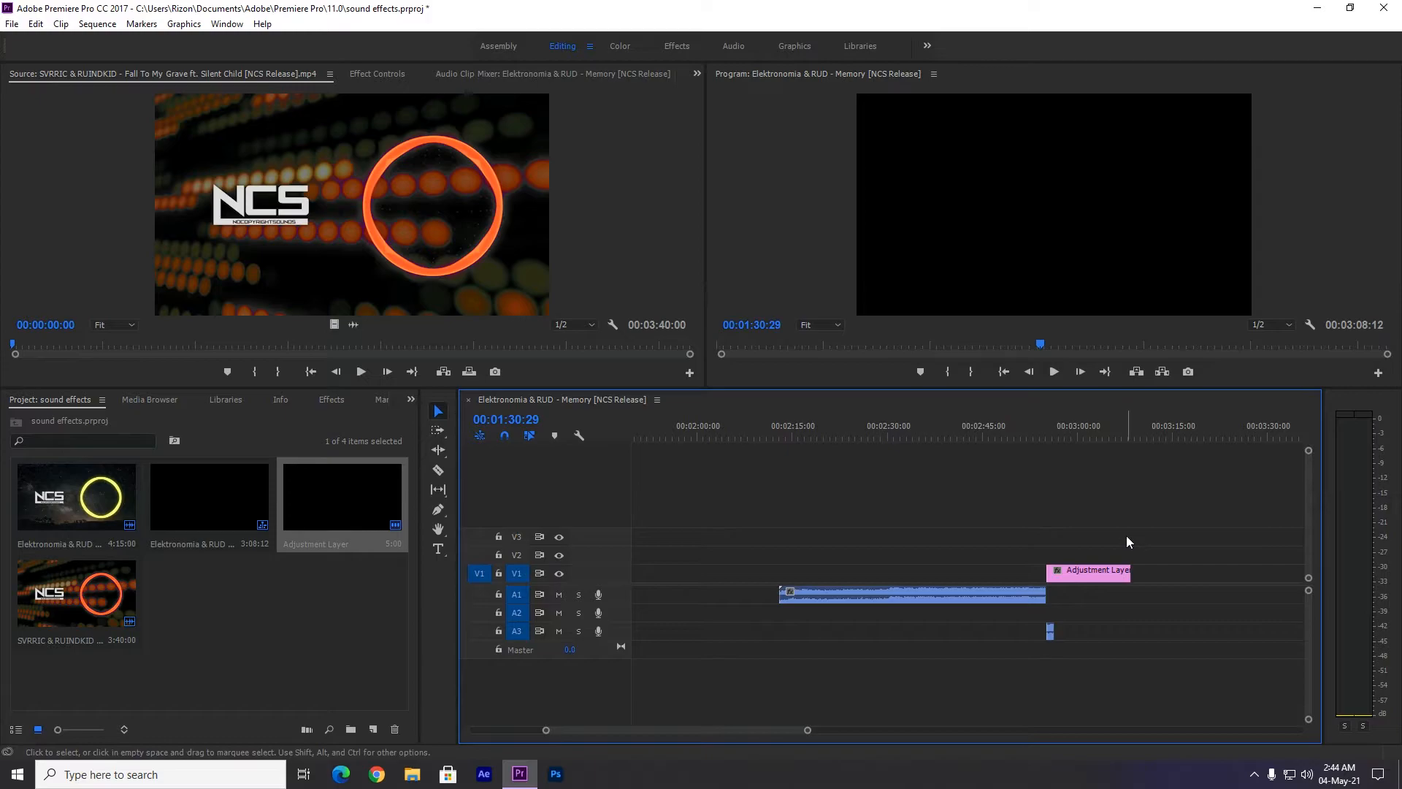
Play the second song's ending through the short A3 piece to hear the reverb tail.
click(1036, 433)
click(1010, 435)
key(space)
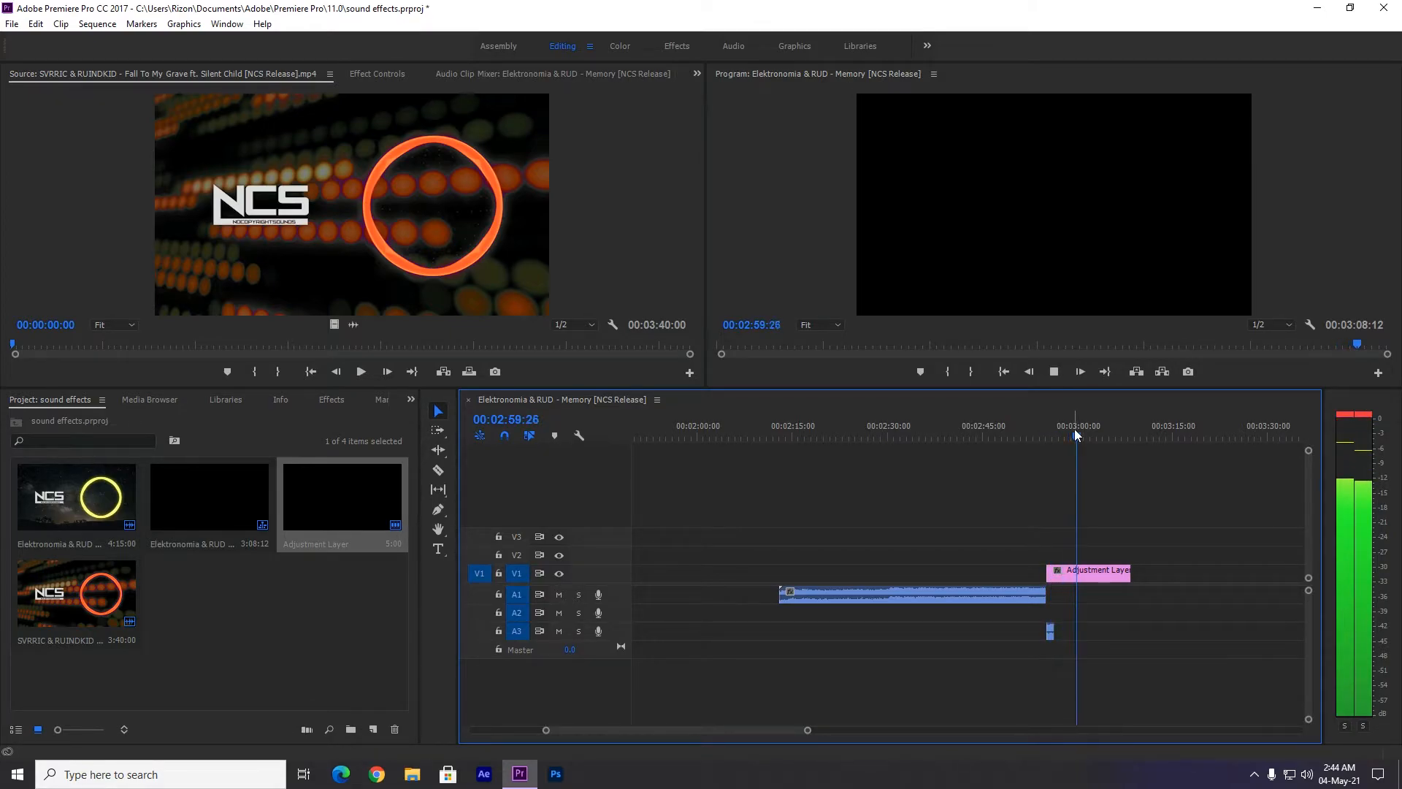
click(1049, 431)
Apply a Constant Power fade to the end of the second song's A3 piece and shorten the fade from its start.
drag(807, 730, 662, 730)
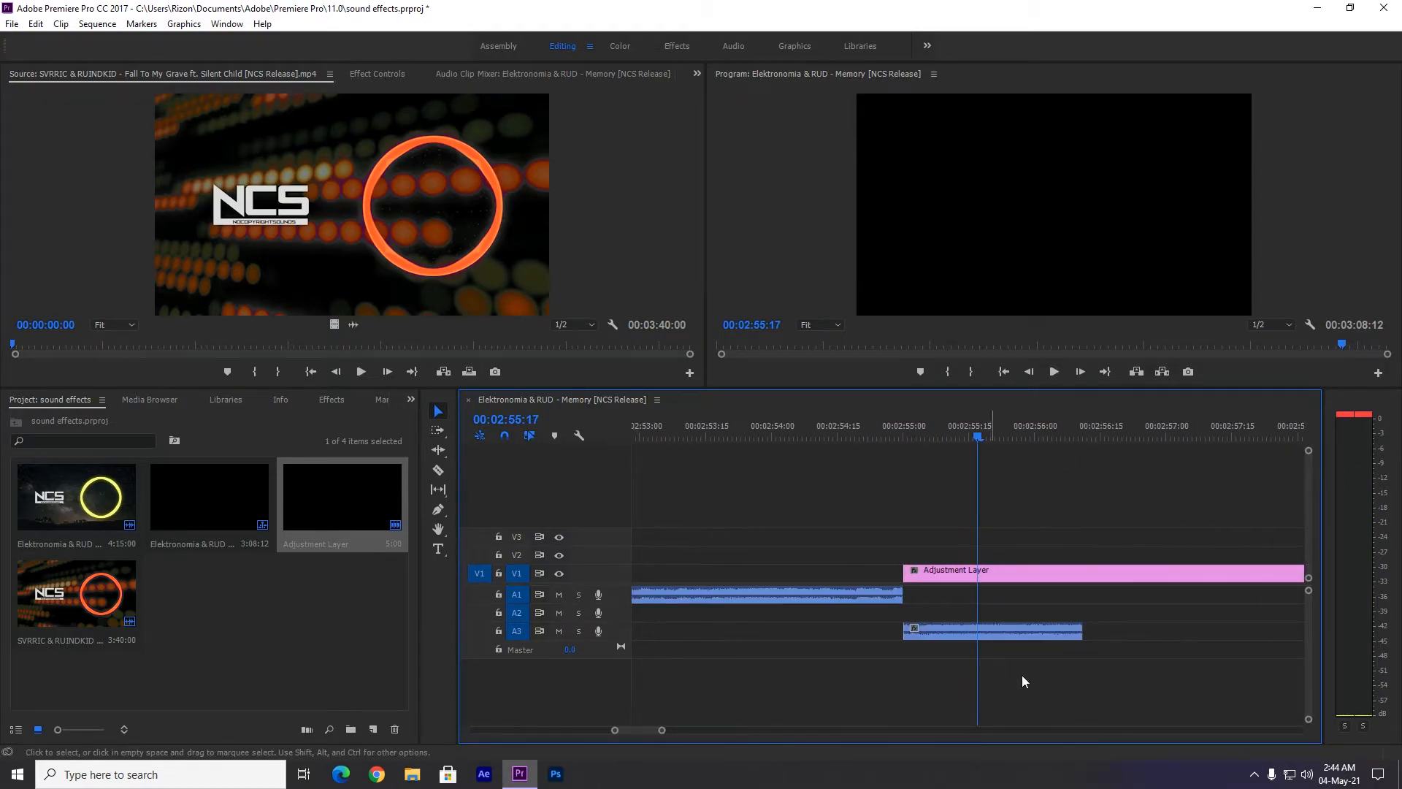
right_click(1098, 645)
click(1143, 734)
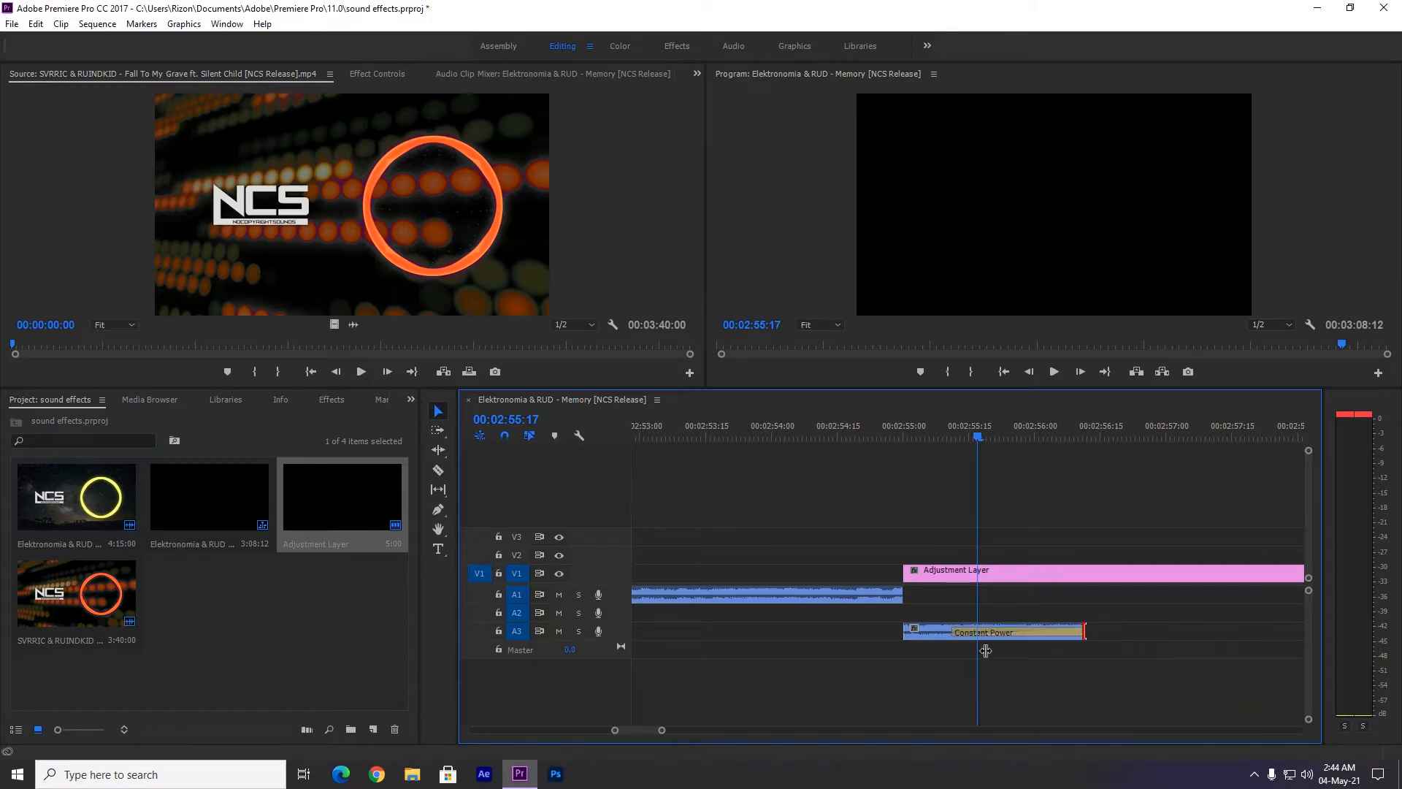
drag(954, 638, 1046, 644)
click(1157, 643)
Play the faded ending of the second song from 00:02:54:22.
drag(979, 437, 868, 445)
drag(661, 729, 1066, 730)
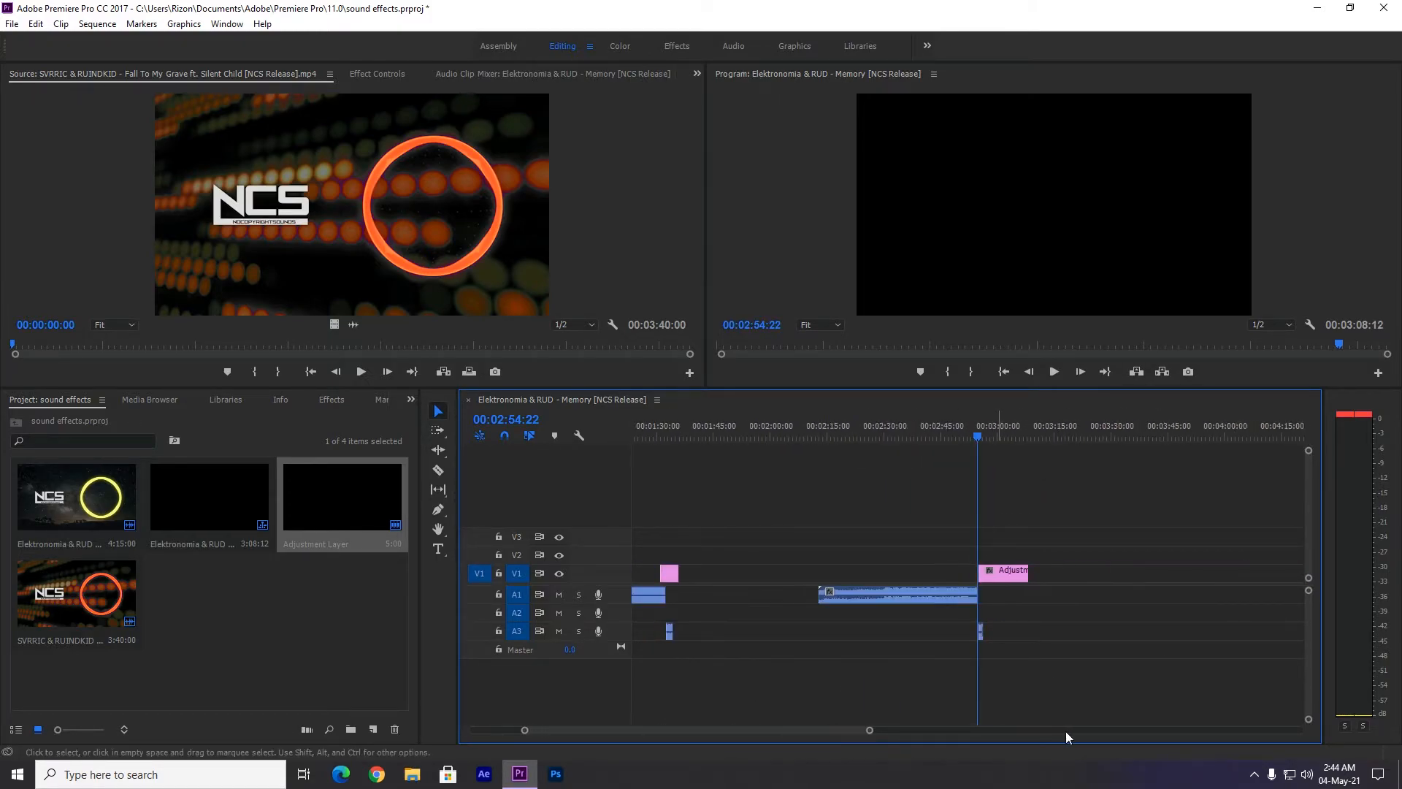
key(space)
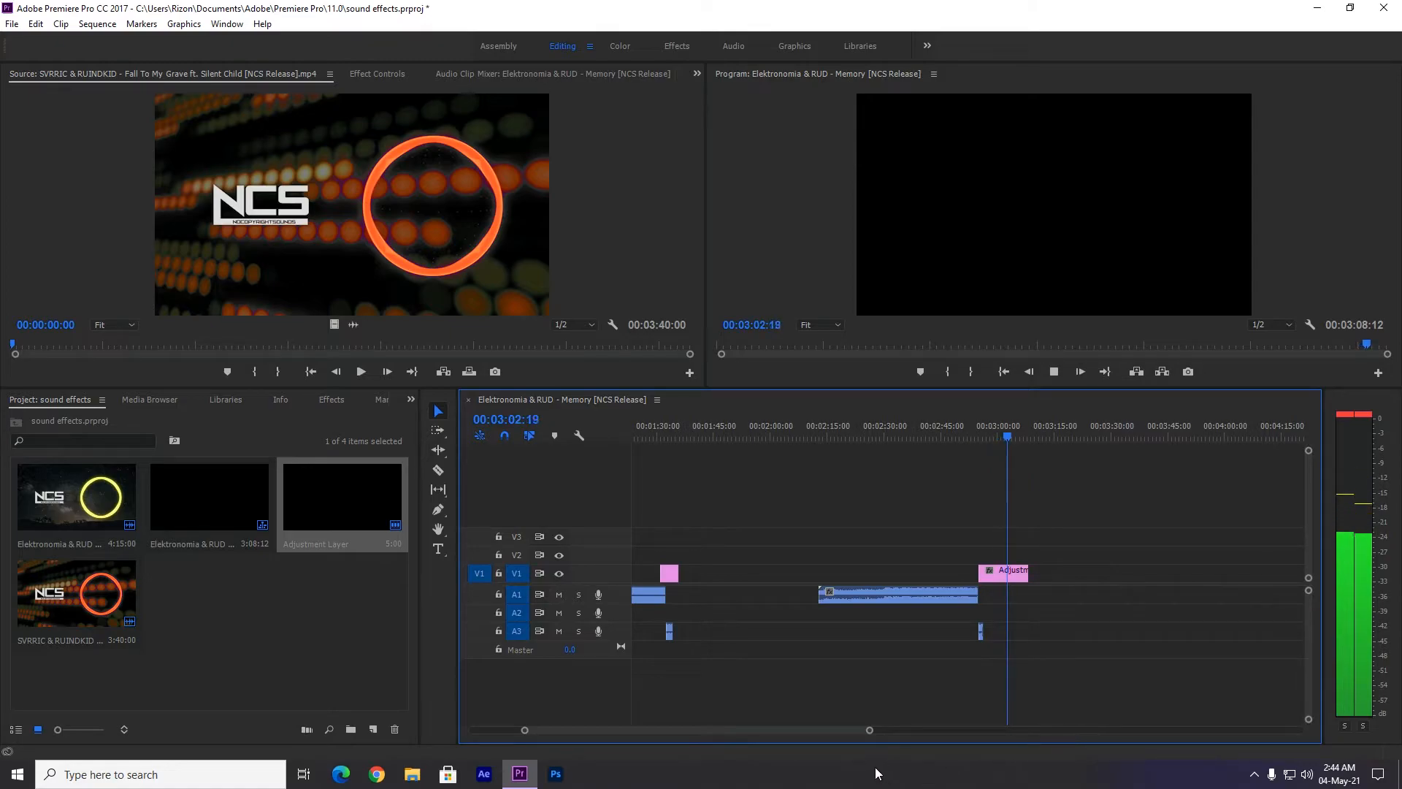
drag(875, 733, 772, 728)
key(space)
click(903, 443)
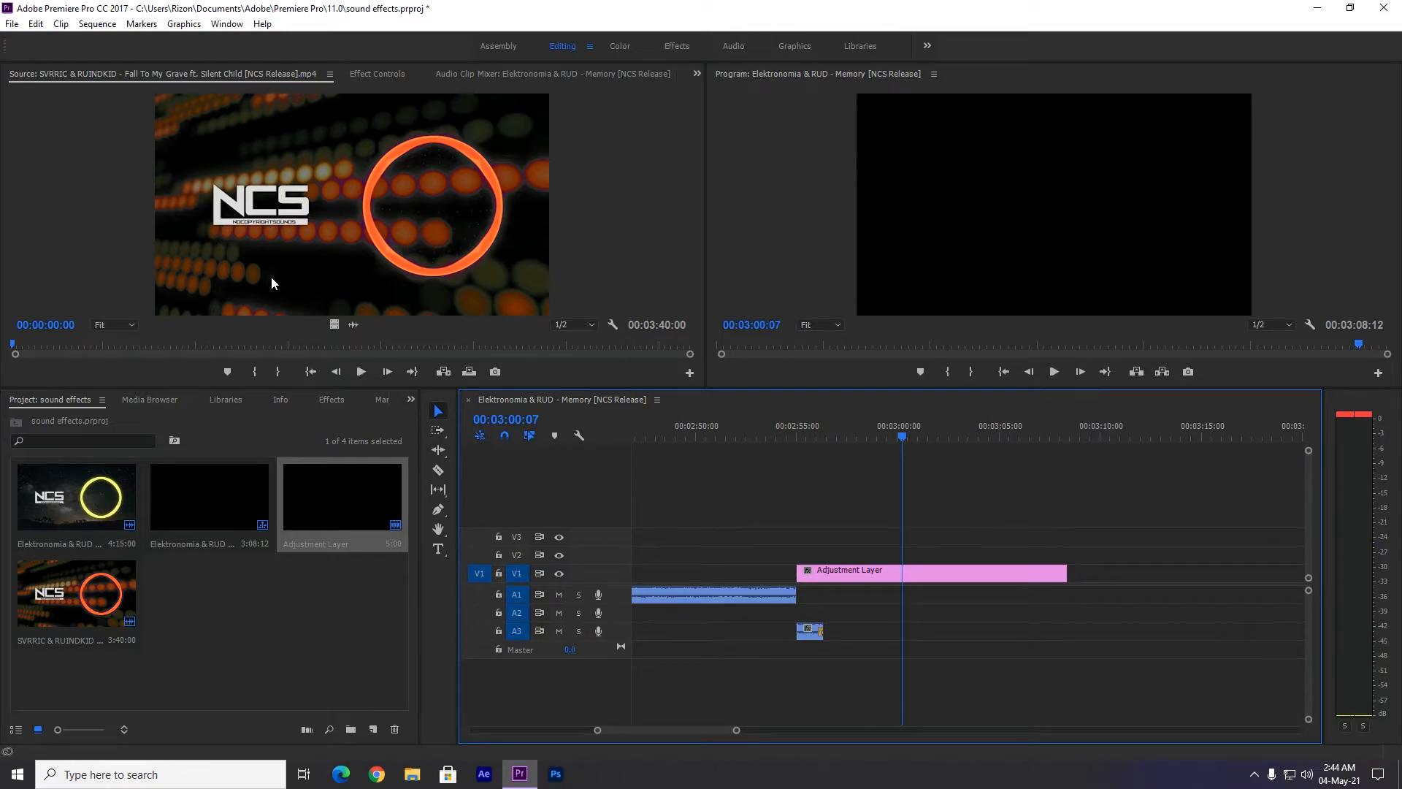
Reduce the Decay of the Studio Reverb effect on the Audio 3 track.
click(377, 73)
click(811, 631)
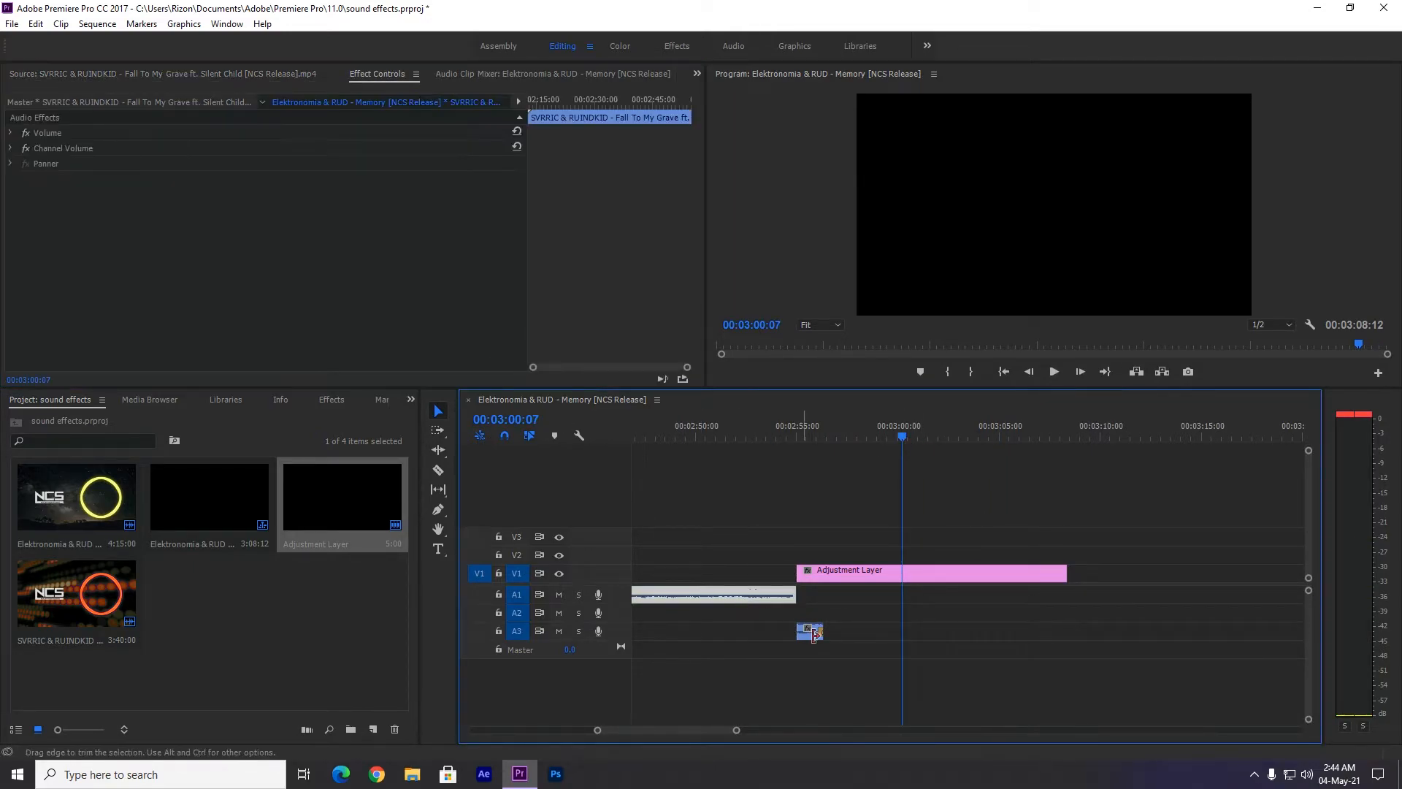
click(810, 634)
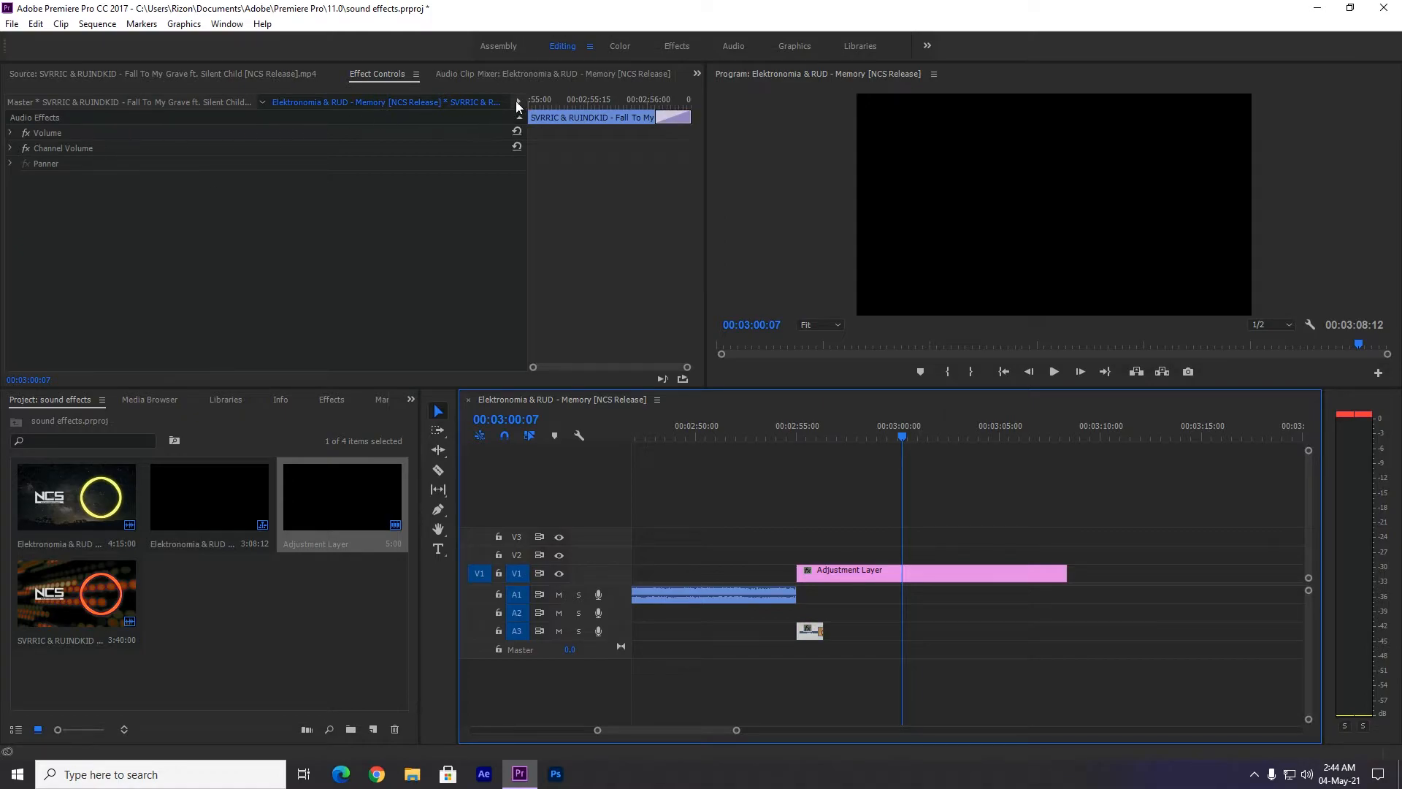
click(465, 74)
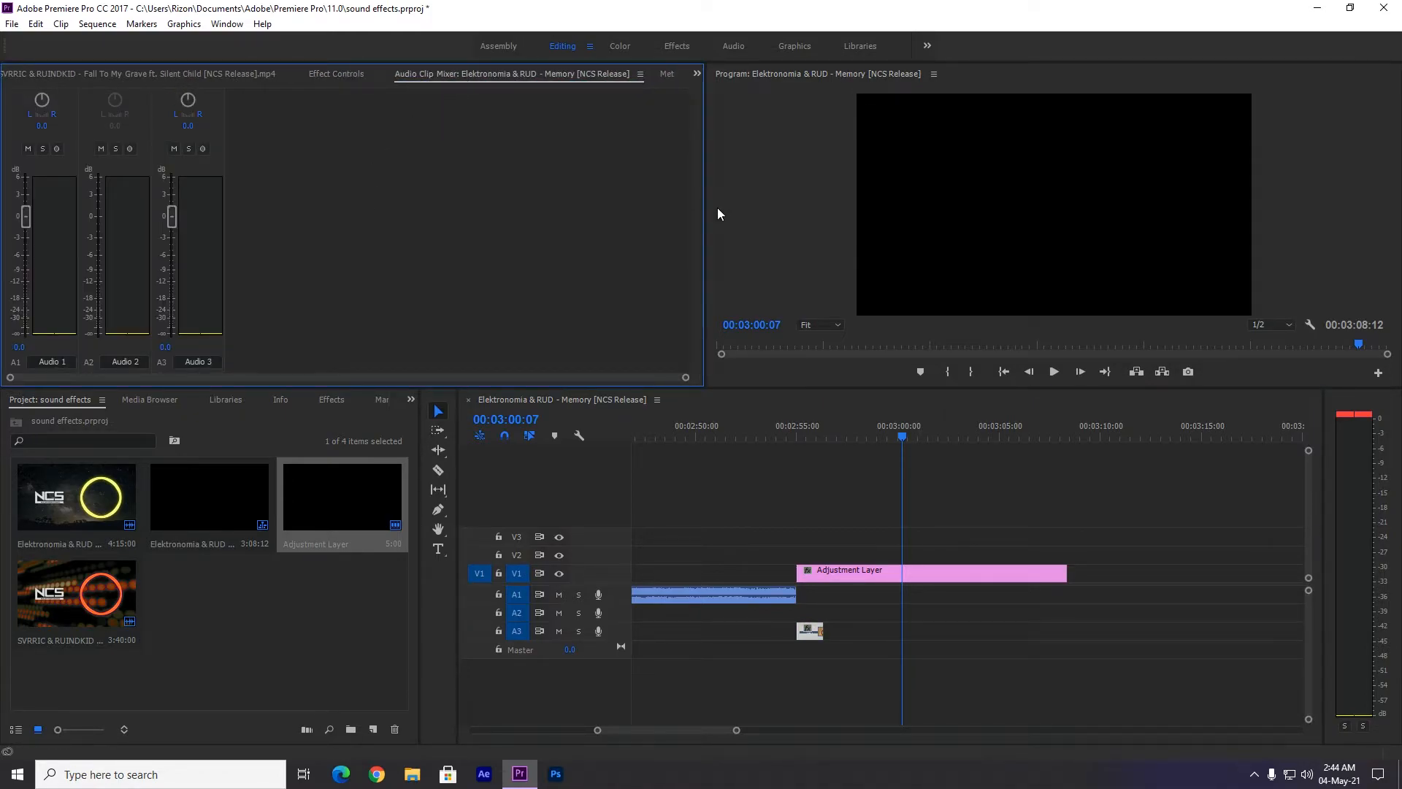
click(693, 75)
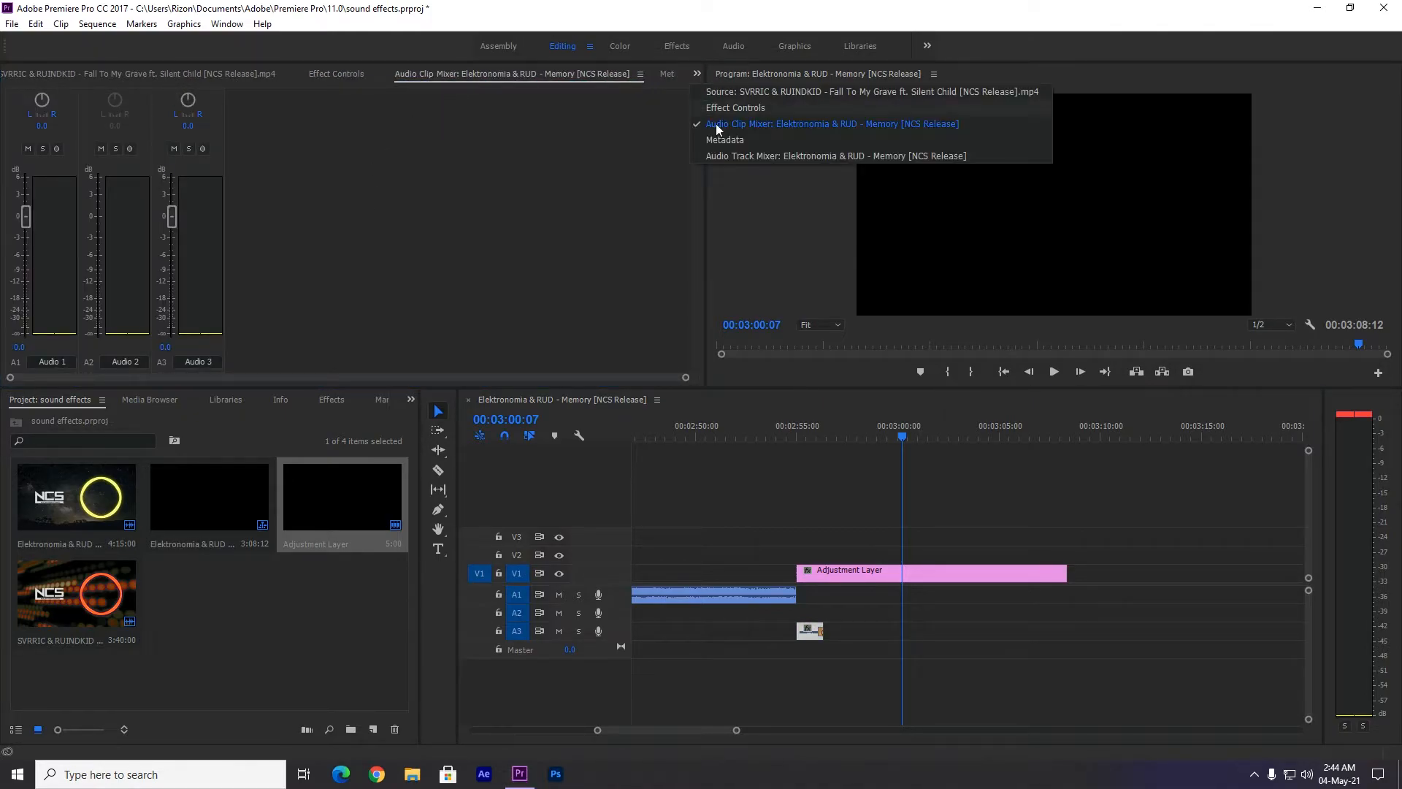
click(724, 164)
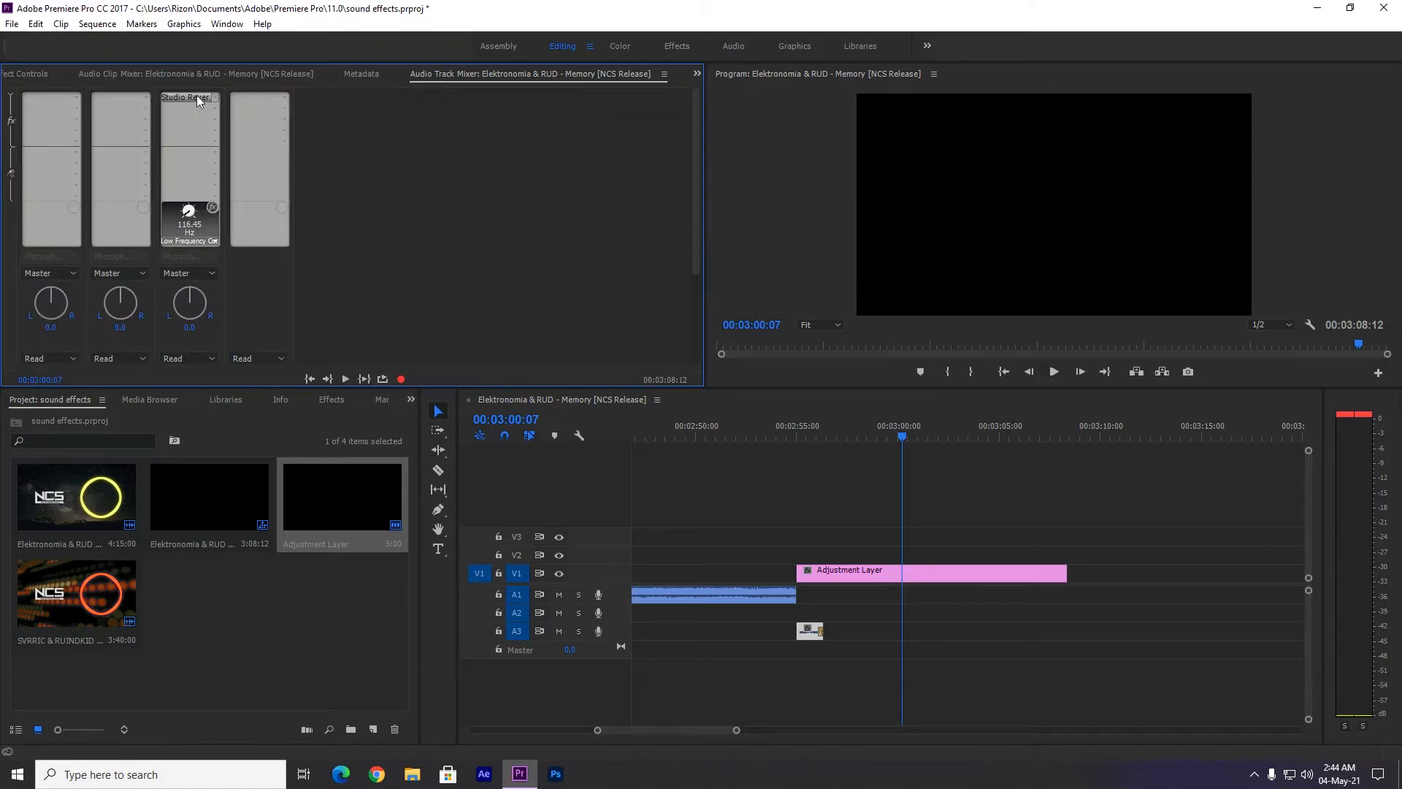
double_click(192, 97)
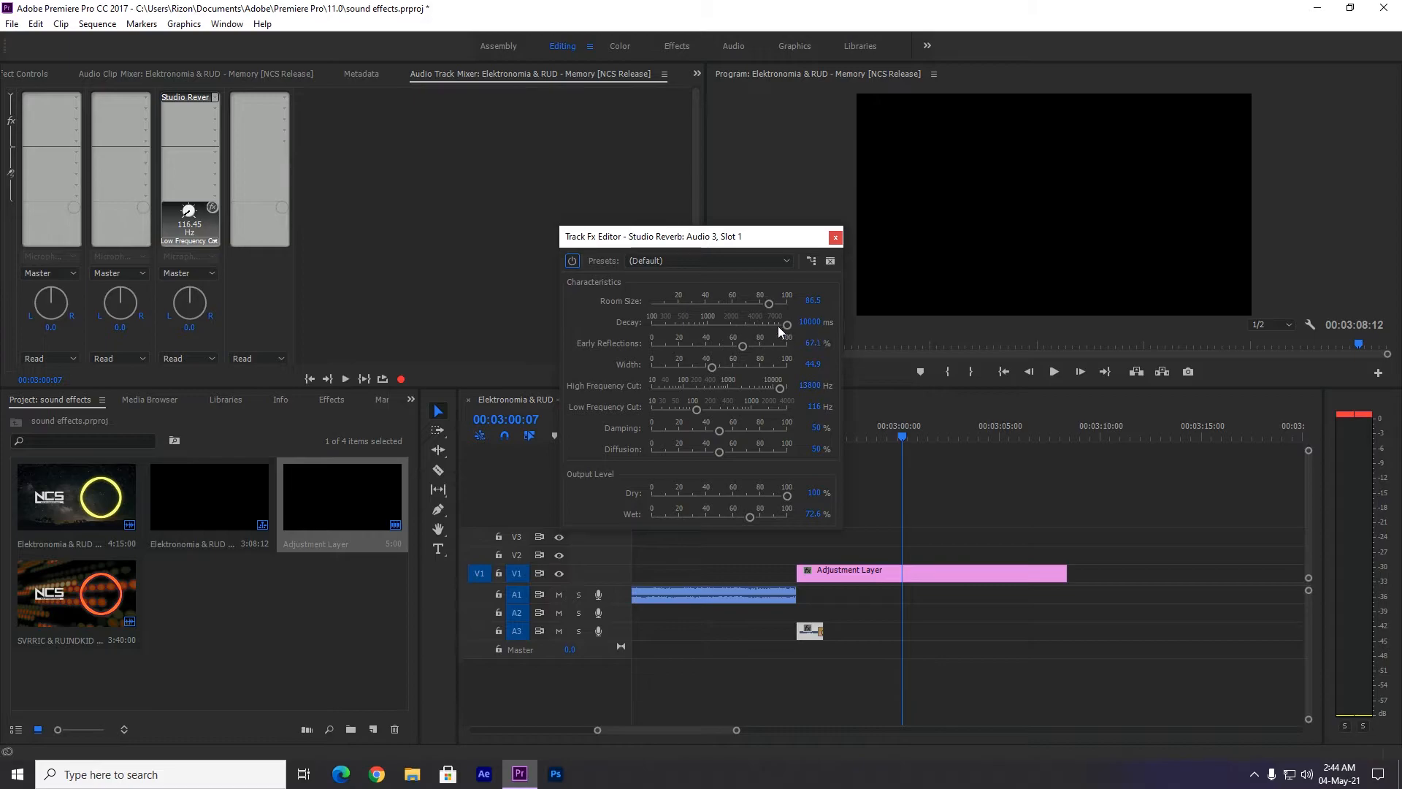
drag(783, 325, 759, 327)
click(834, 237)
Play the second song's ending from 00:02:54:20 to check the shorter reverb decay.
click(789, 436)
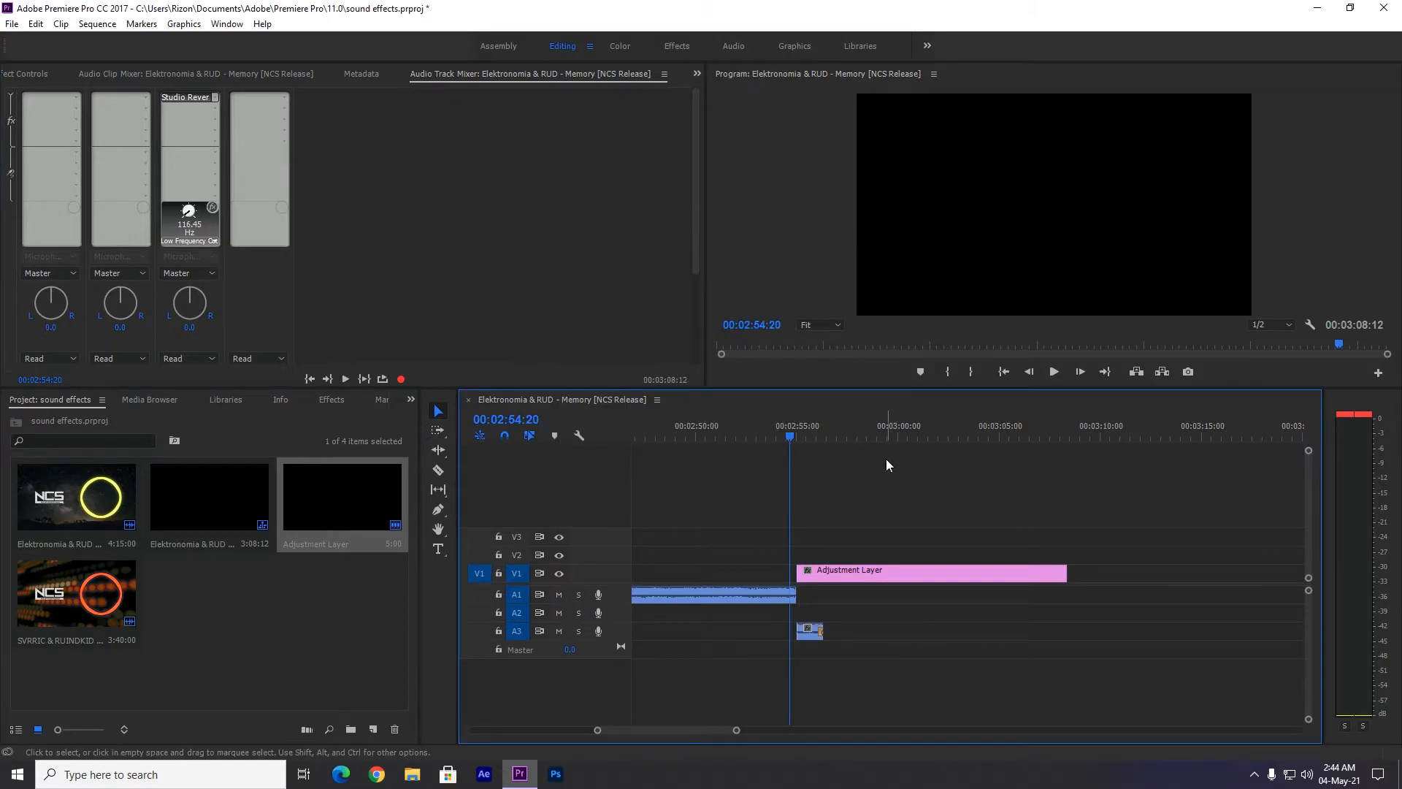
key(space)
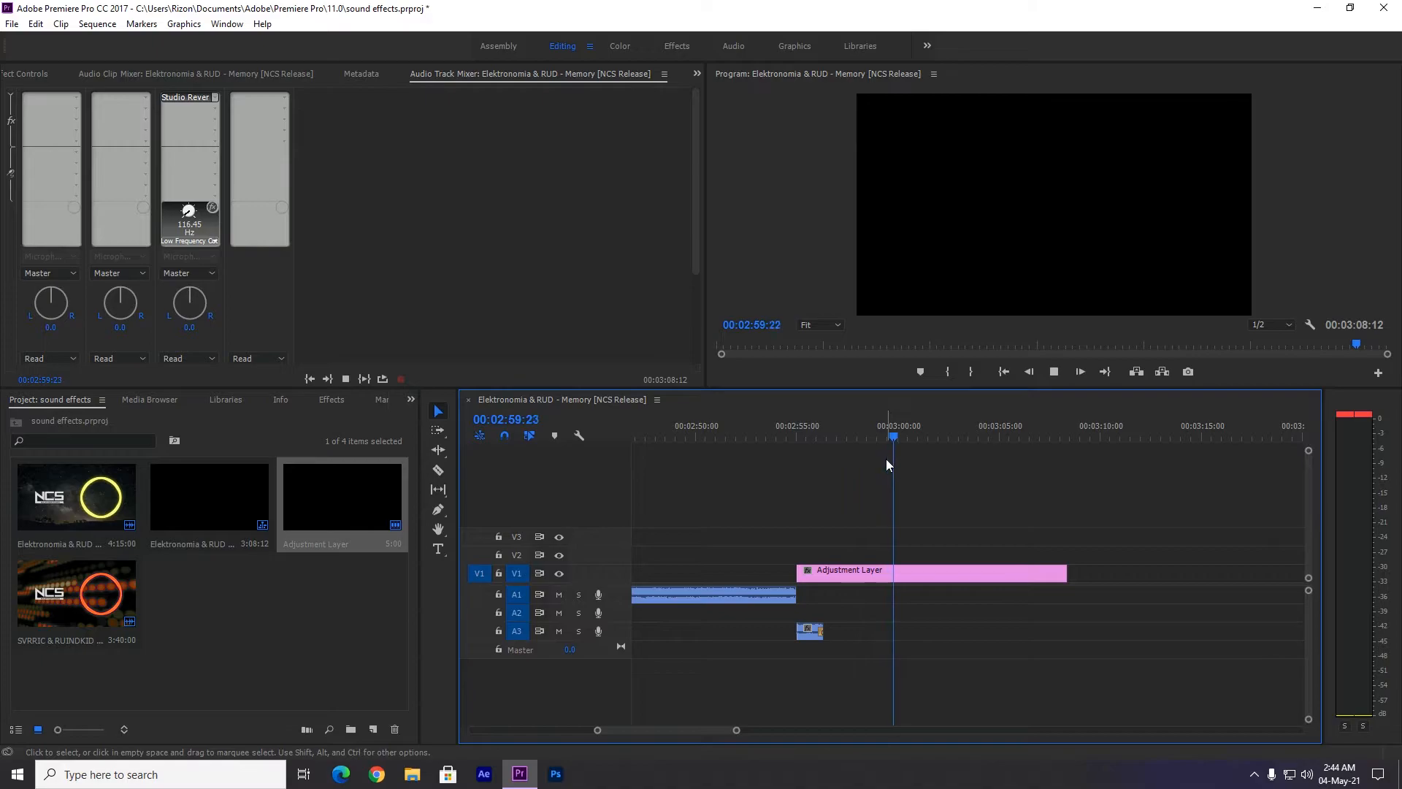
drag(916, 436, 875, 438)
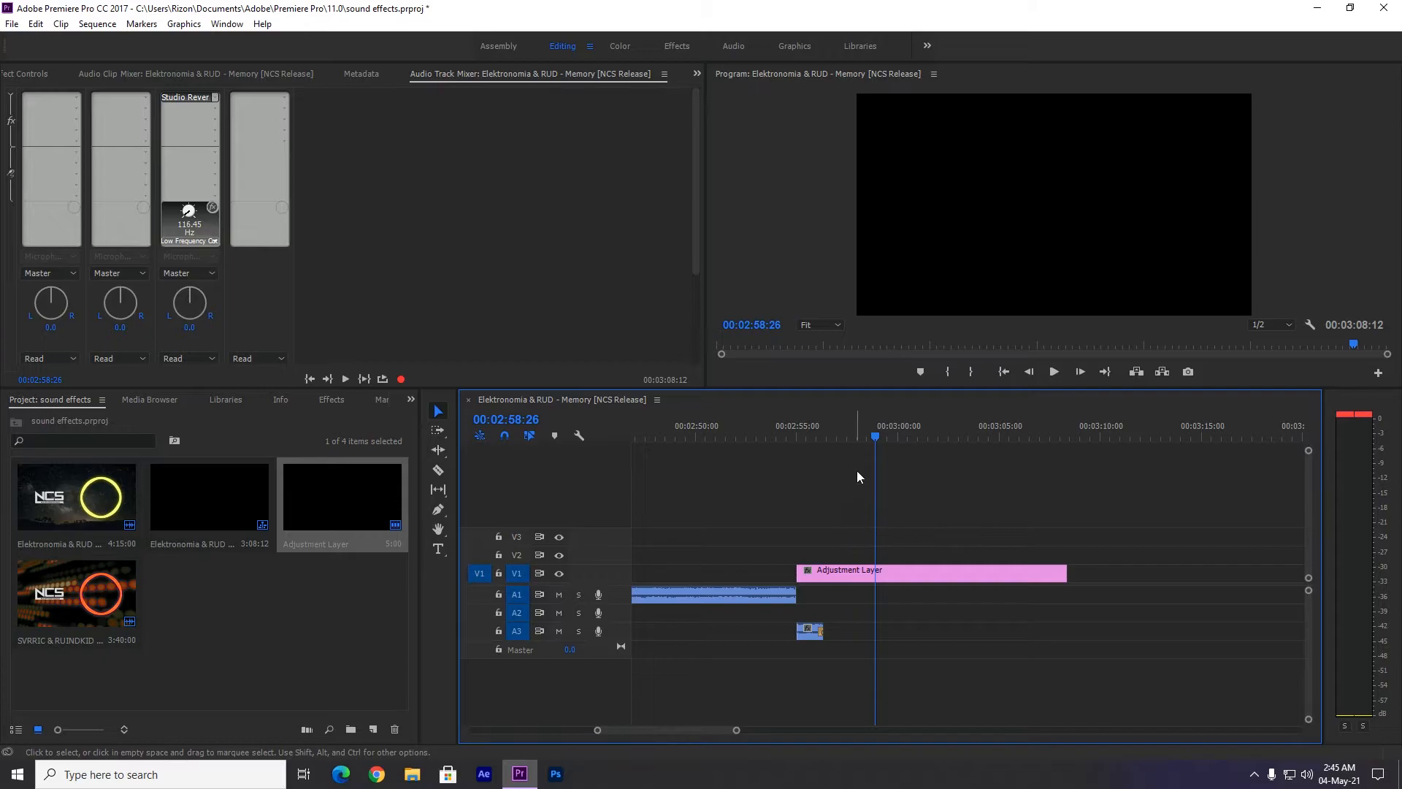
Return to the start of the sequence and delete all clips from every track.
click(1005, 373)
drag(613, 729, 836, 729)
drag(941, 549, 997, 651)
drag(912, 627, 1277, 668)
key(Delete)
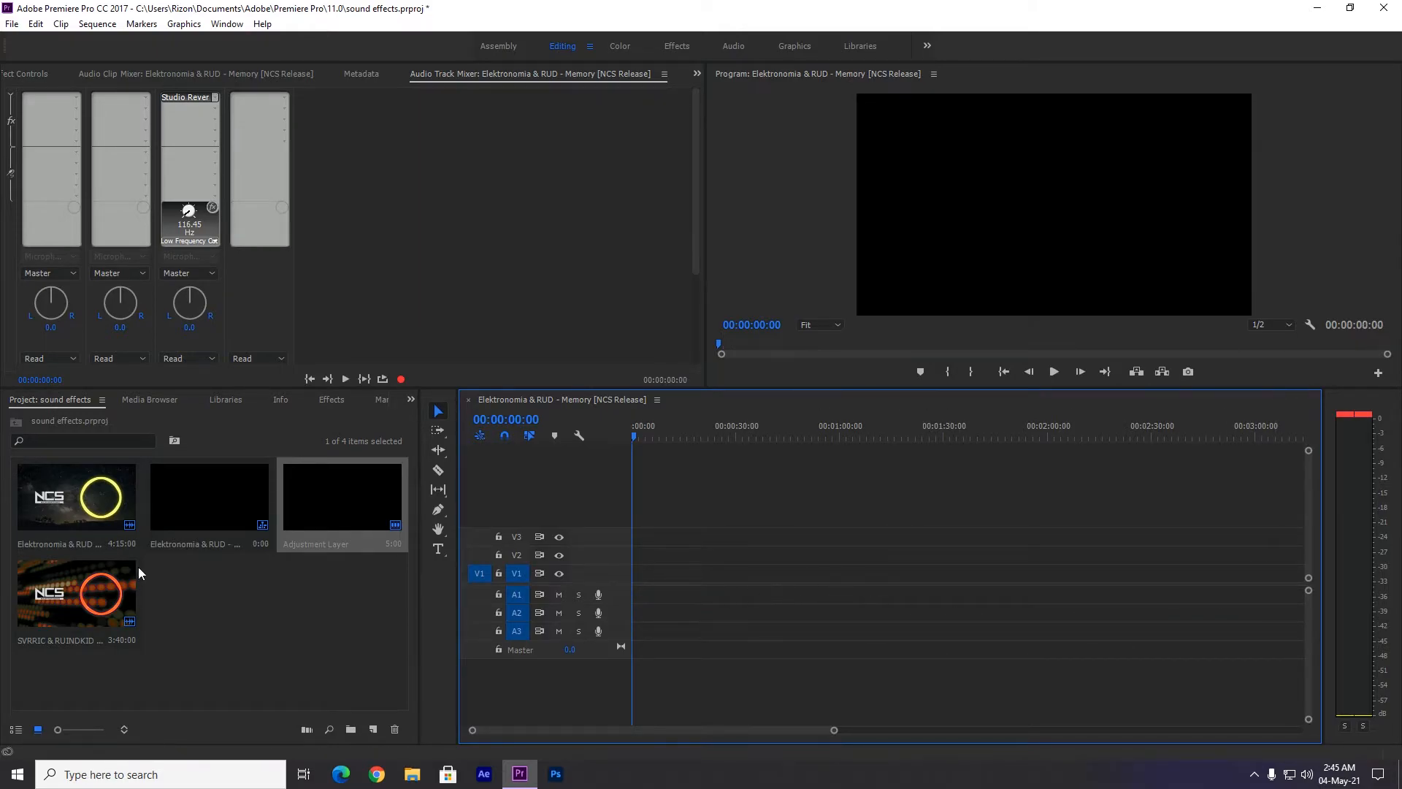
Place the full Elektronomia & RUD - Memory clip on V1 and A1 near the sequence start and unlink its video from its audio.
click(204, 604)
drag(111, 557, 666, 593)
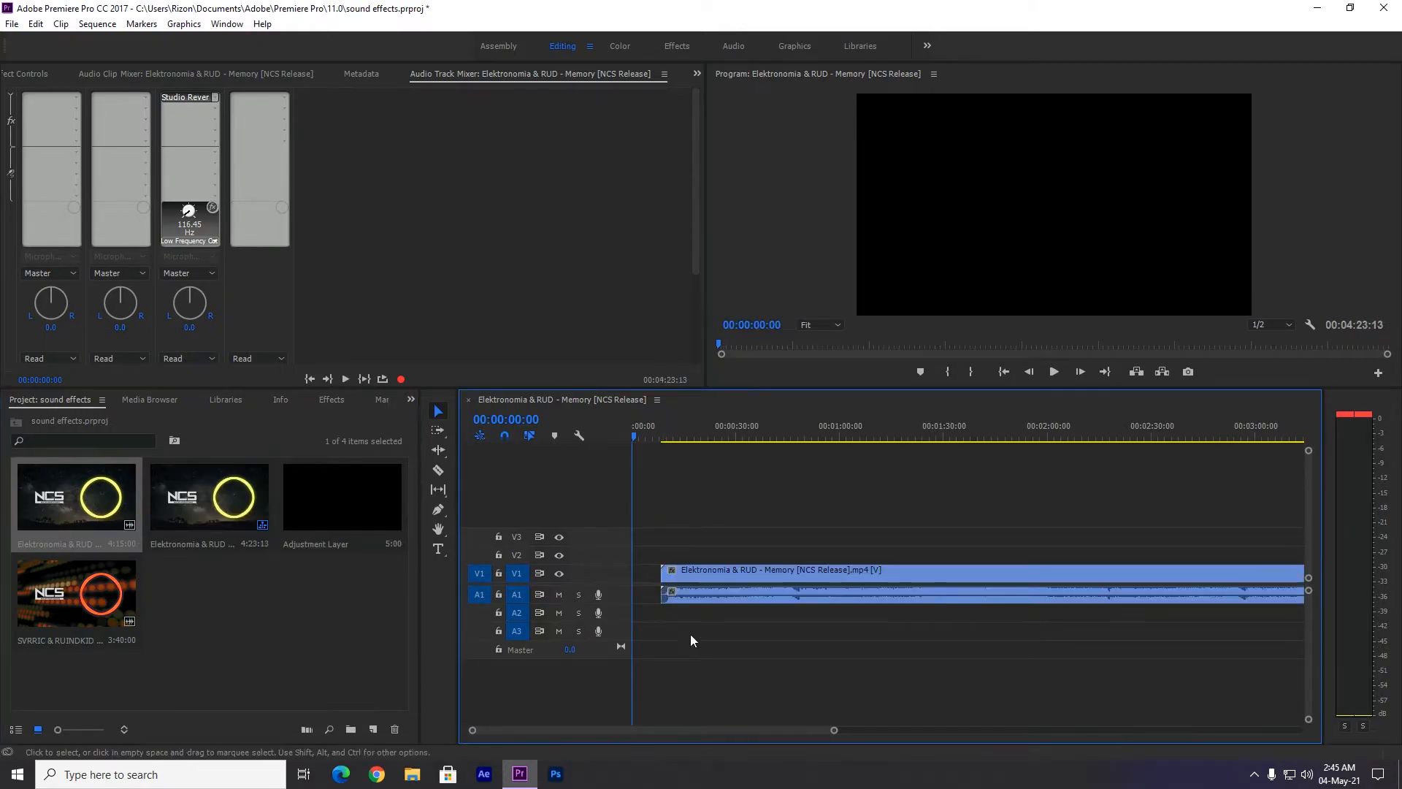
drag(835, 730, 1055, 731)
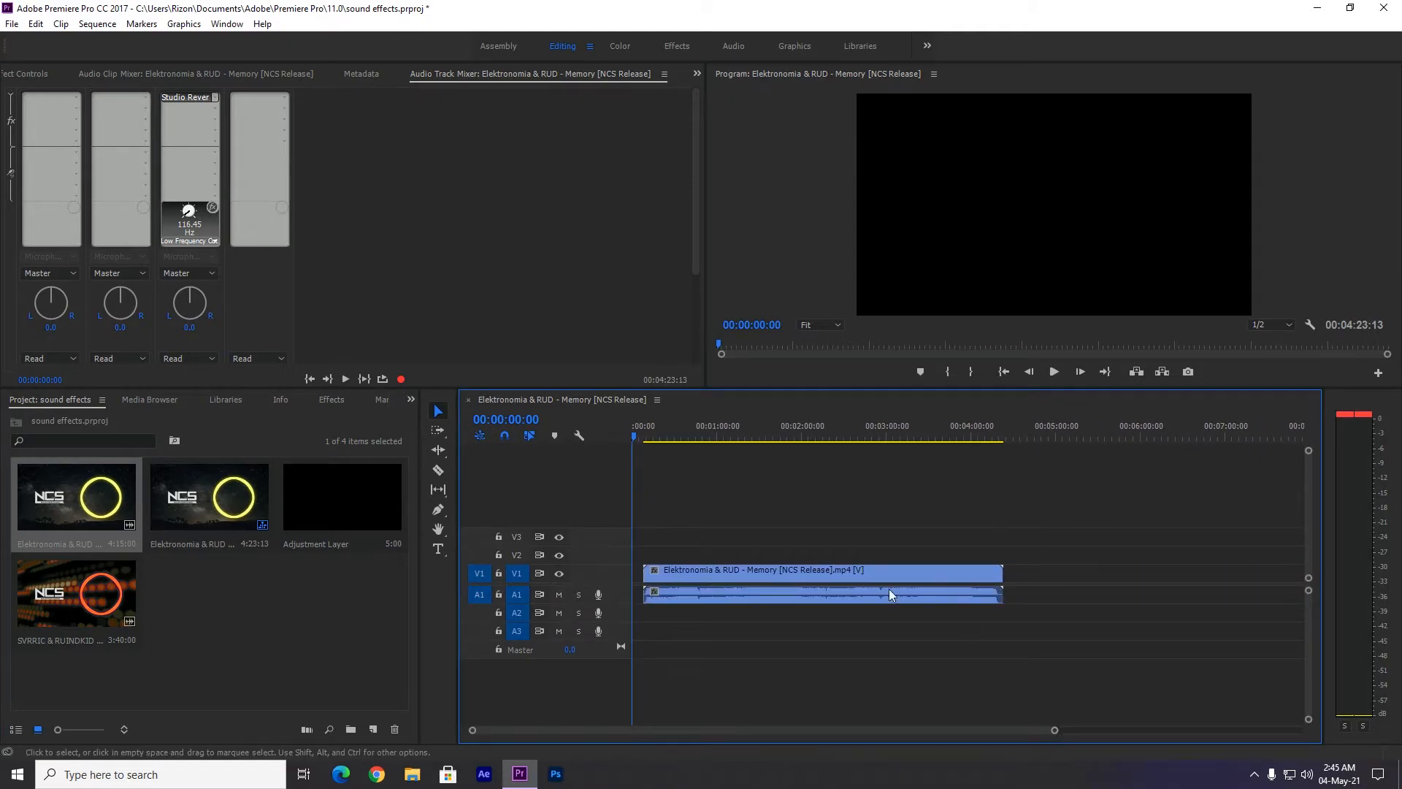
click(836, 577)
right_click(836, 577)
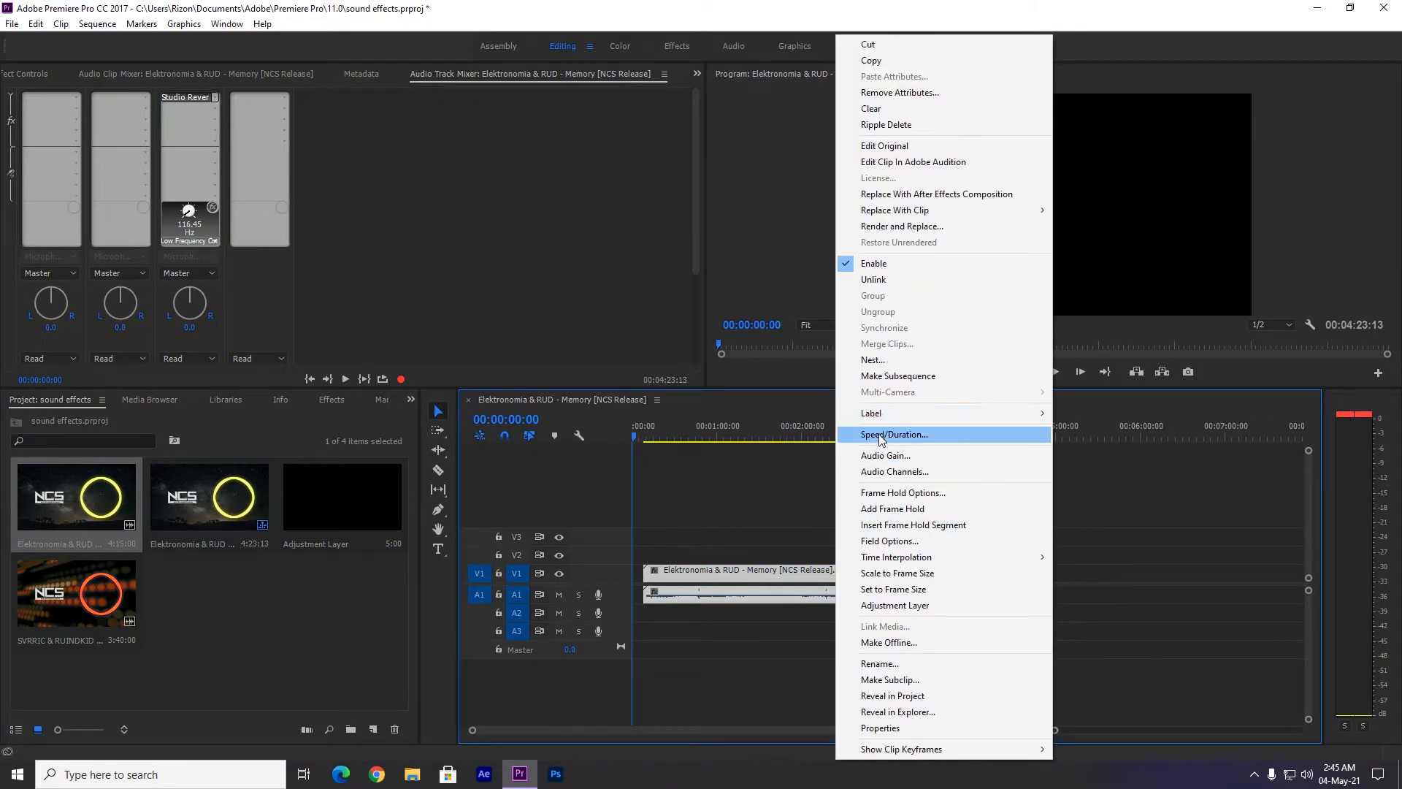
key(Escape)
Trim only the video's end back to just past 00:02:00:00 and ripple delete the gap before the clips.
drag(1002, 577, 807, 579)
drag(810, 438, 807, 446)
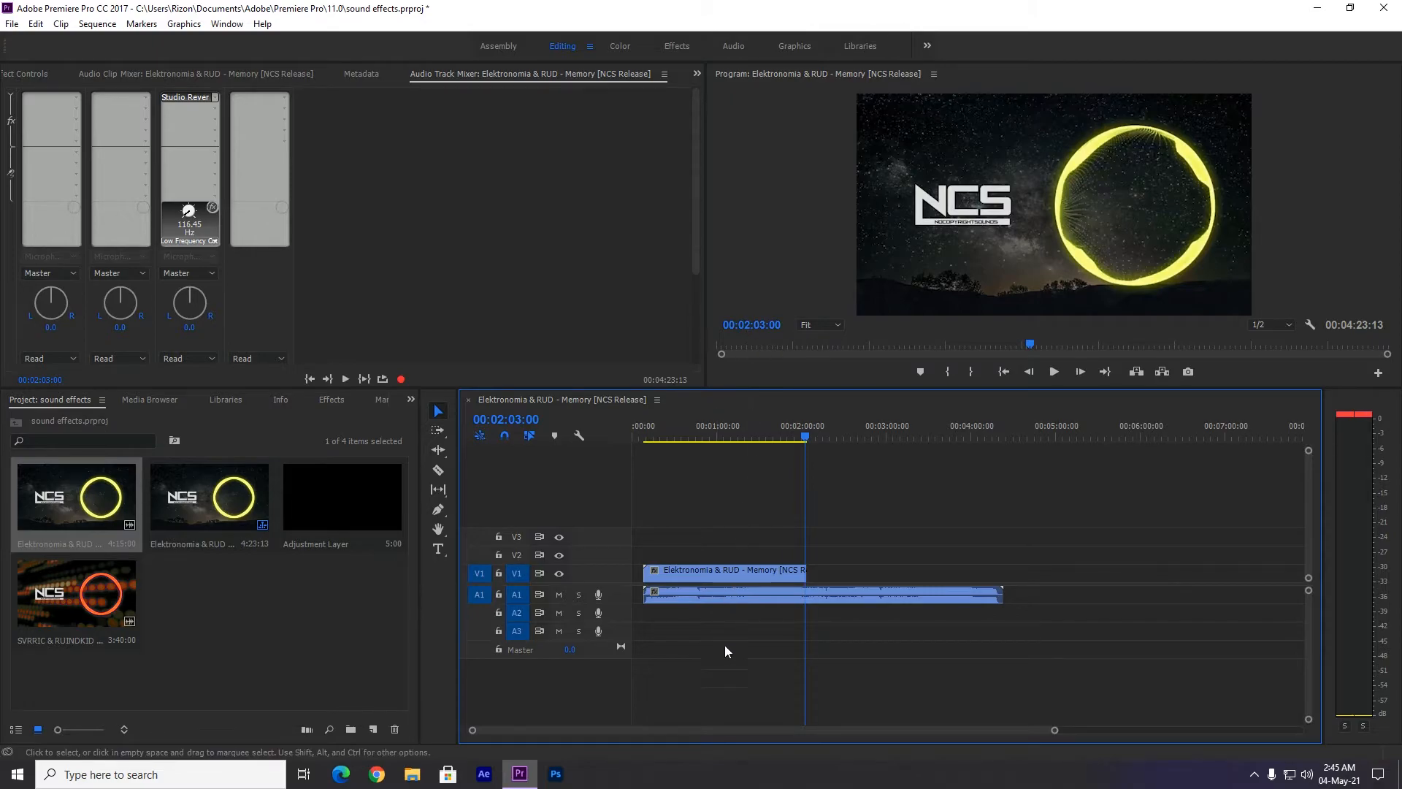
right_click(638, 574)
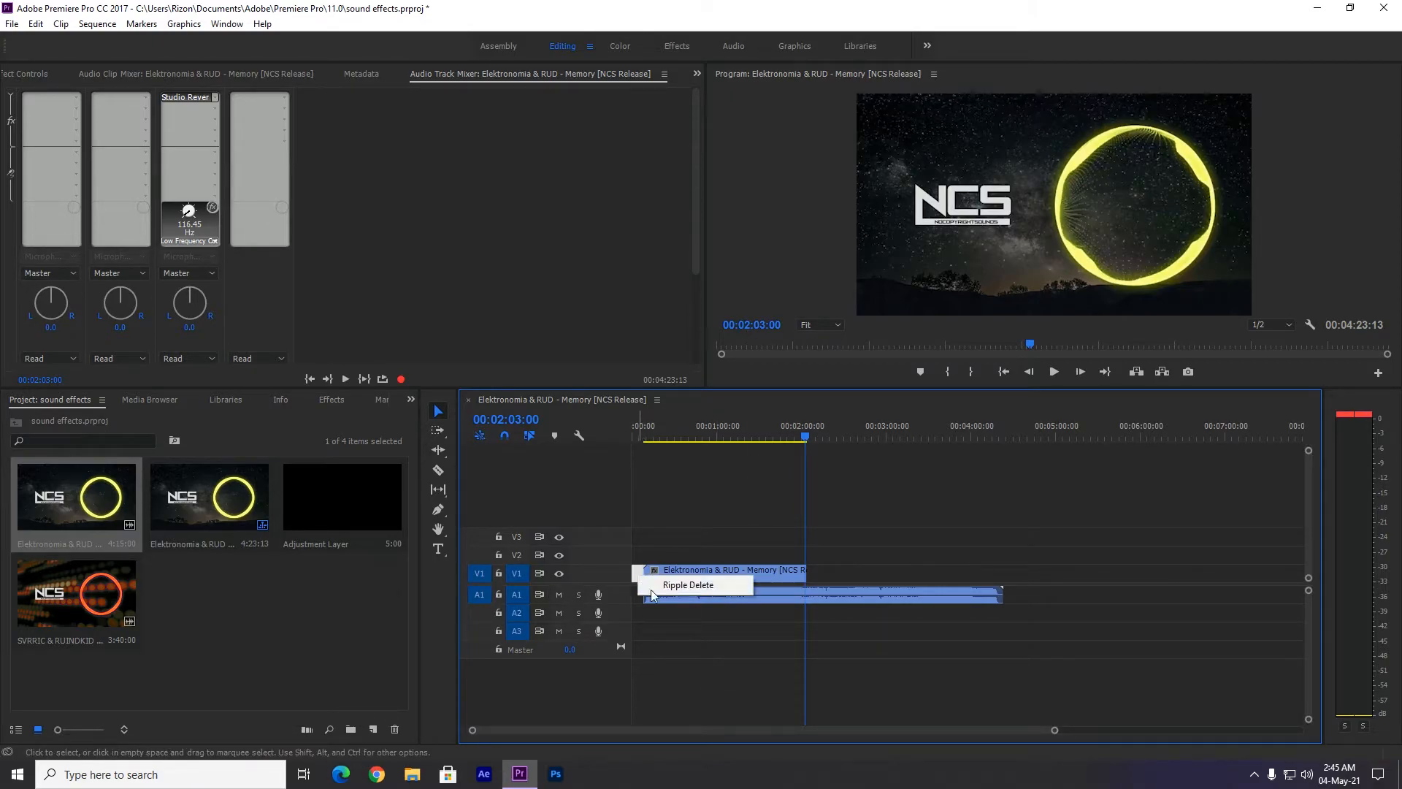
click(687, 586)
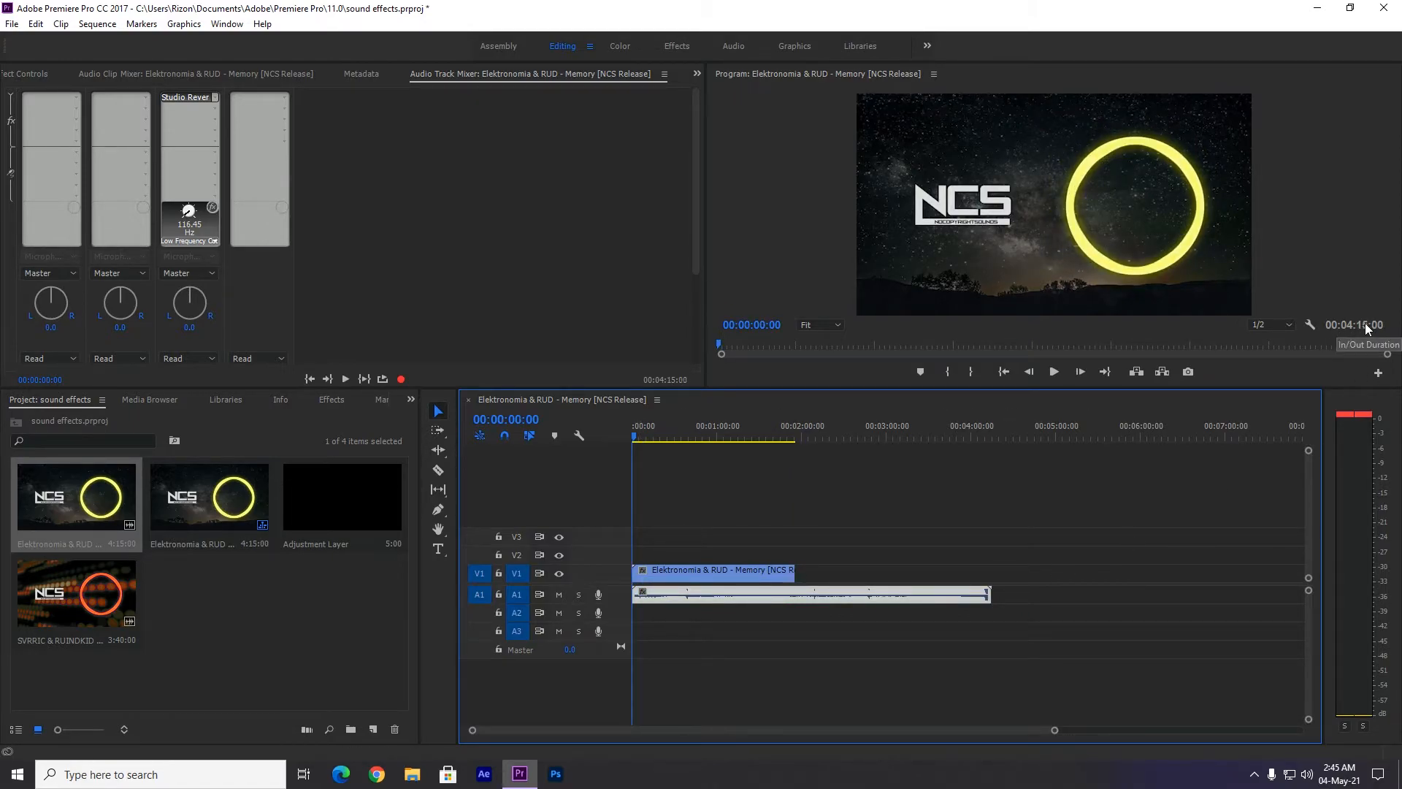
Play from 00:01:54:22 across the video's end to check how the audio runs on.
drag(773, 435, 794, 437)
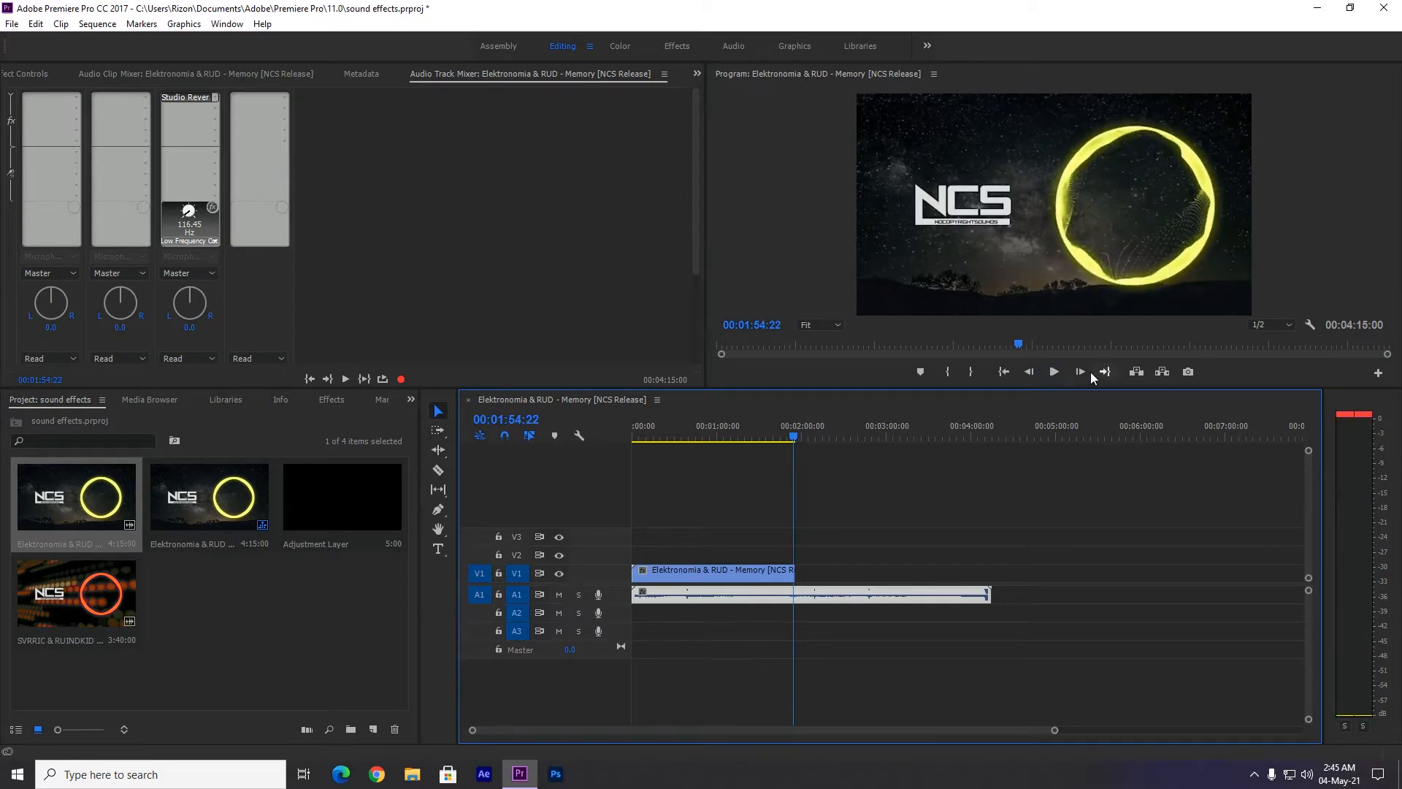
click(1061, 373)
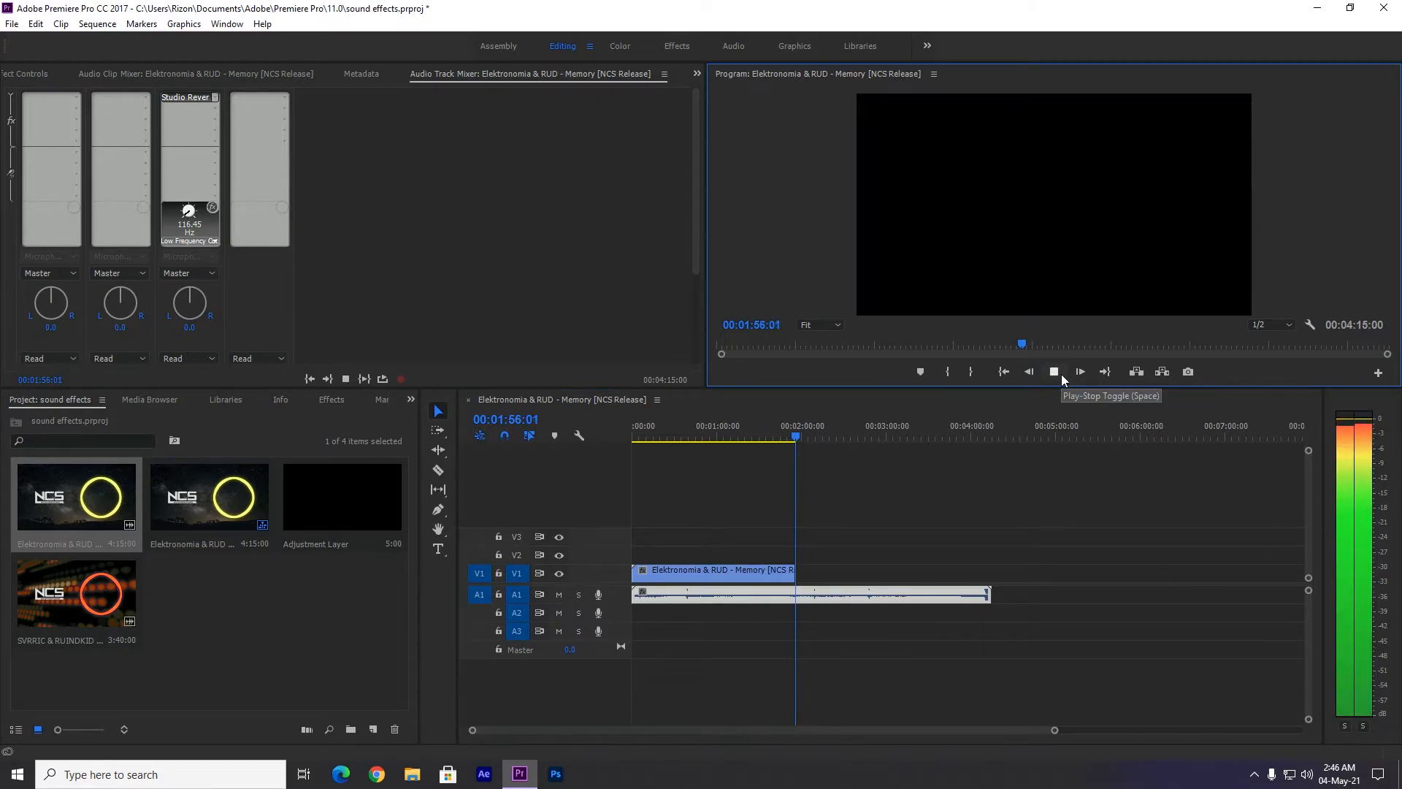
click(1055, 372)
click(789, 436)
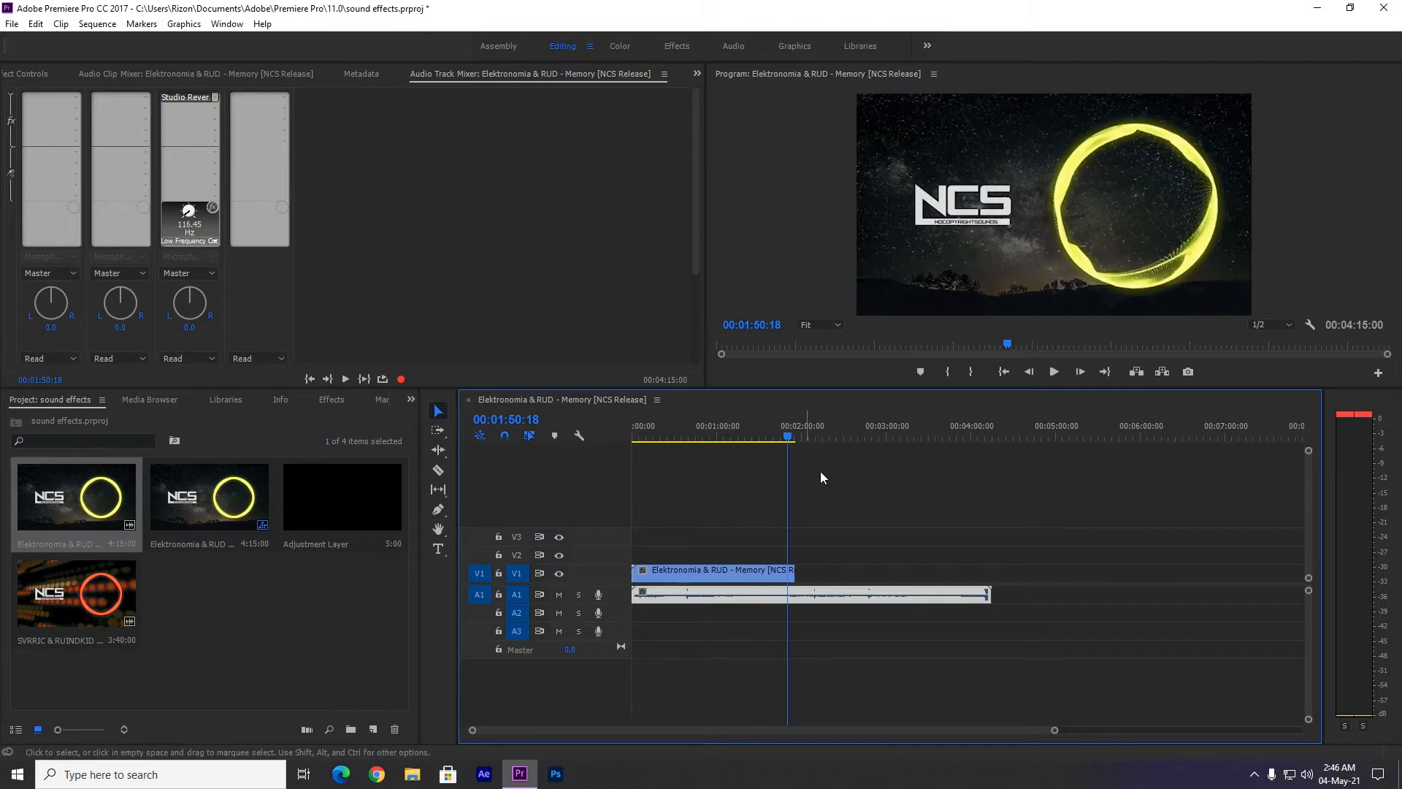
Trim the A1 audio's end to 00:01:55:29, level with the video's end, and play the abrupt ending.
drag(989, 594, 795, 597)
key(space)
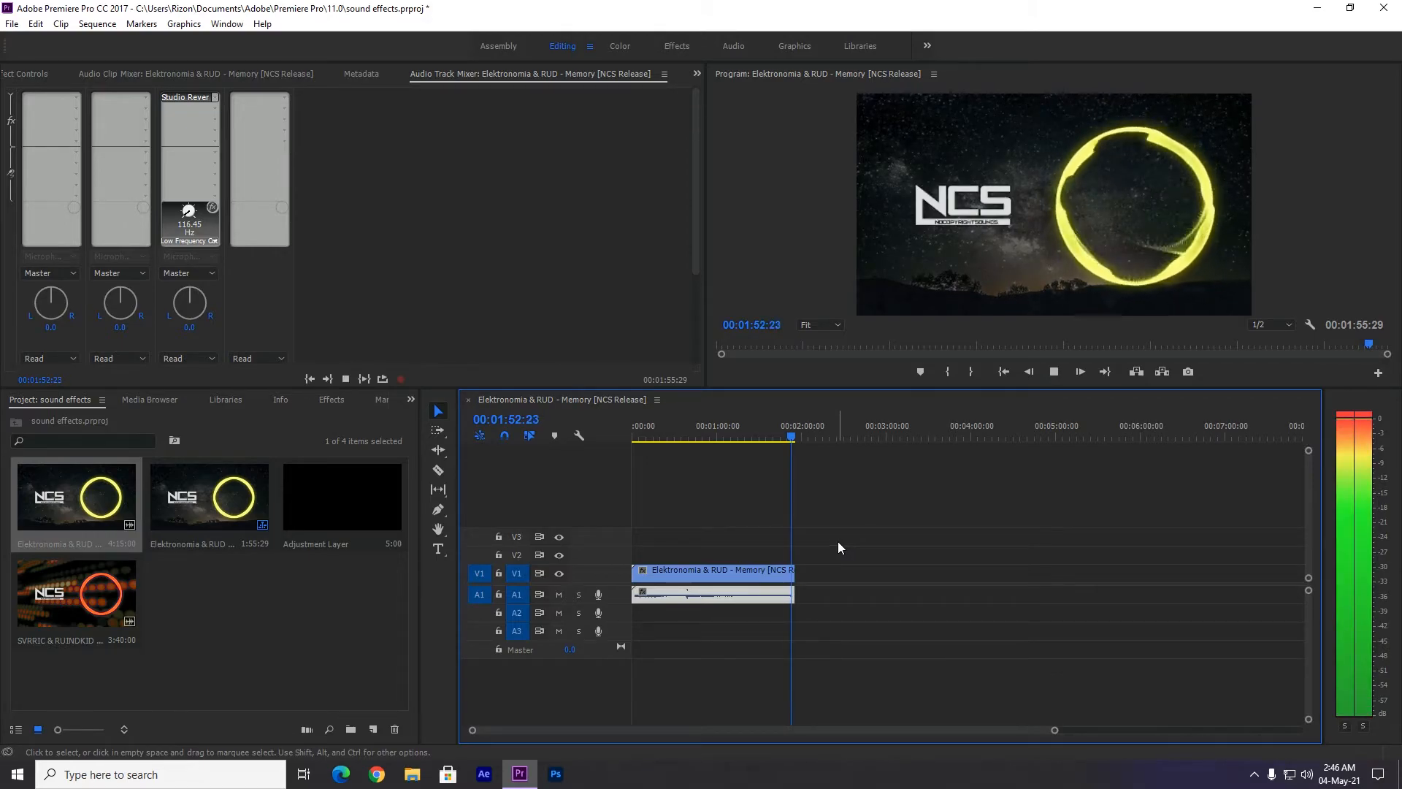
click(880, 534)
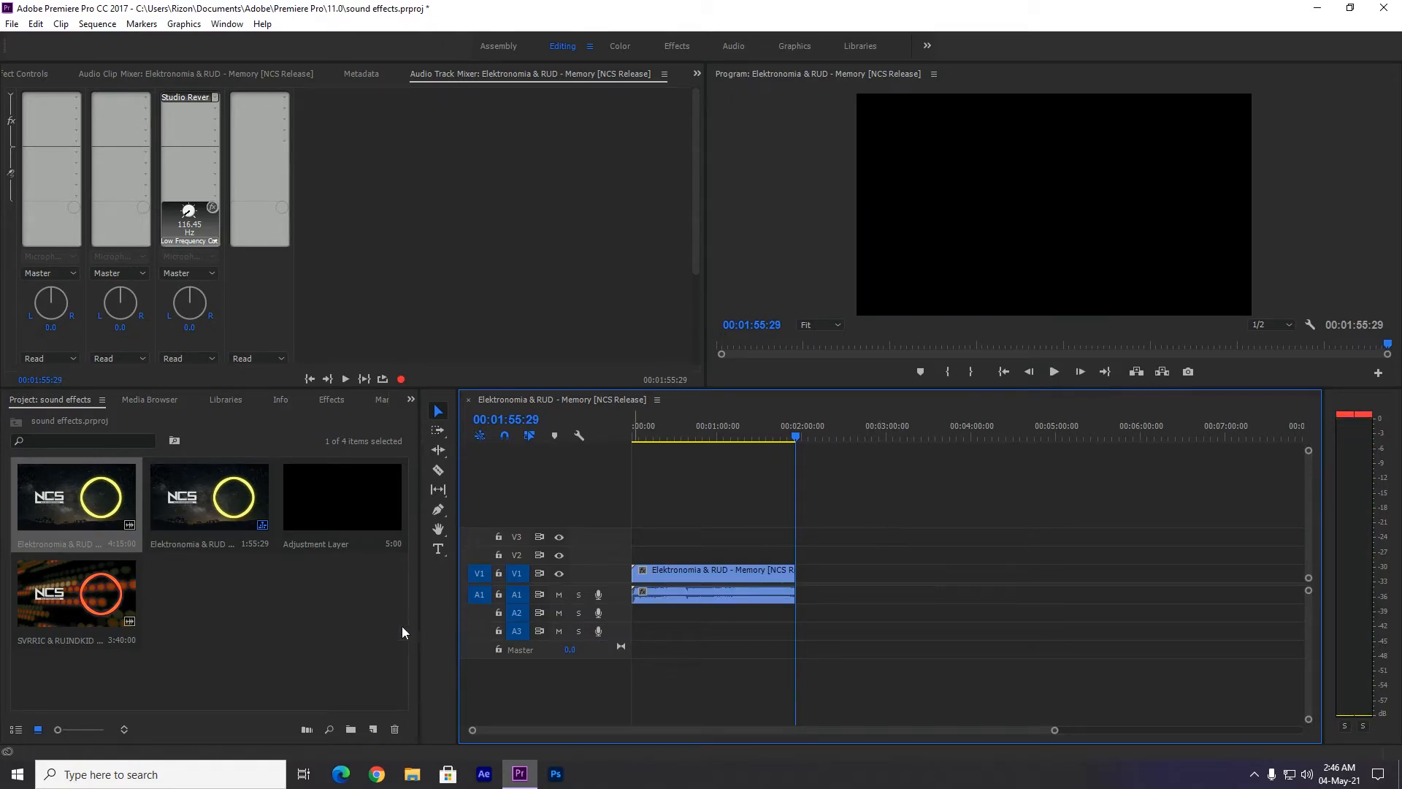
Place the adjustment layer on V2 over the video's end, extended to 00:02:18:01, and play past the ending.
drag(377, 540, 794, 561)
drag(1054, 730, 806, 730)
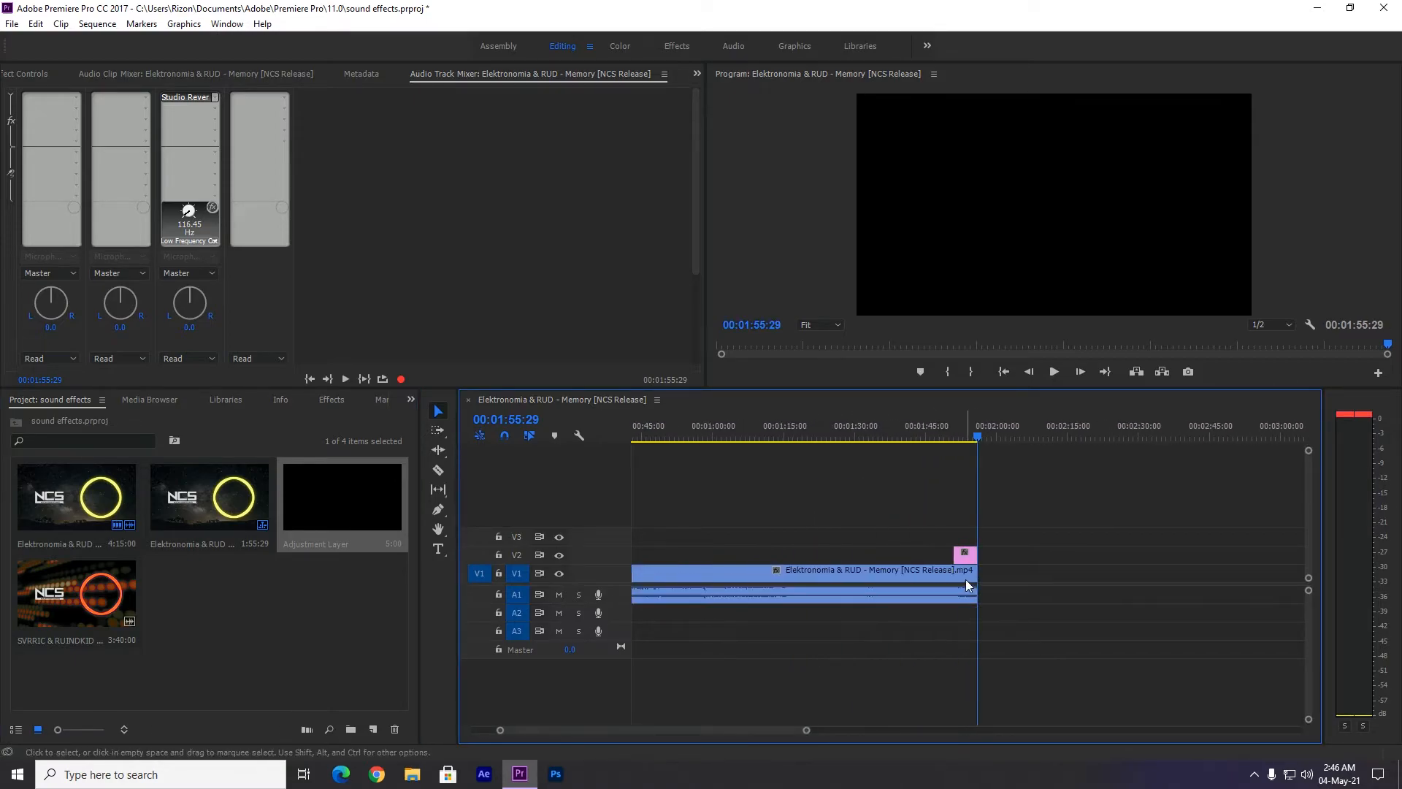
drag(979, 555, 1096, 568)
key(space)
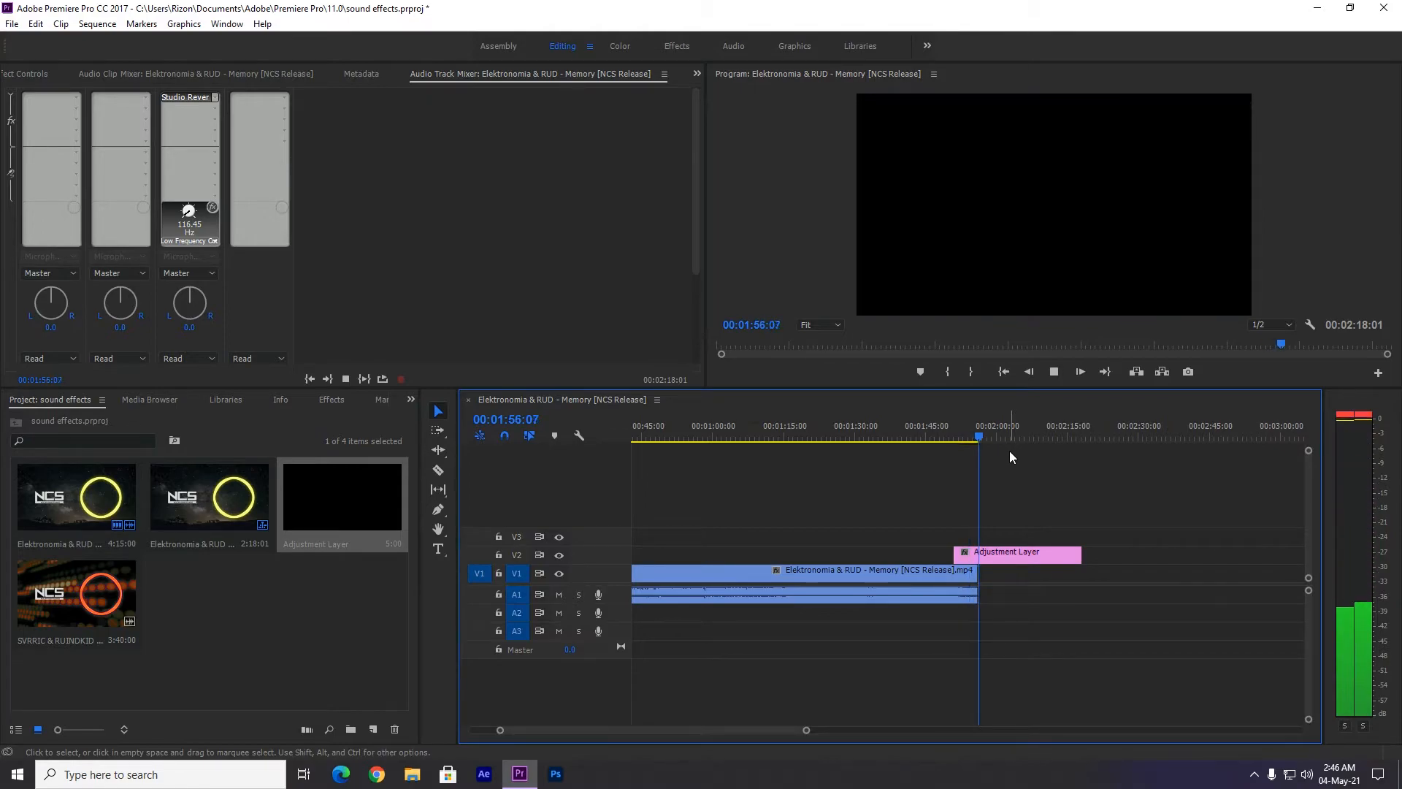
Extend the A1 audio's end back out to 00:04:15:00 and play from 00:01:53:17 across the video's end.
click(966, 438)
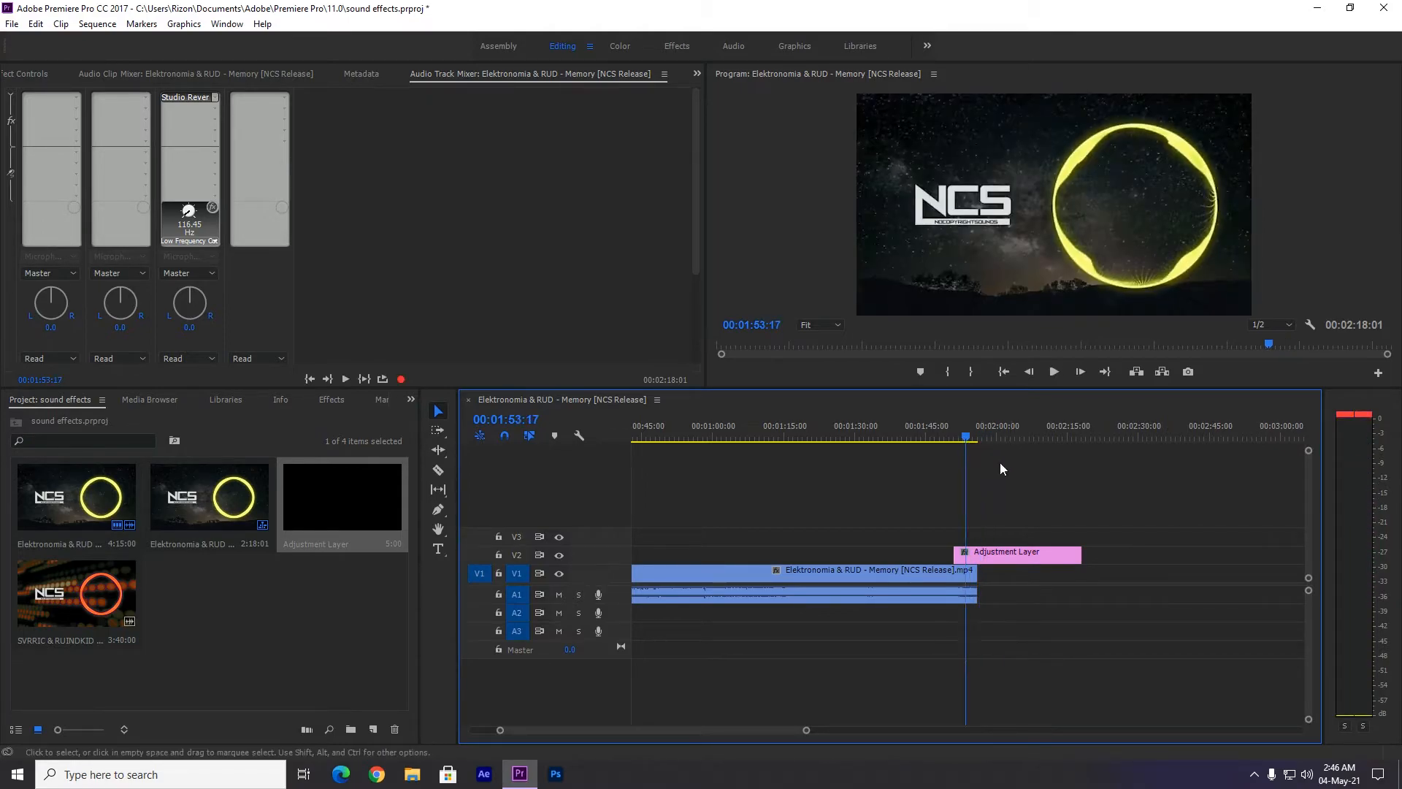
drag(806, 729, 1132, 730)
drag(760, 595, 1169, 606)
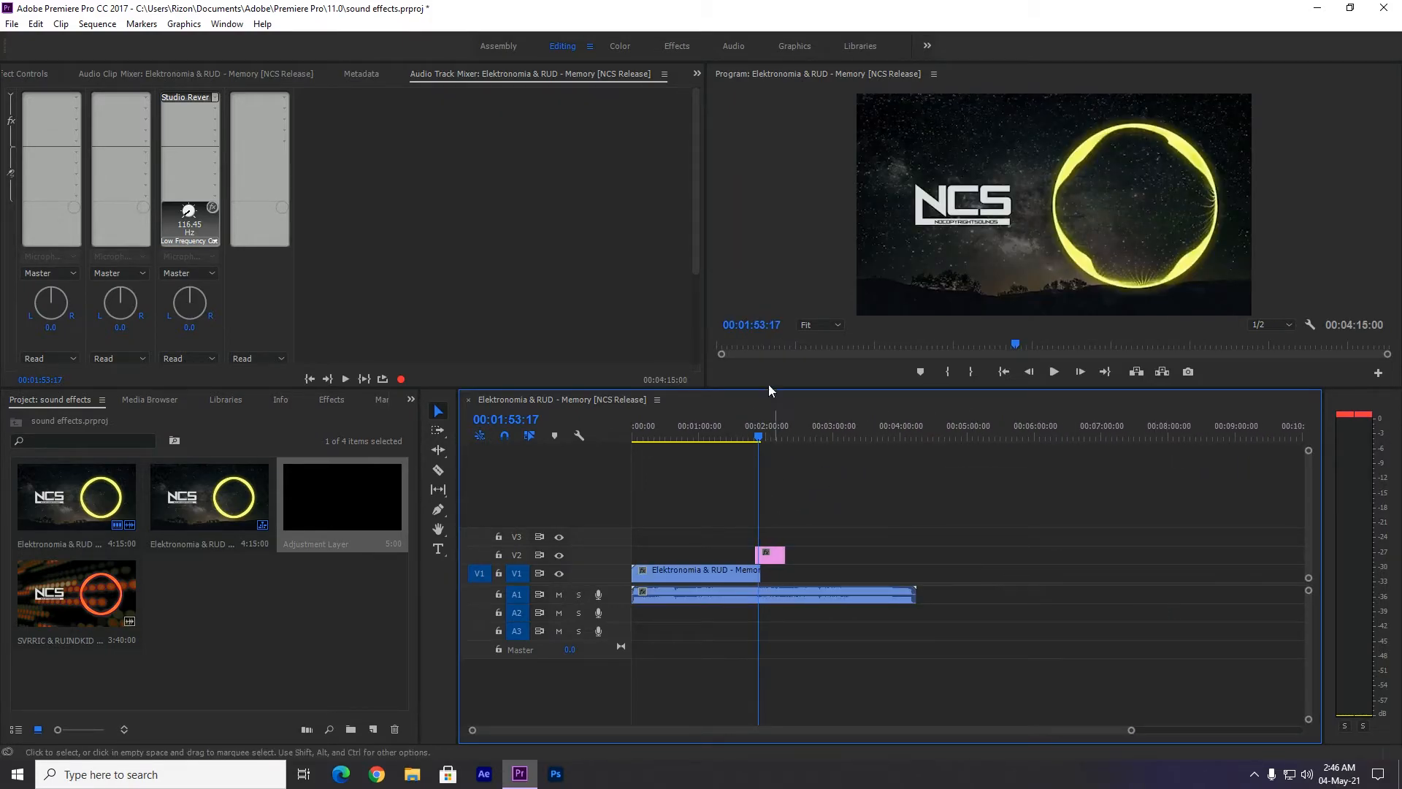
click(1053, 372)
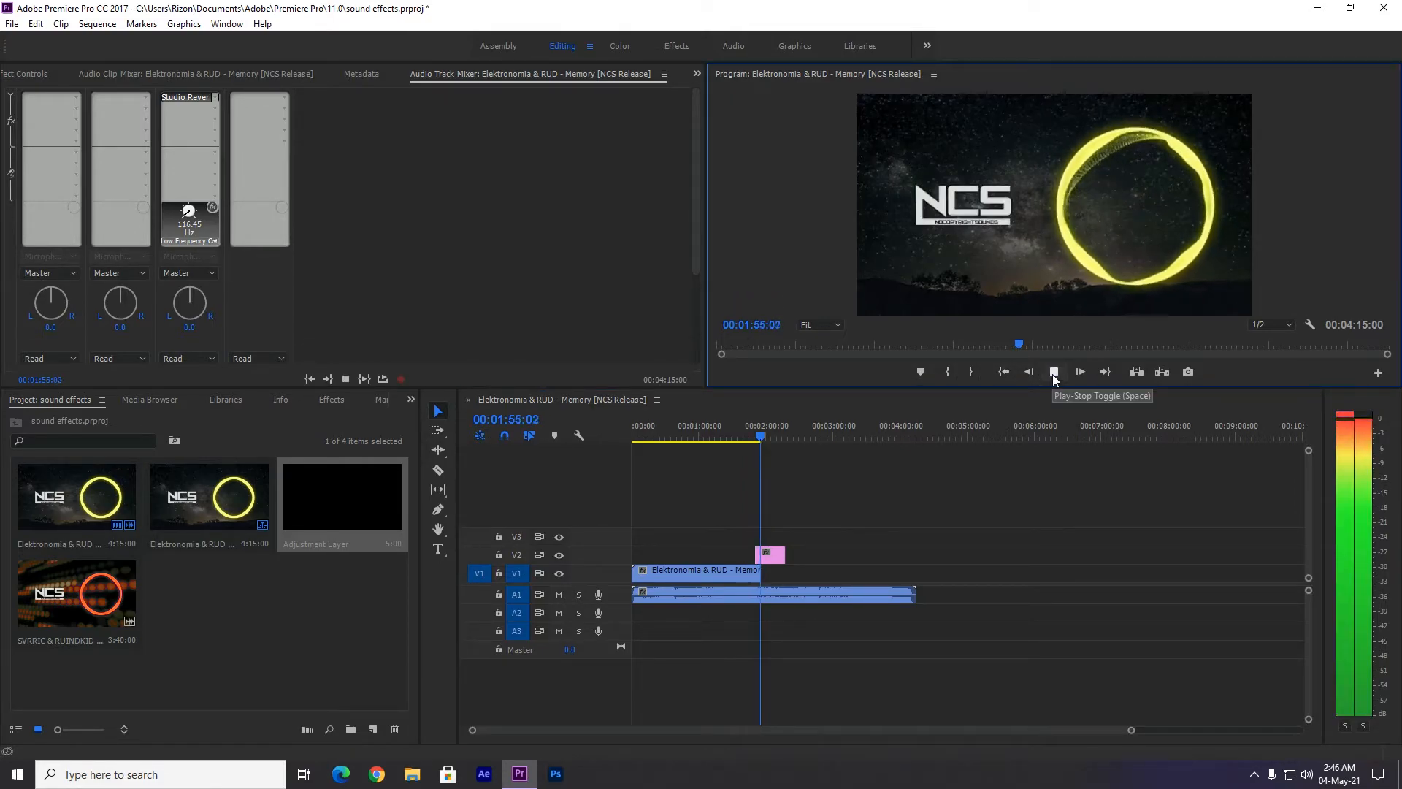
click(1053, 371)
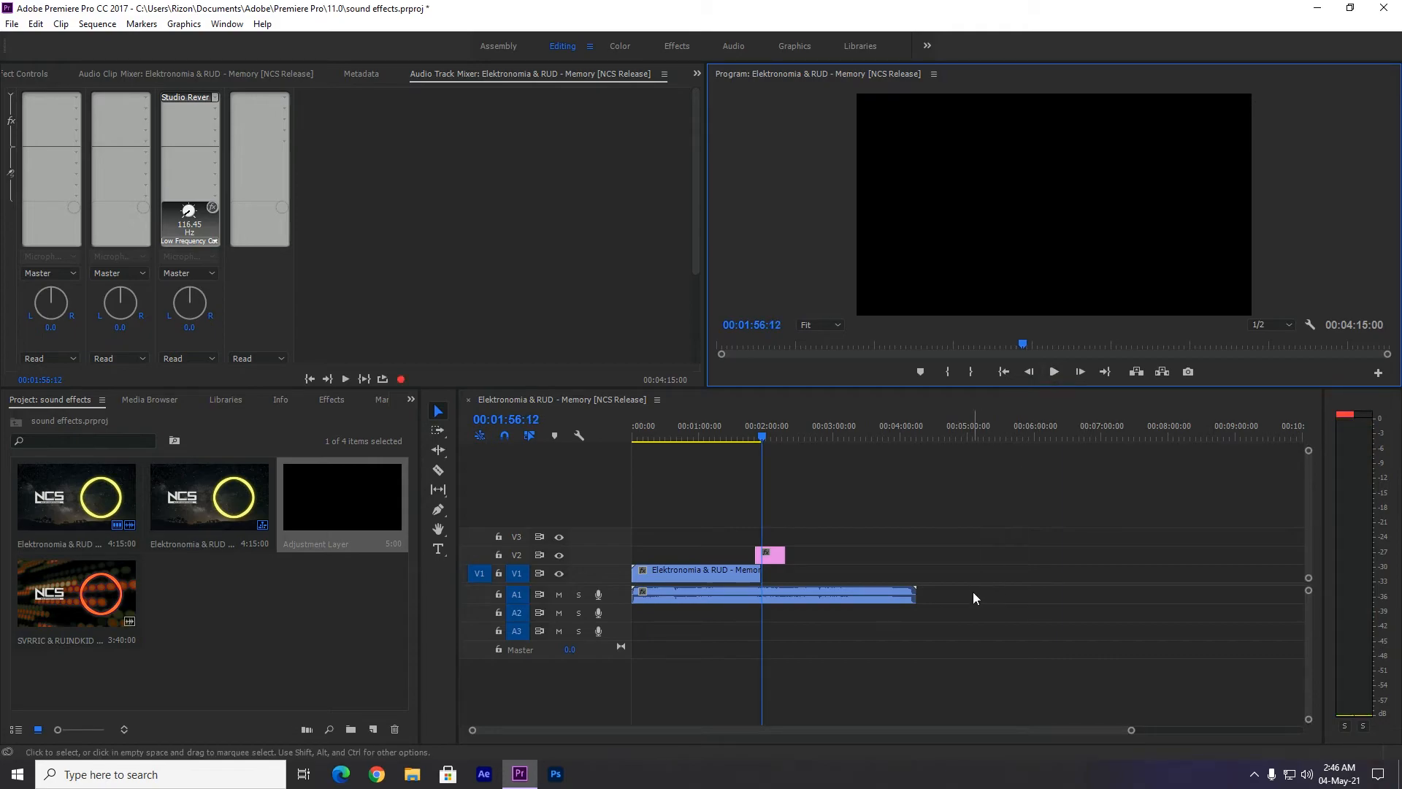
Send the A1 audio clip to Adobe Audition for editing and close the Audition Learn window.
click(830, 594)
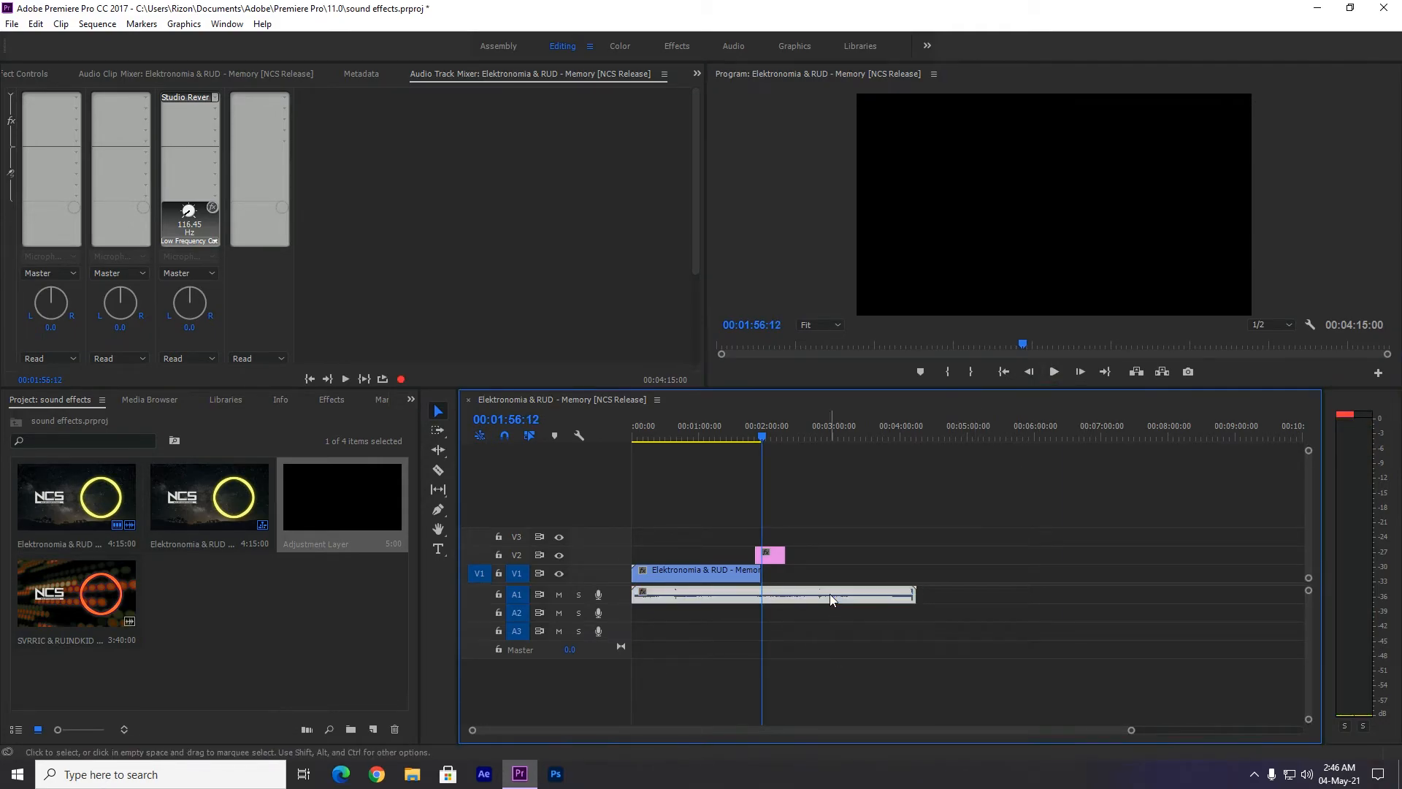
click(17, 774)
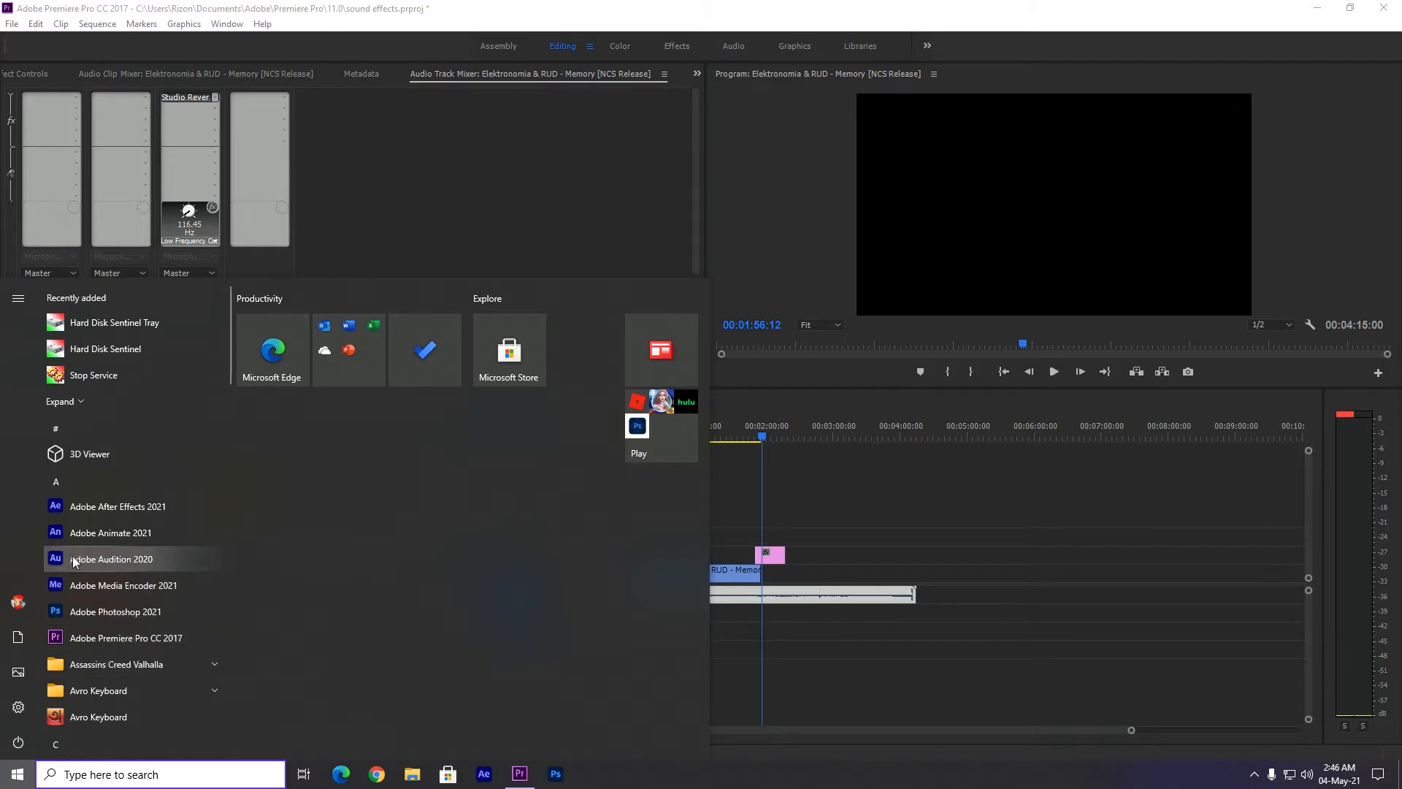
click(910, 556)
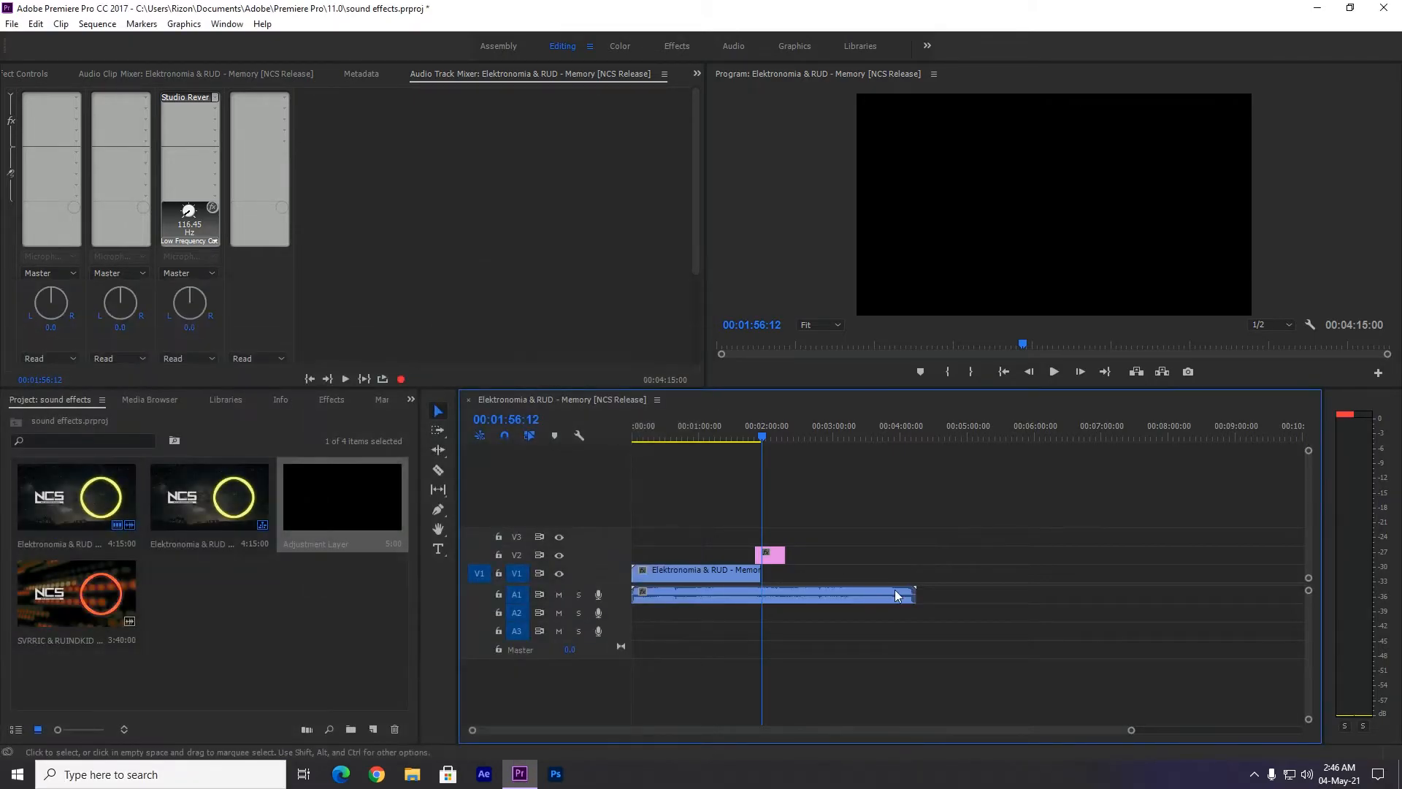
click(827, 594)
right_click(827, 595)
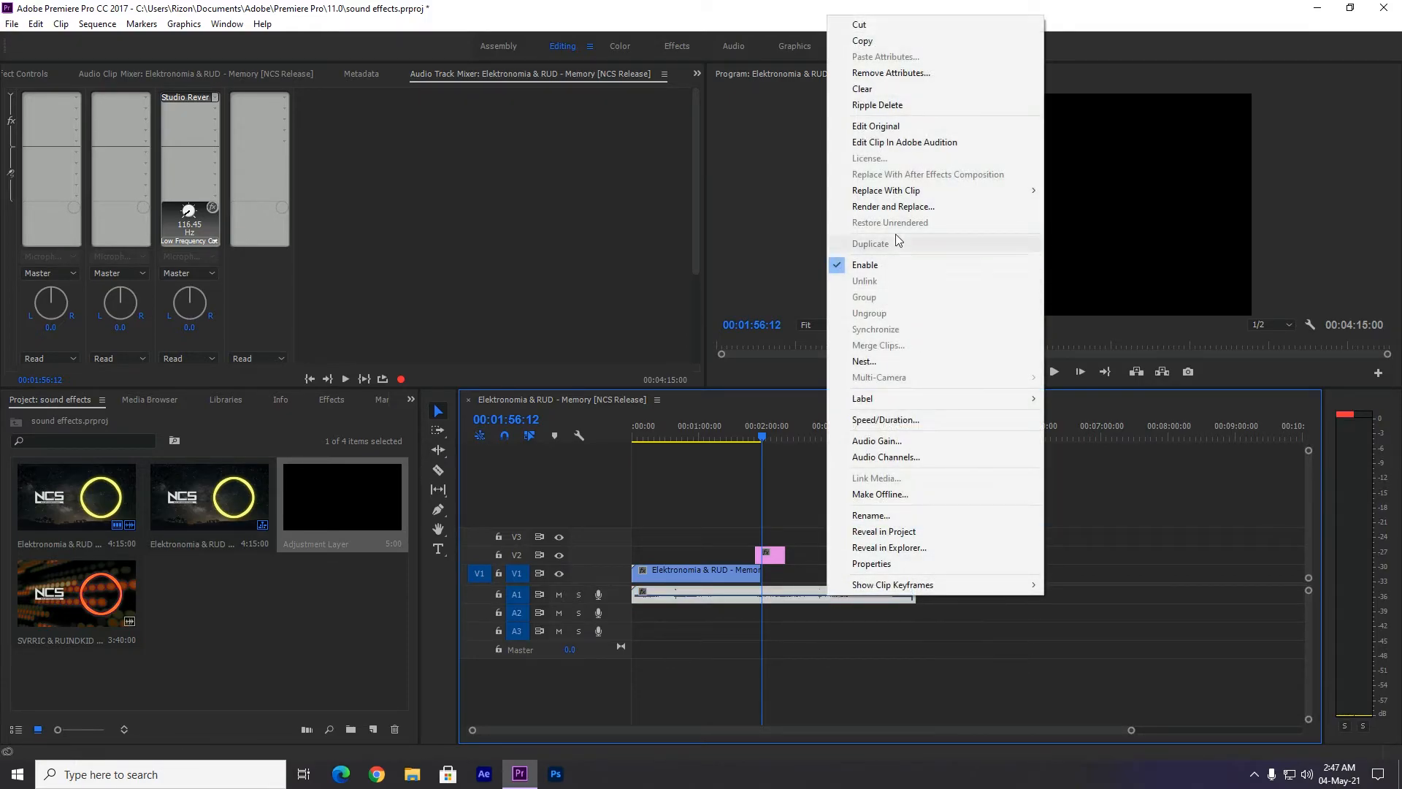
click(898, 144)
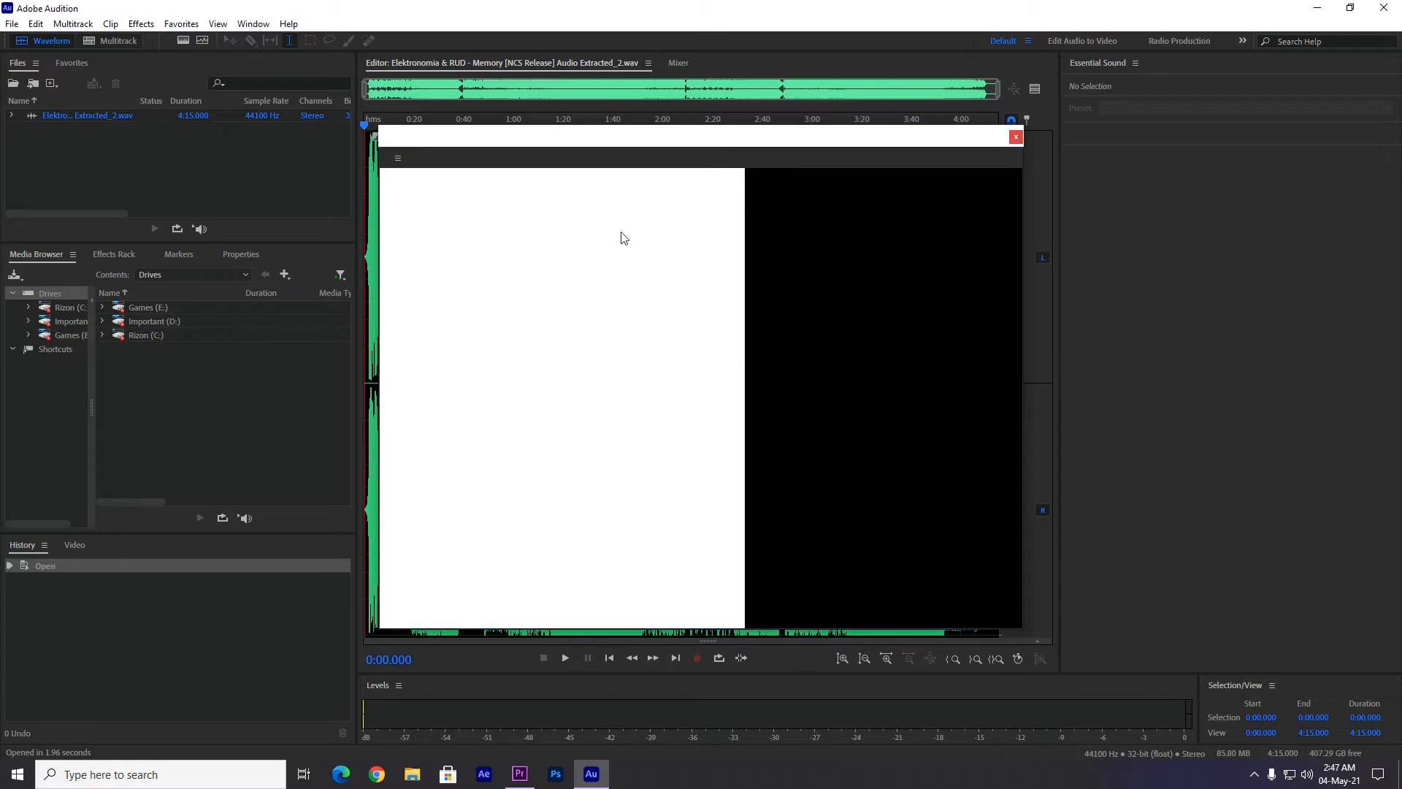
drag(695, 138, 748, 156)
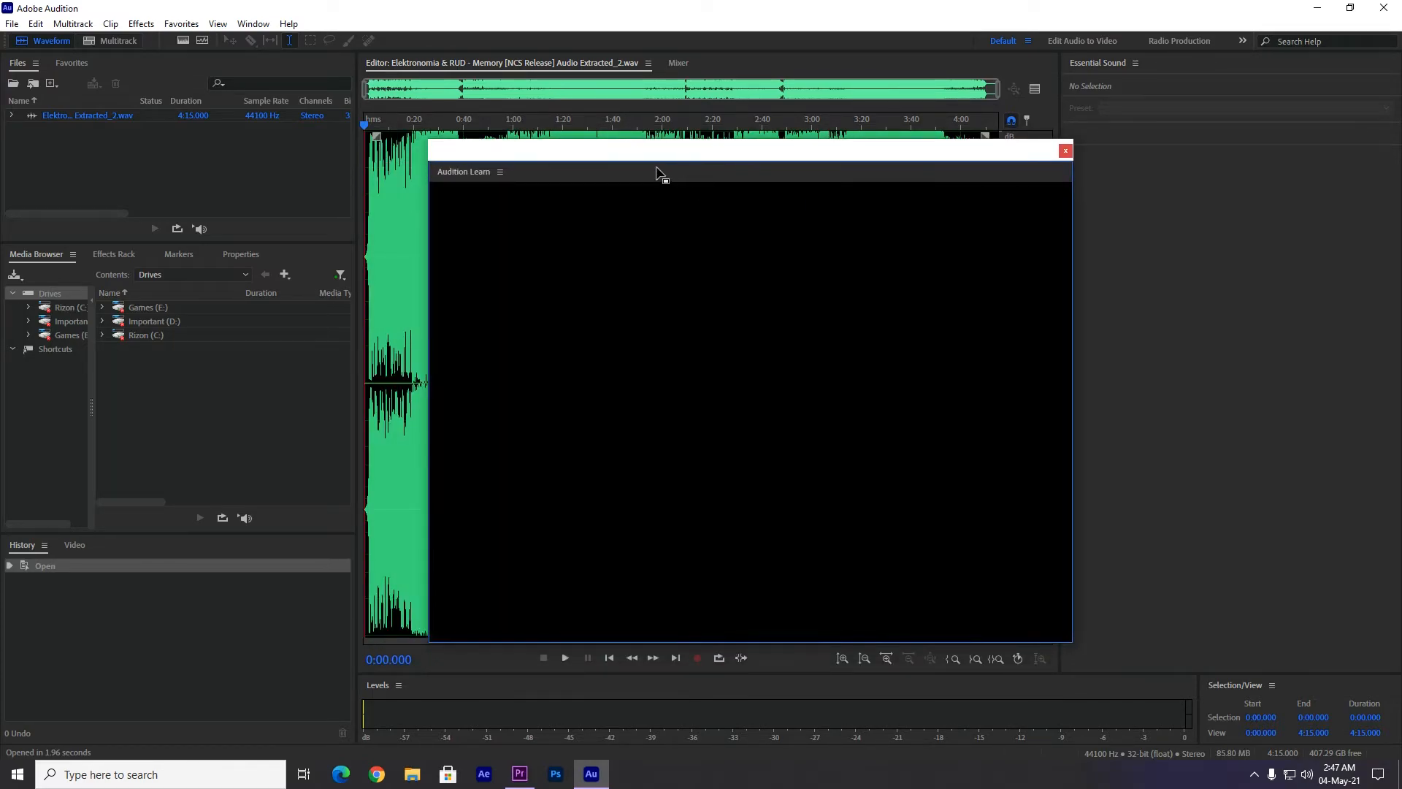
click(1066, 150)
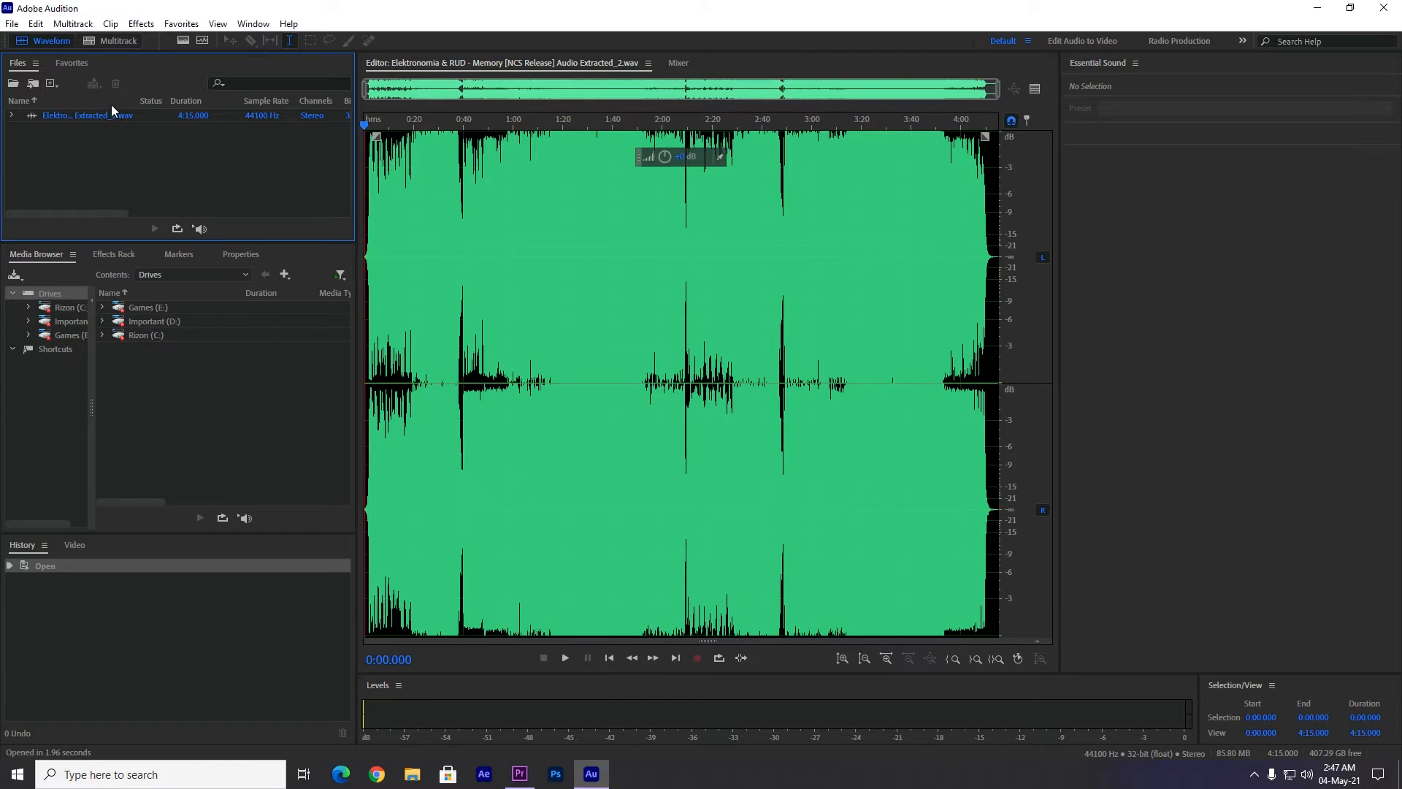
Create a stereo multitrack session named Untitled Session 1 at 48000 Hz and 32-bit float, without a template.
click(107, 40)
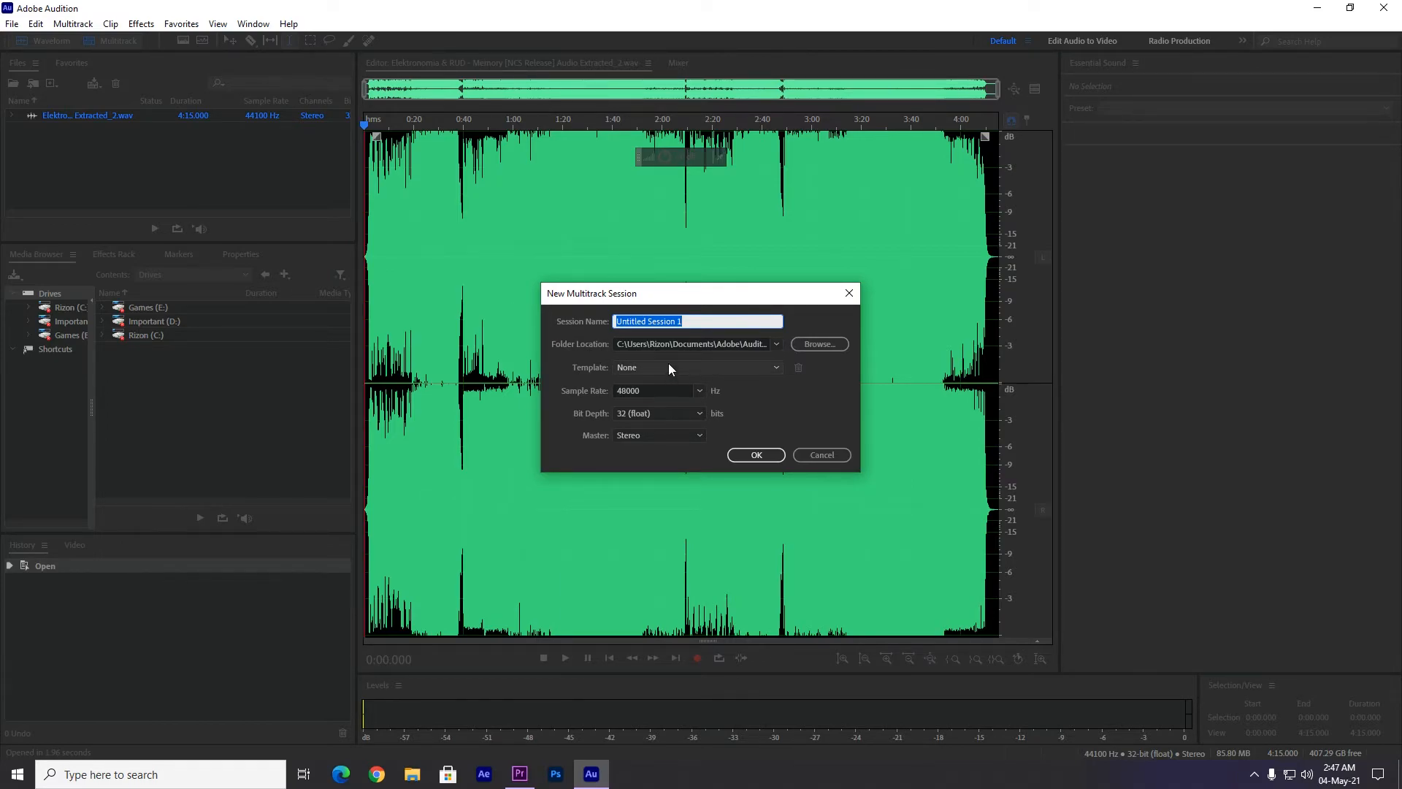
key(Tab)
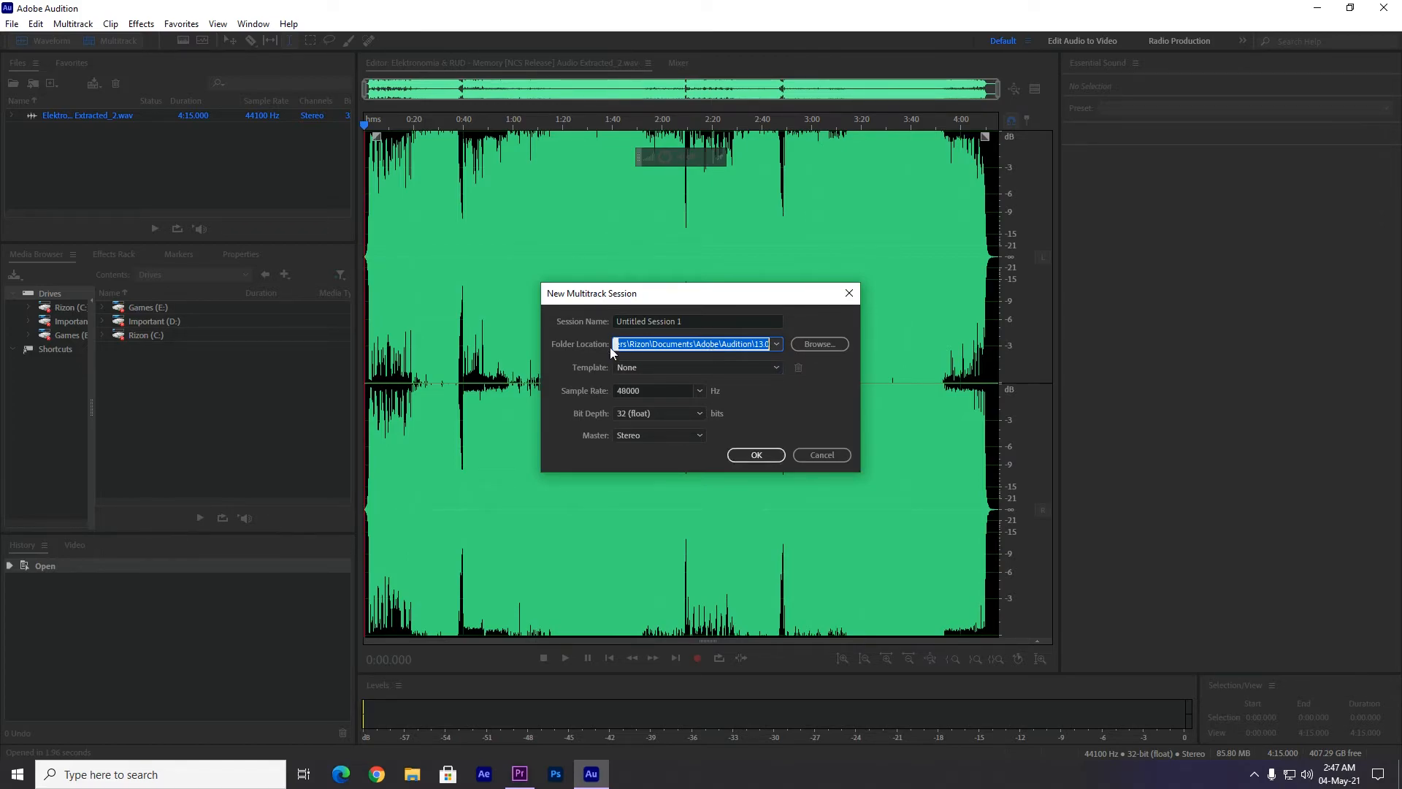
click(752, 456)
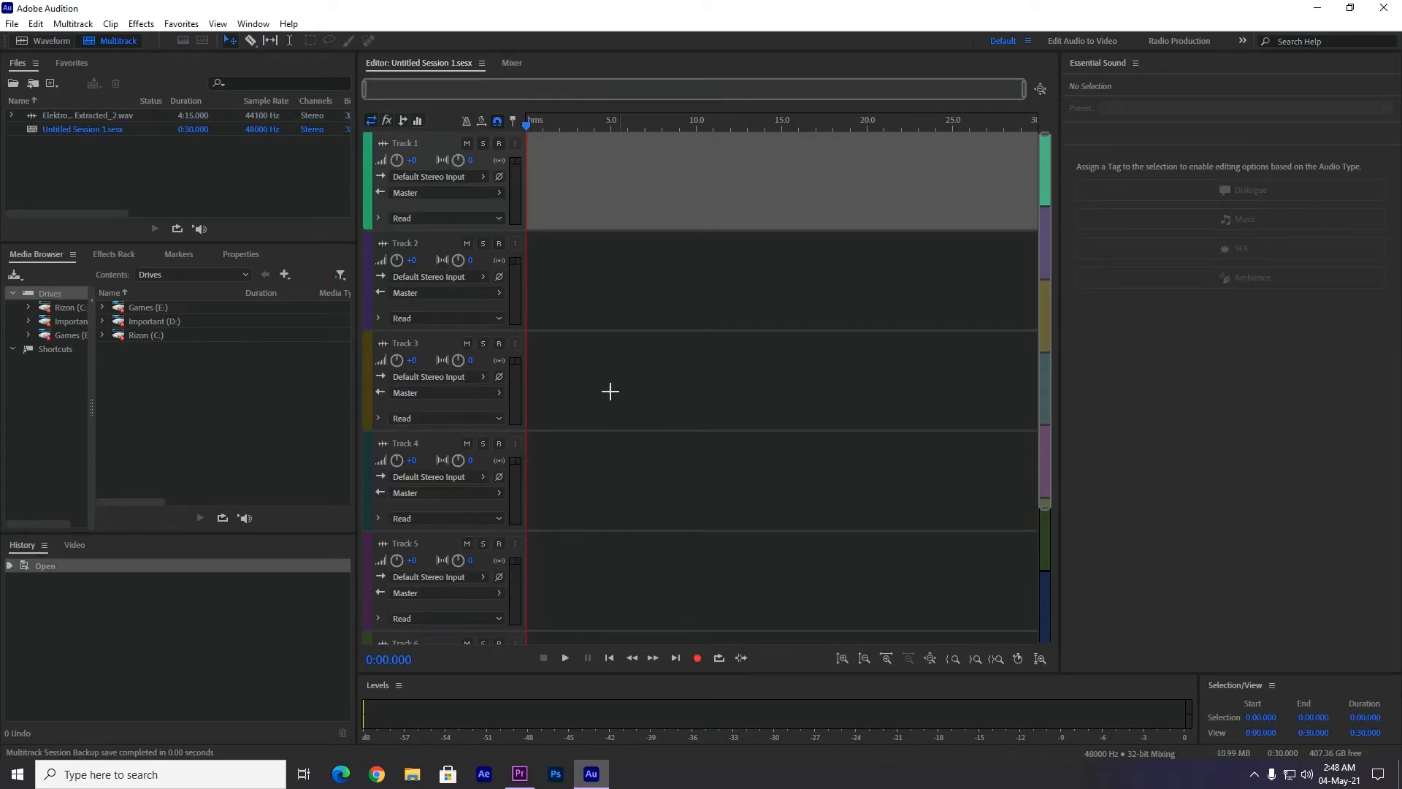
Add the extracted audio file to Track 1, accepting a copy conformed to the session's sample rate.
click(171, 189)
click(116, 119)
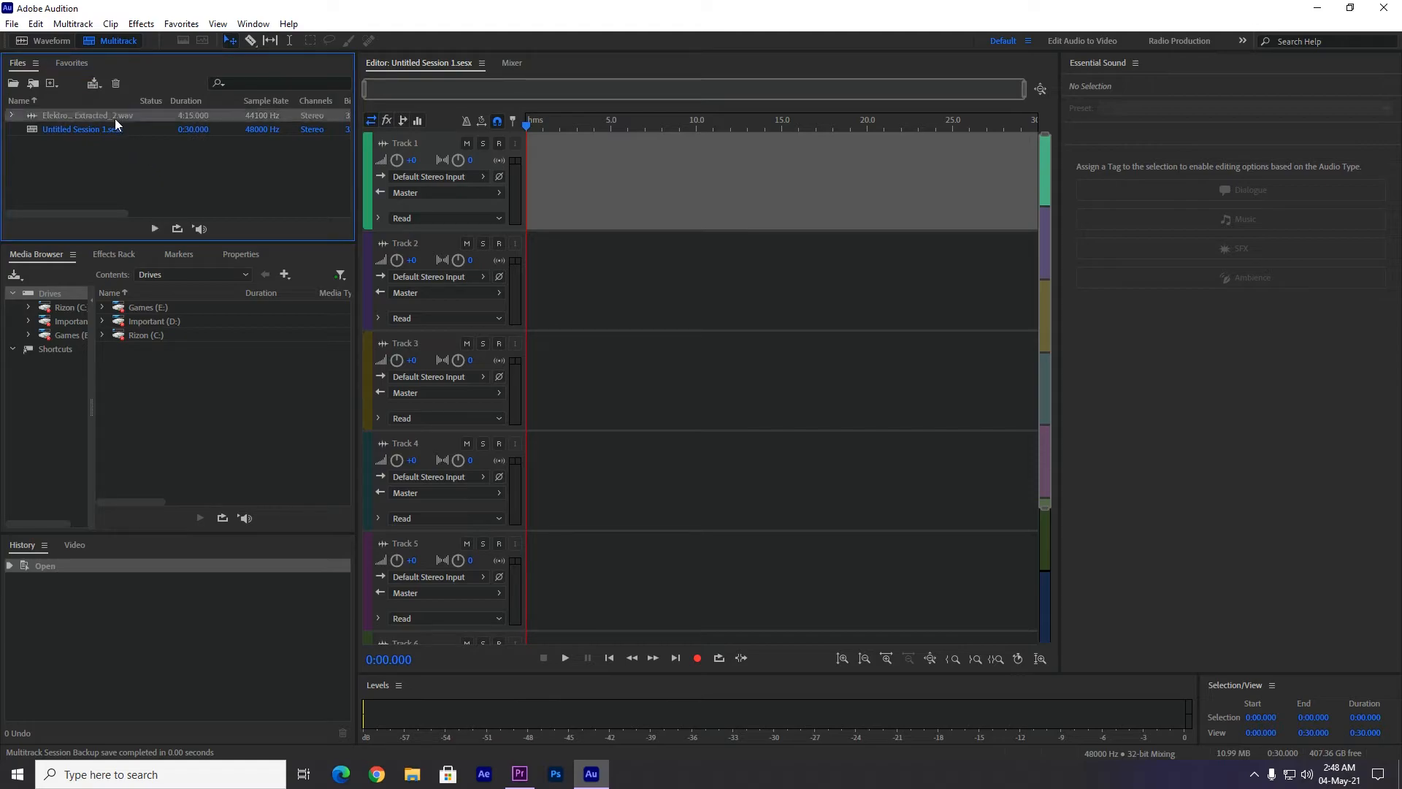
drag(112, 115, 668, 187)
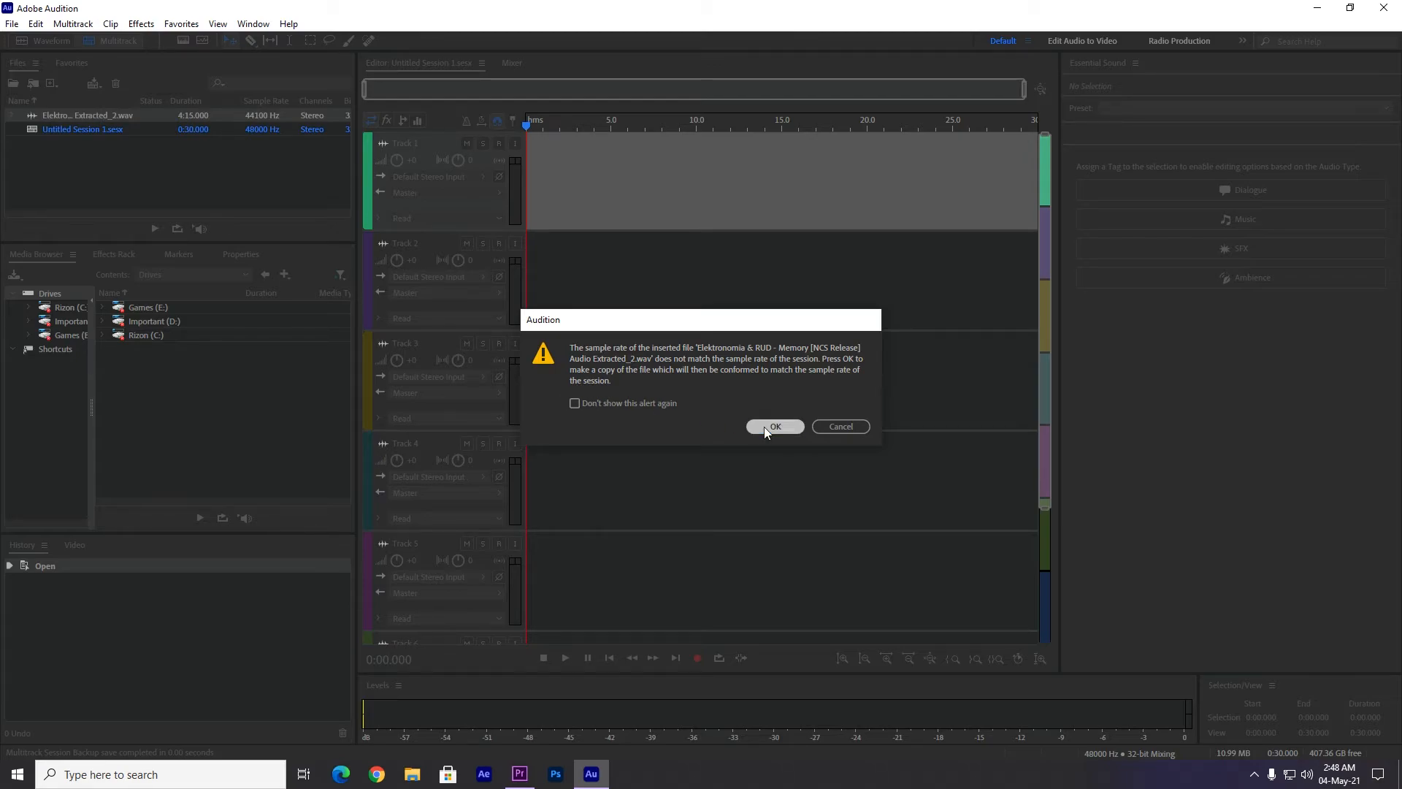
click(764, 427)
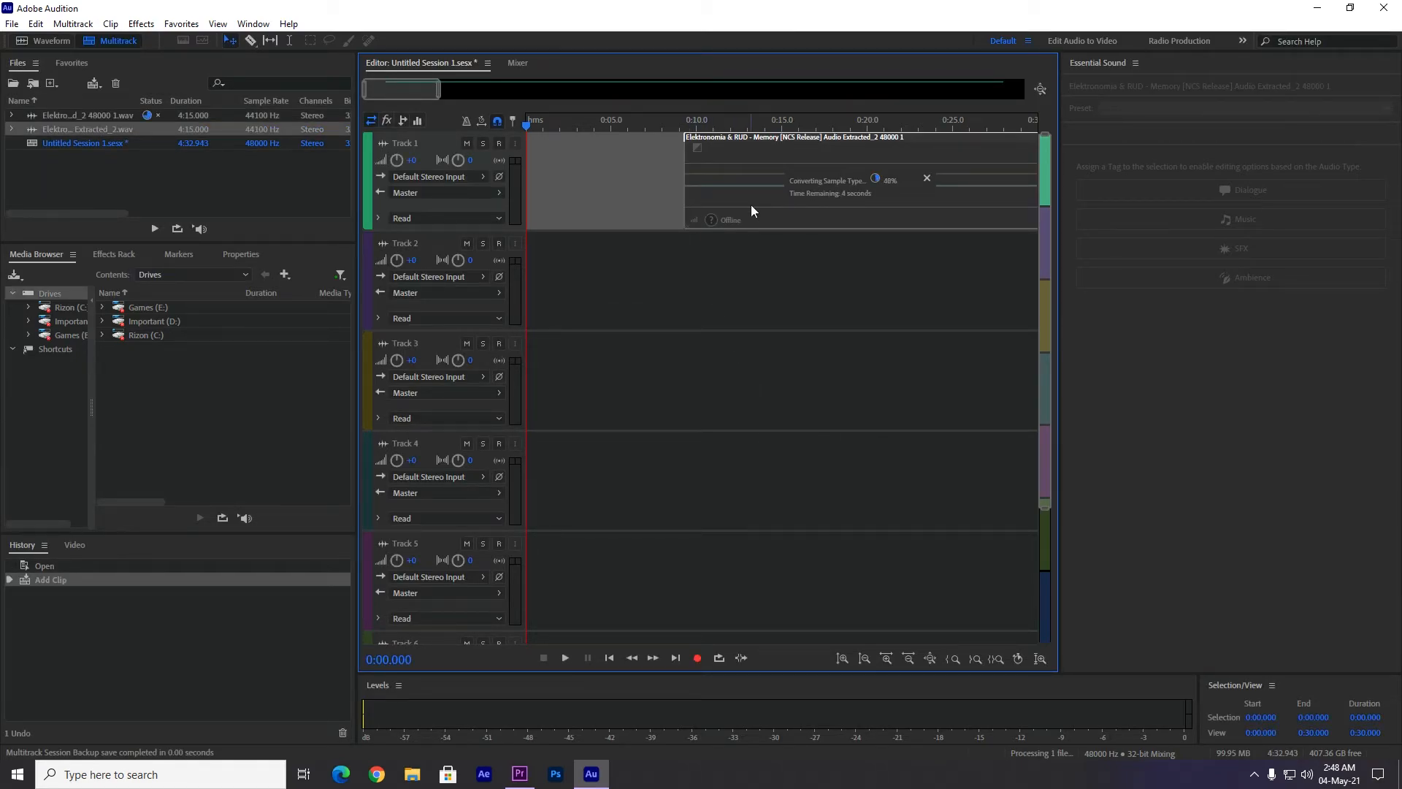
Ripple delete the gap before the clip on Track 1 so it starts at zero.
click(630, 198)
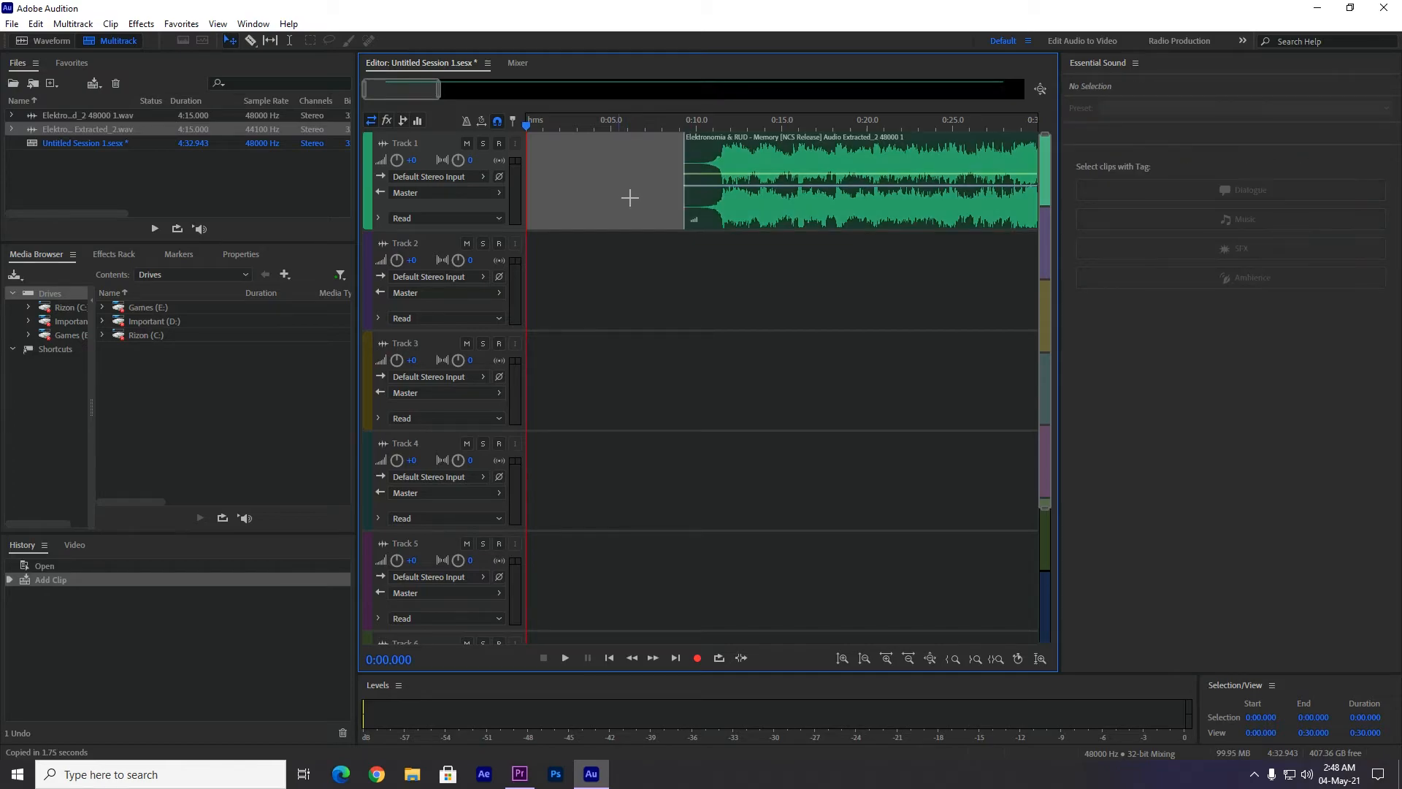
click(775, 206)
click(643, 187)
right_click(632, 176)
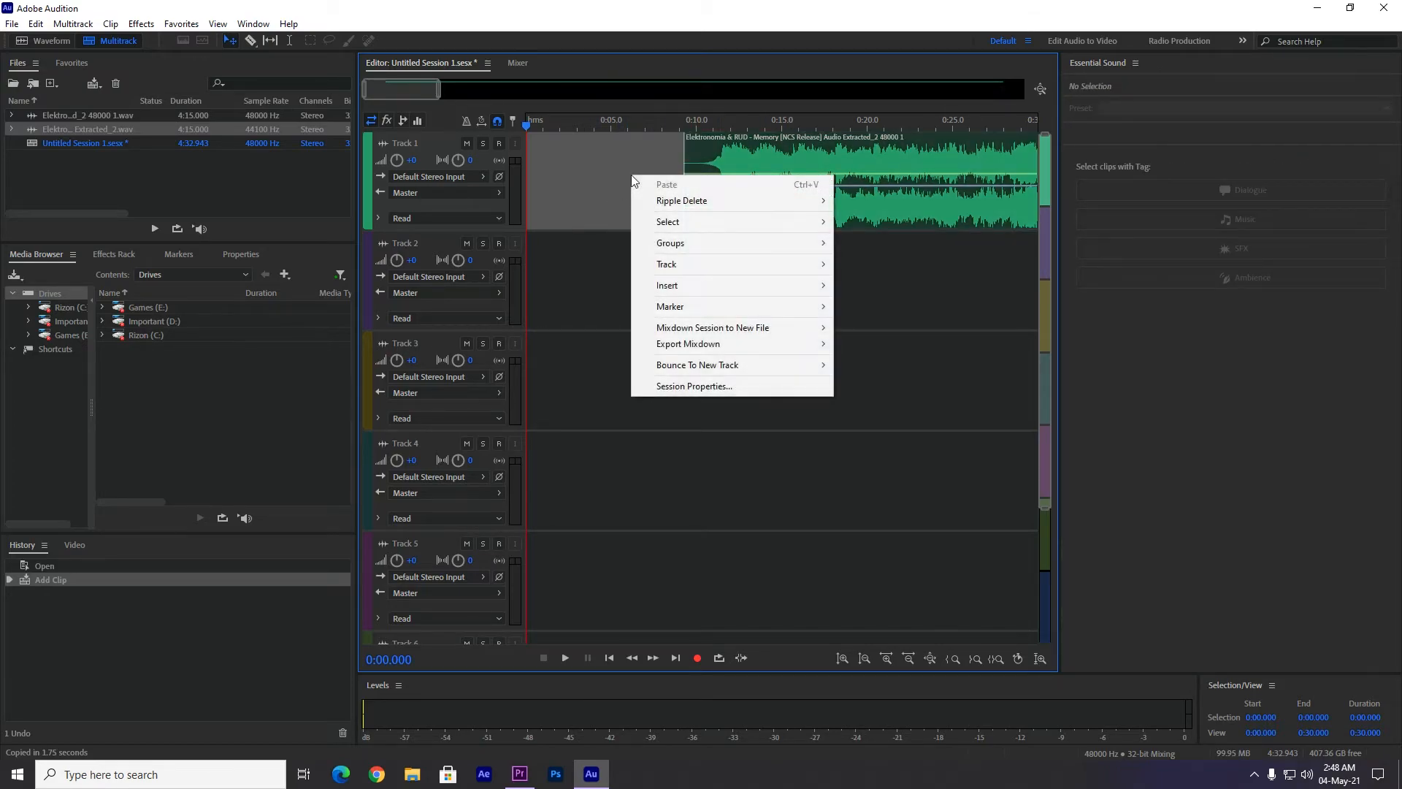
mouse_move(666, 209)
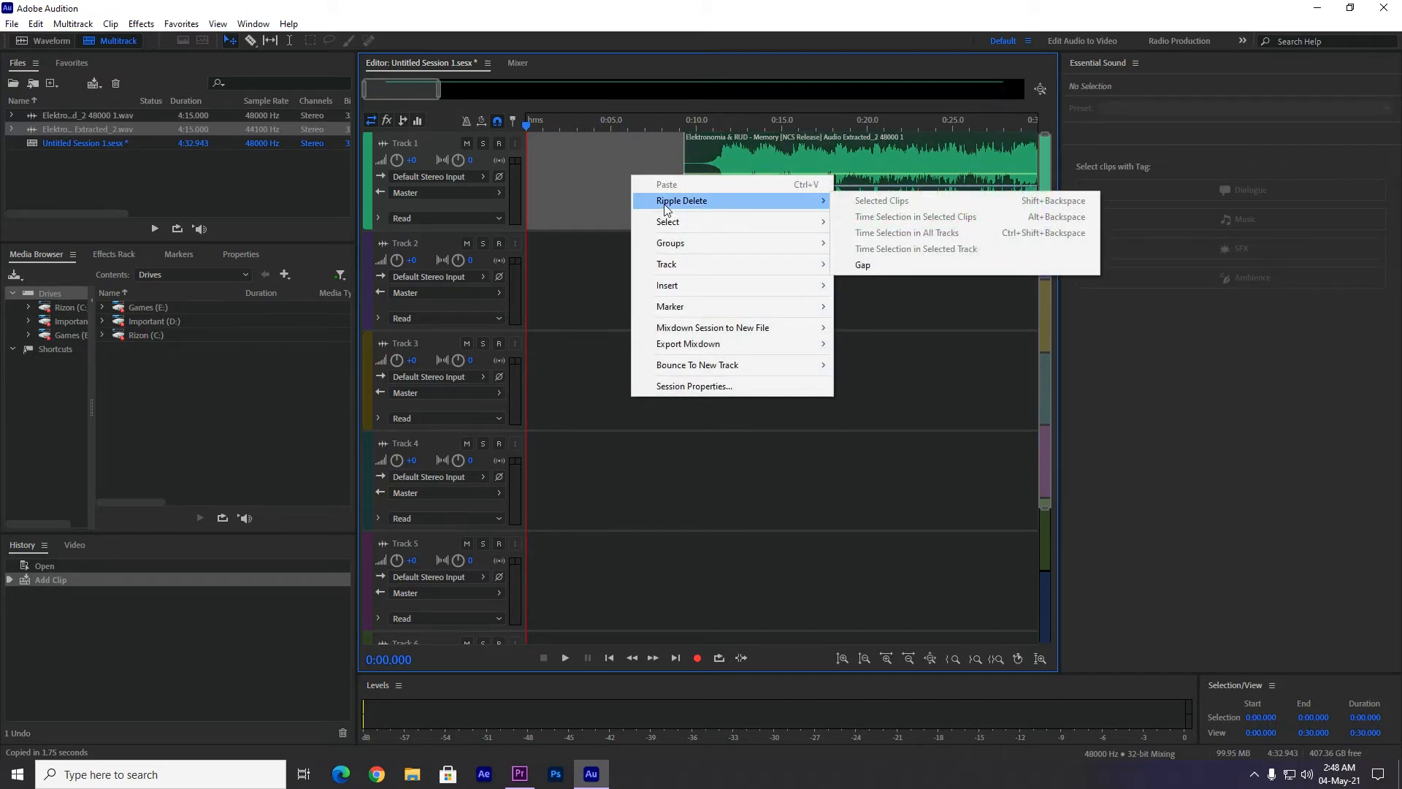
click(863, 265)
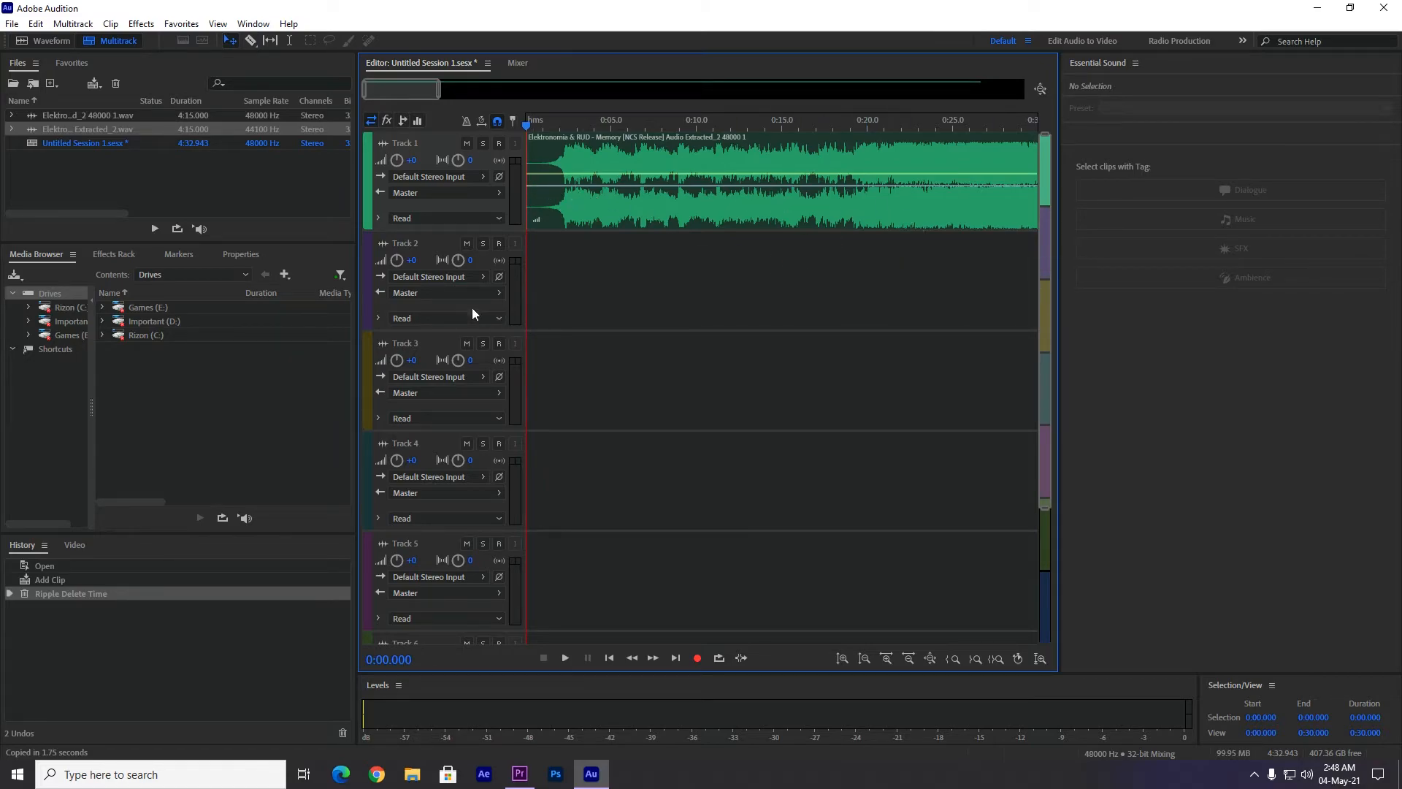
Widen the editor to fit the whole Track 1 clip and enable Remix in that clip's properties.
drag(1060, 358, 1303, 379)
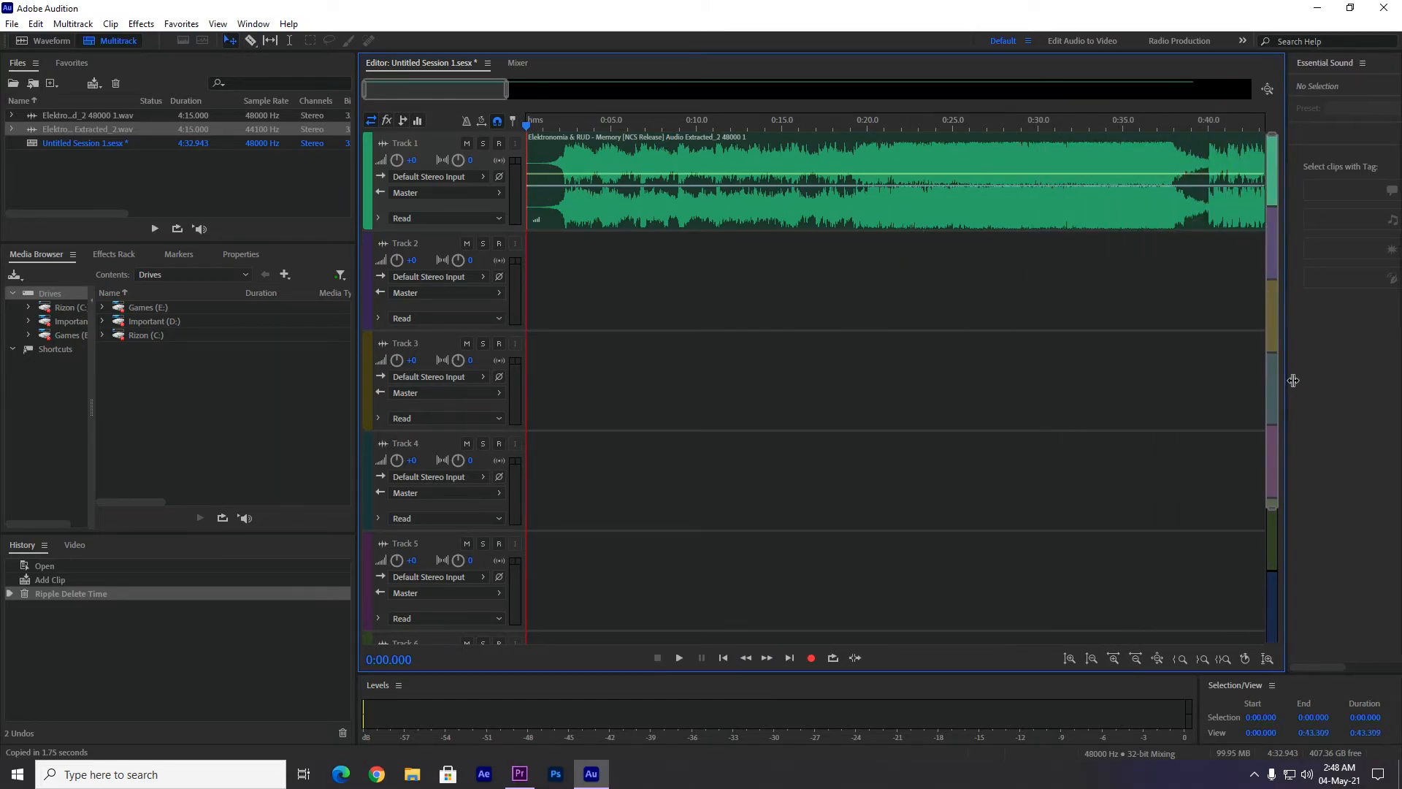
scroll(916, 120, down, 5)
drag(916, 120, 1252, 146)
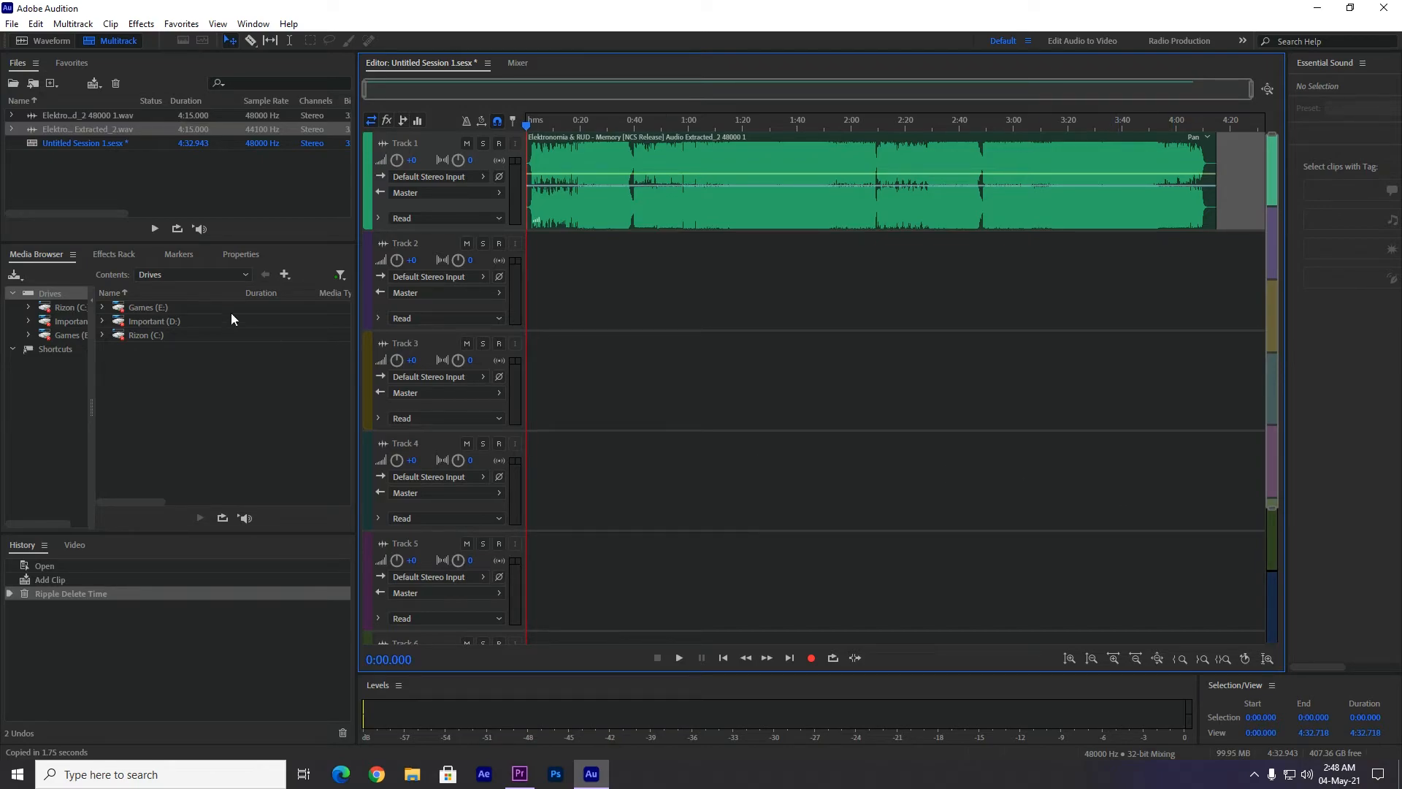
click(669, 206)
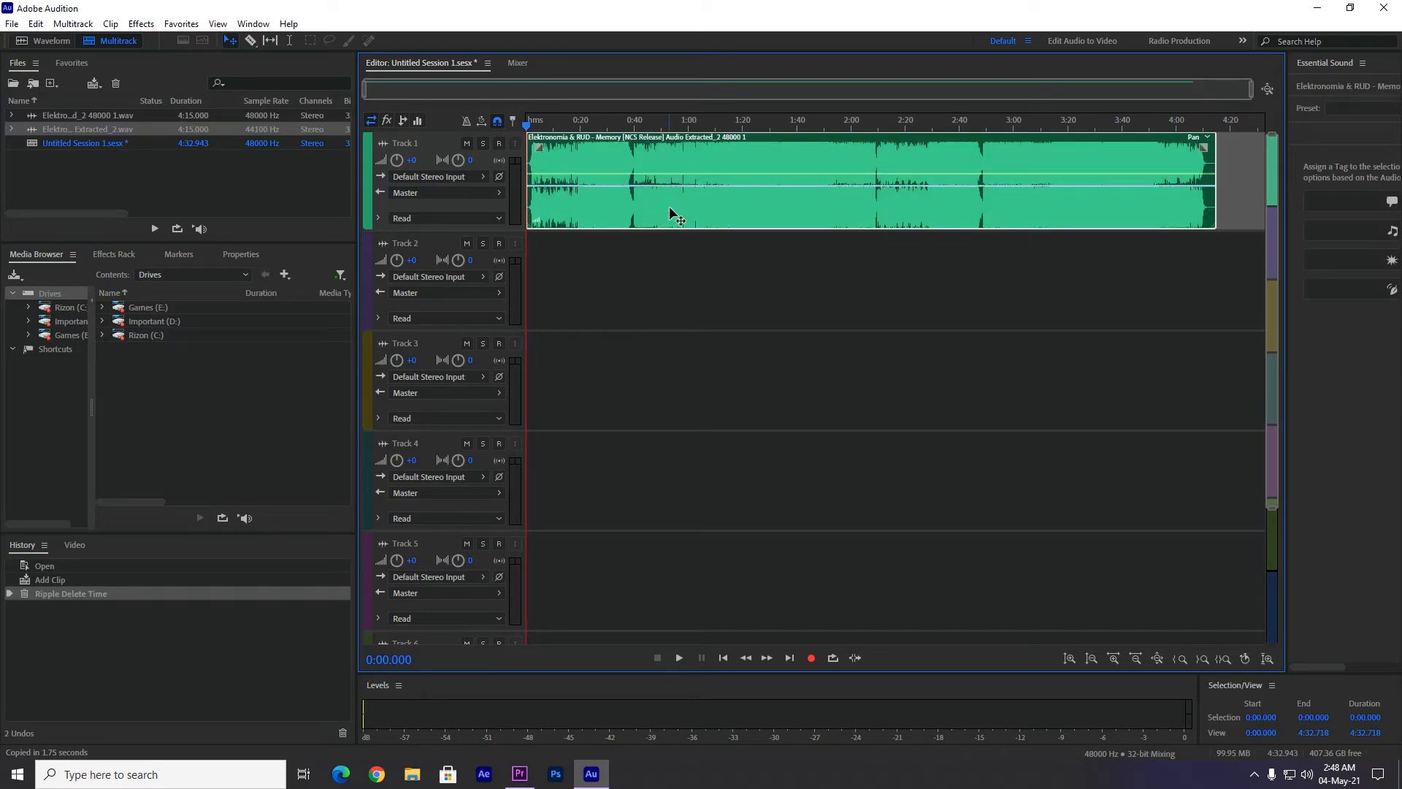
click(238, 255)
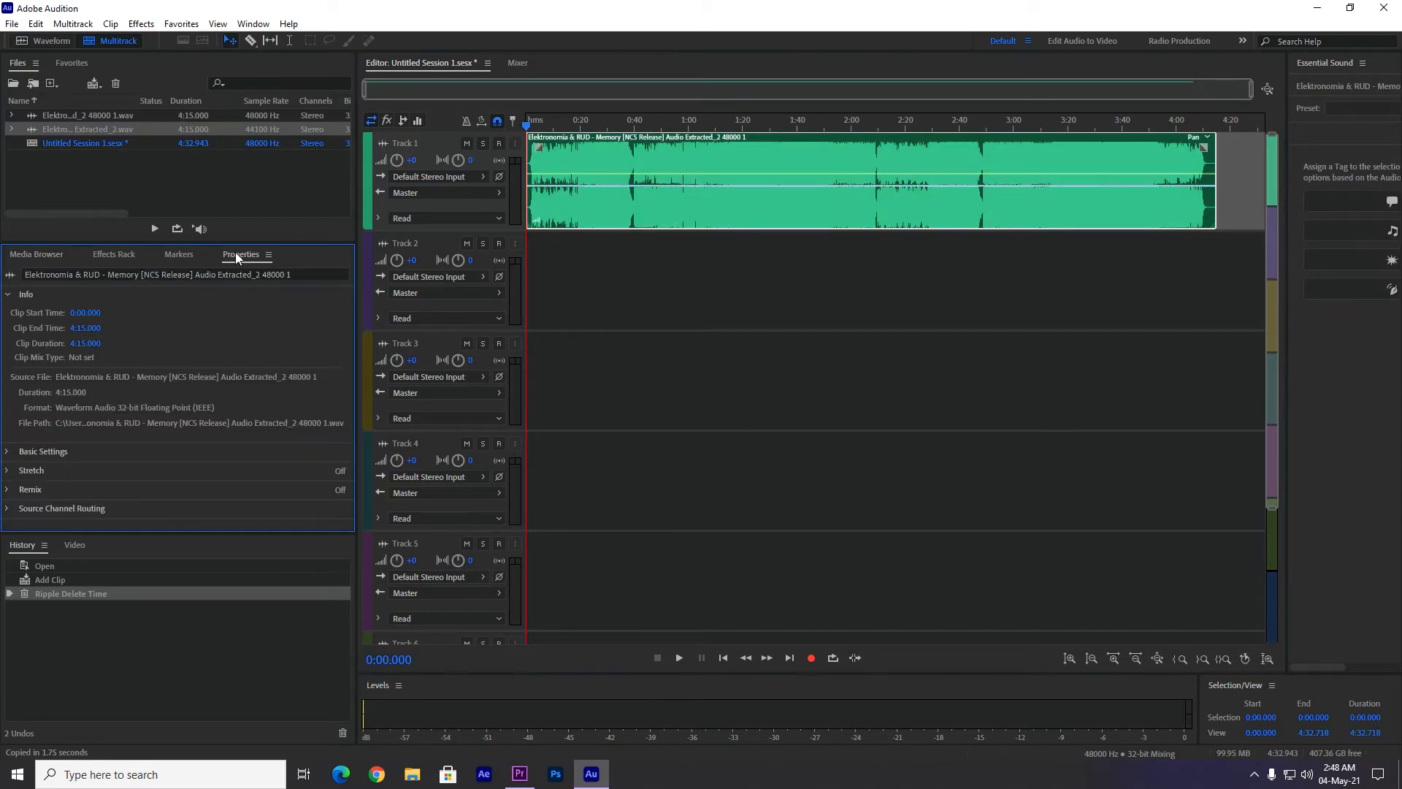
click(17, 492)
click(60, 374)
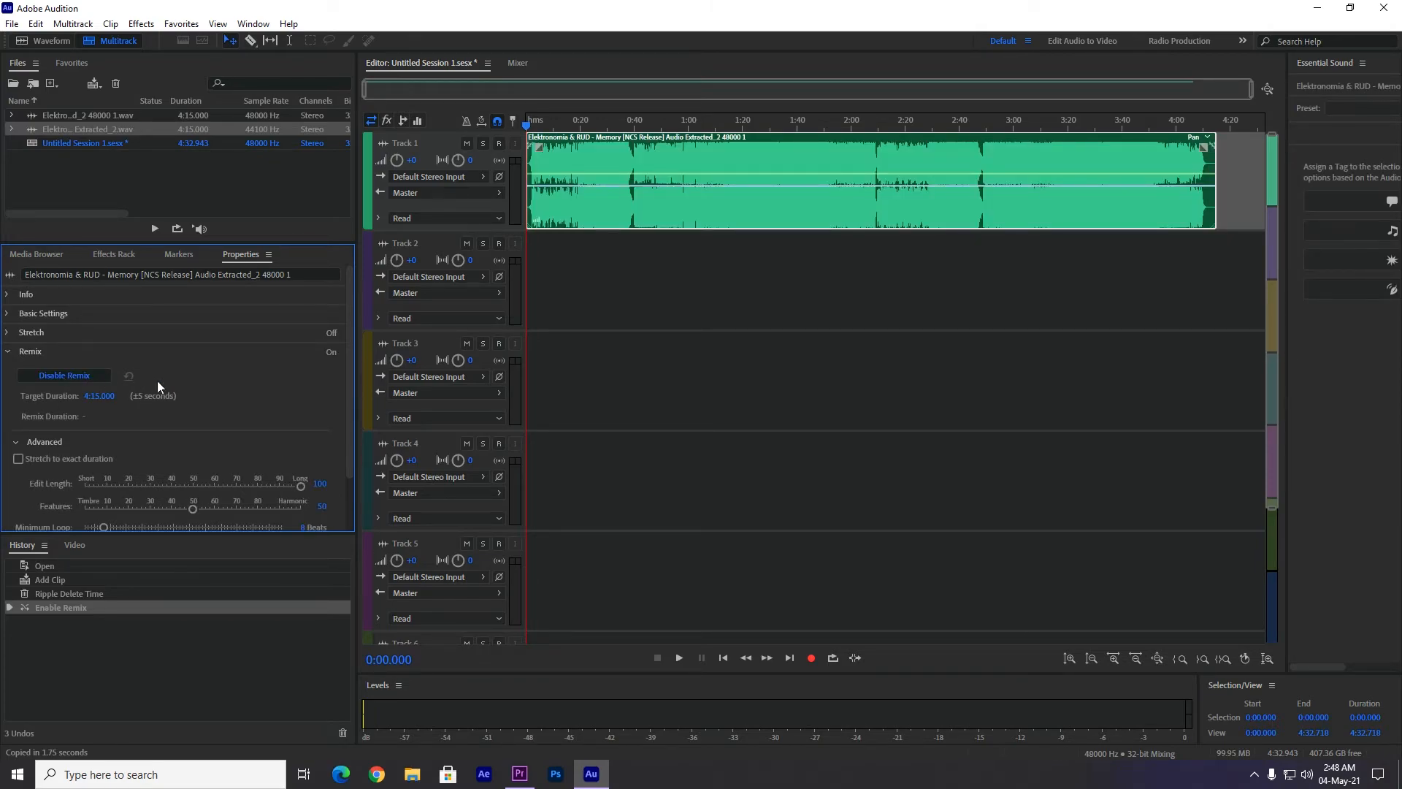
Set the clip's Remix target duration to 1:57.
click(100, 402)
key(BackSpace)
text(1:57)
key(Return)
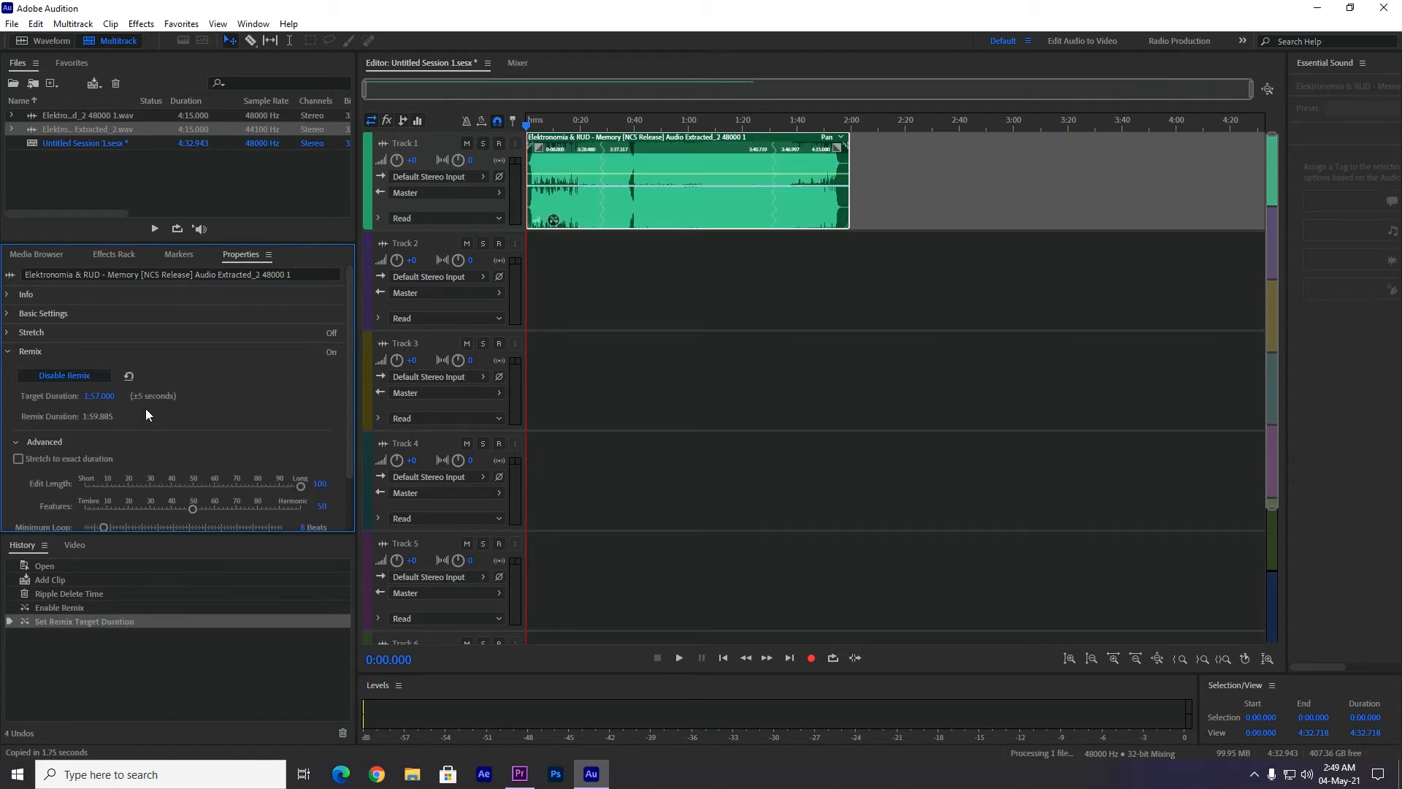
Play the remixed clip from its start and around its remix transitions to check the joins, pausing playback at the end.
mouse_move(548, 127)
mouse_down()
mouse_move(632, 128)
mouse_move(529, 127)
mouse_up()
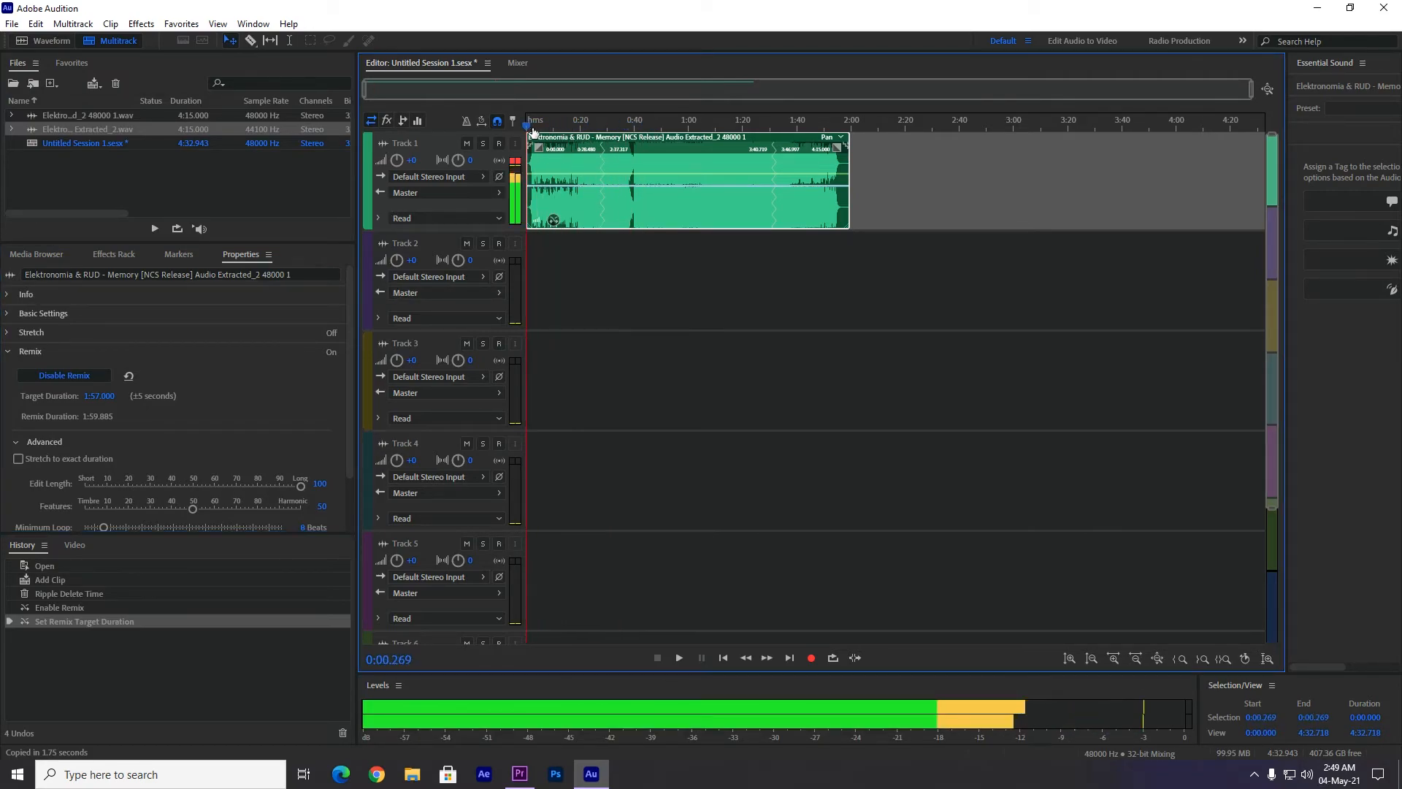
key(space)
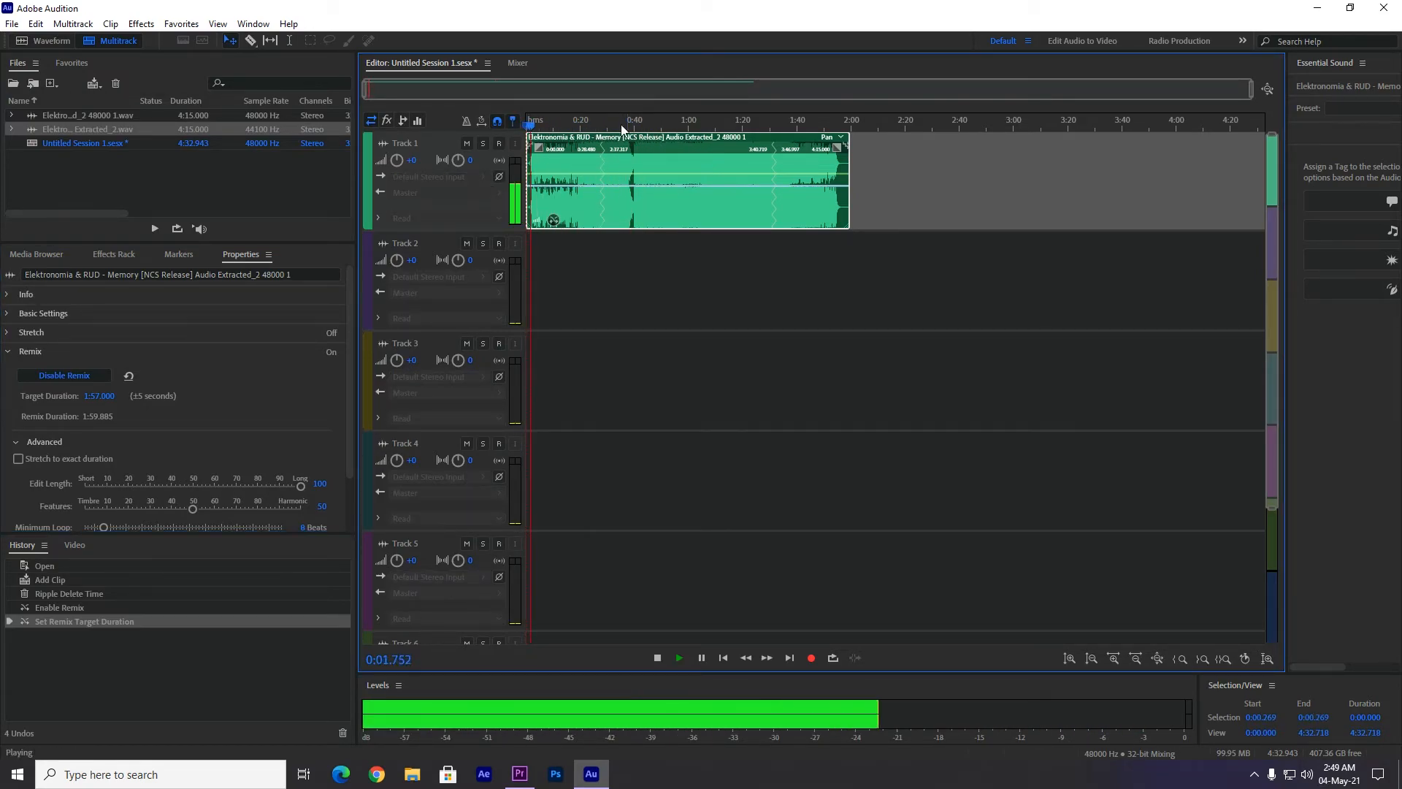
click(594, 126)
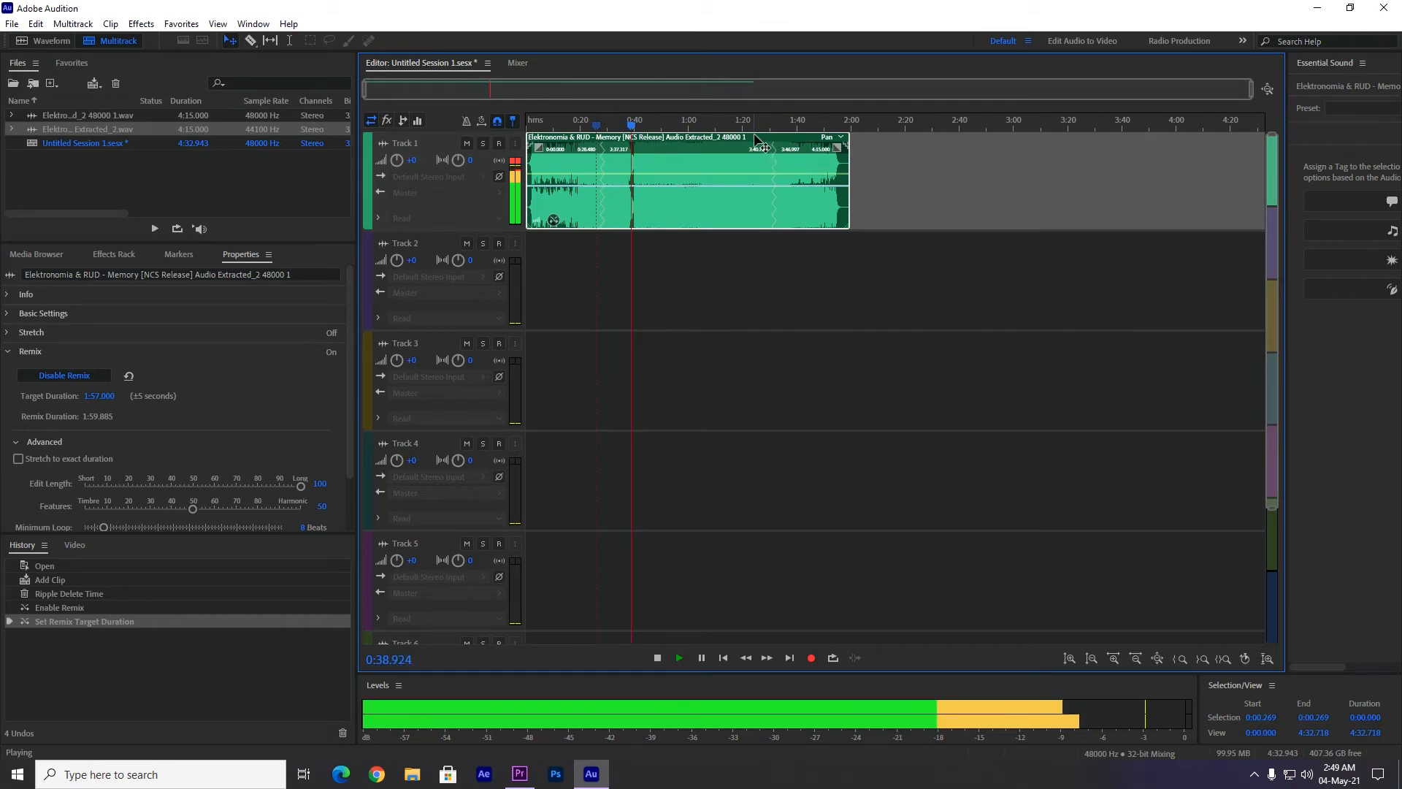
drag(637, 125, 764, 126)
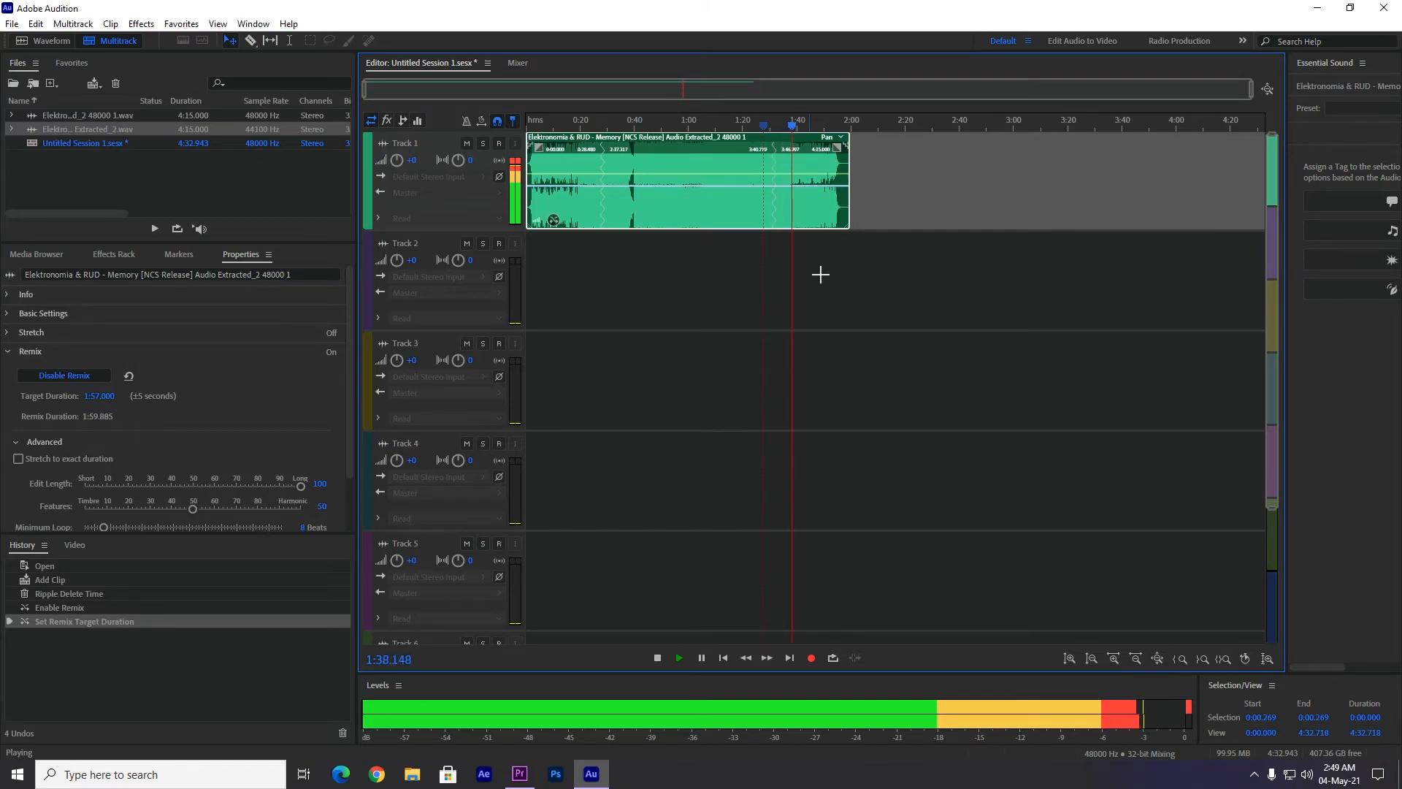
drag(798, 127, 728, 125)
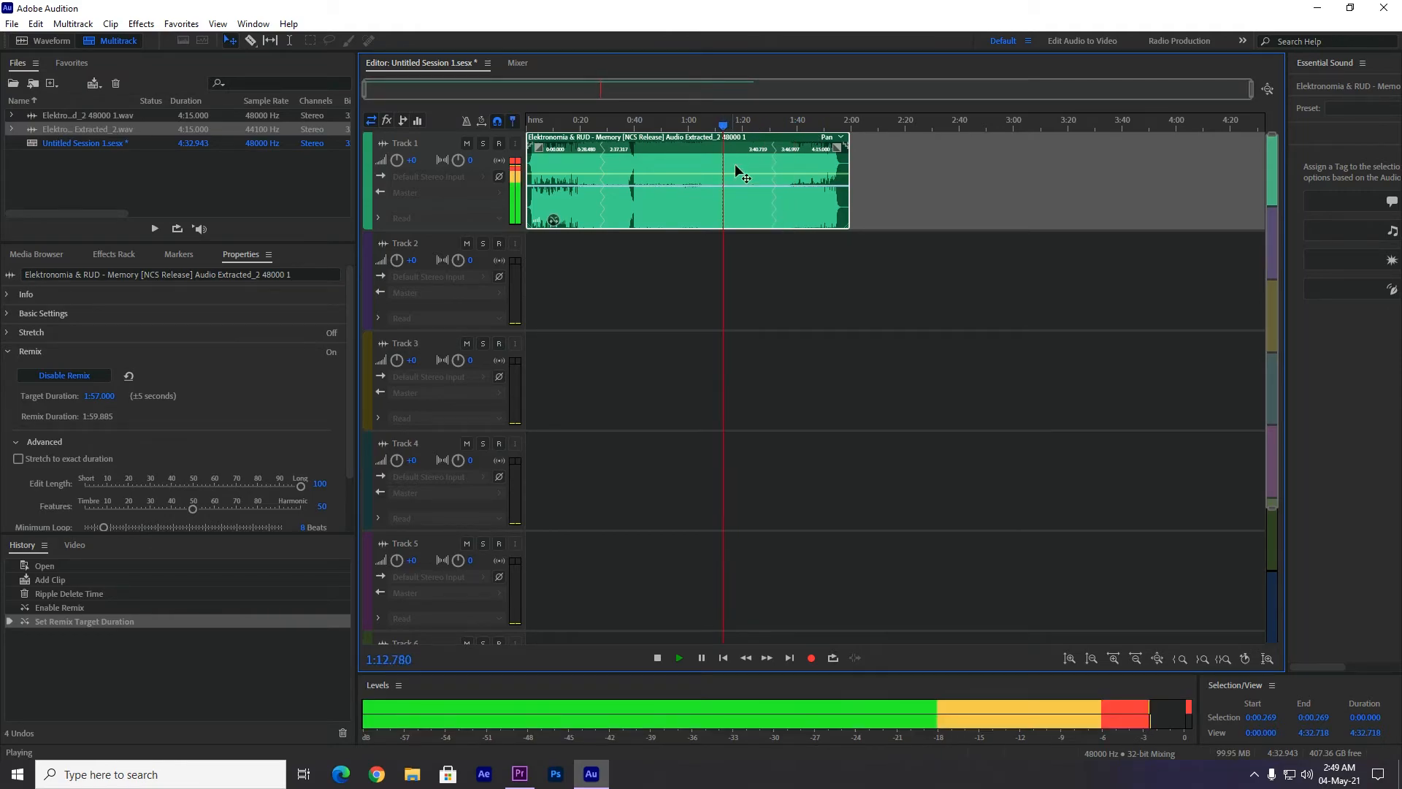
click(702, 659)
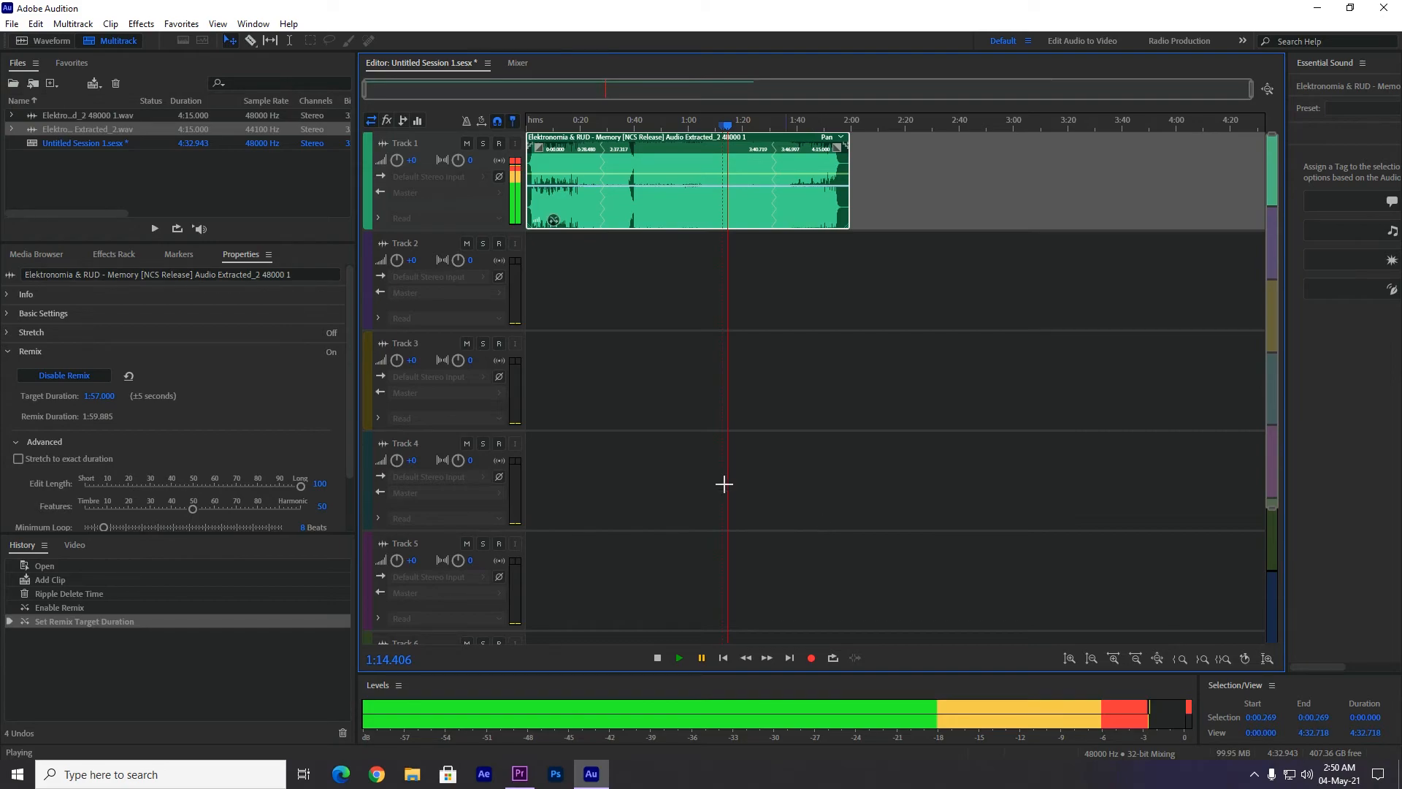
Export the selected clip as a multitrack mixdown in Wave PCM format, named Untitled Session 1_mixdown.wav, to the Documents folder.
click(11, 23)
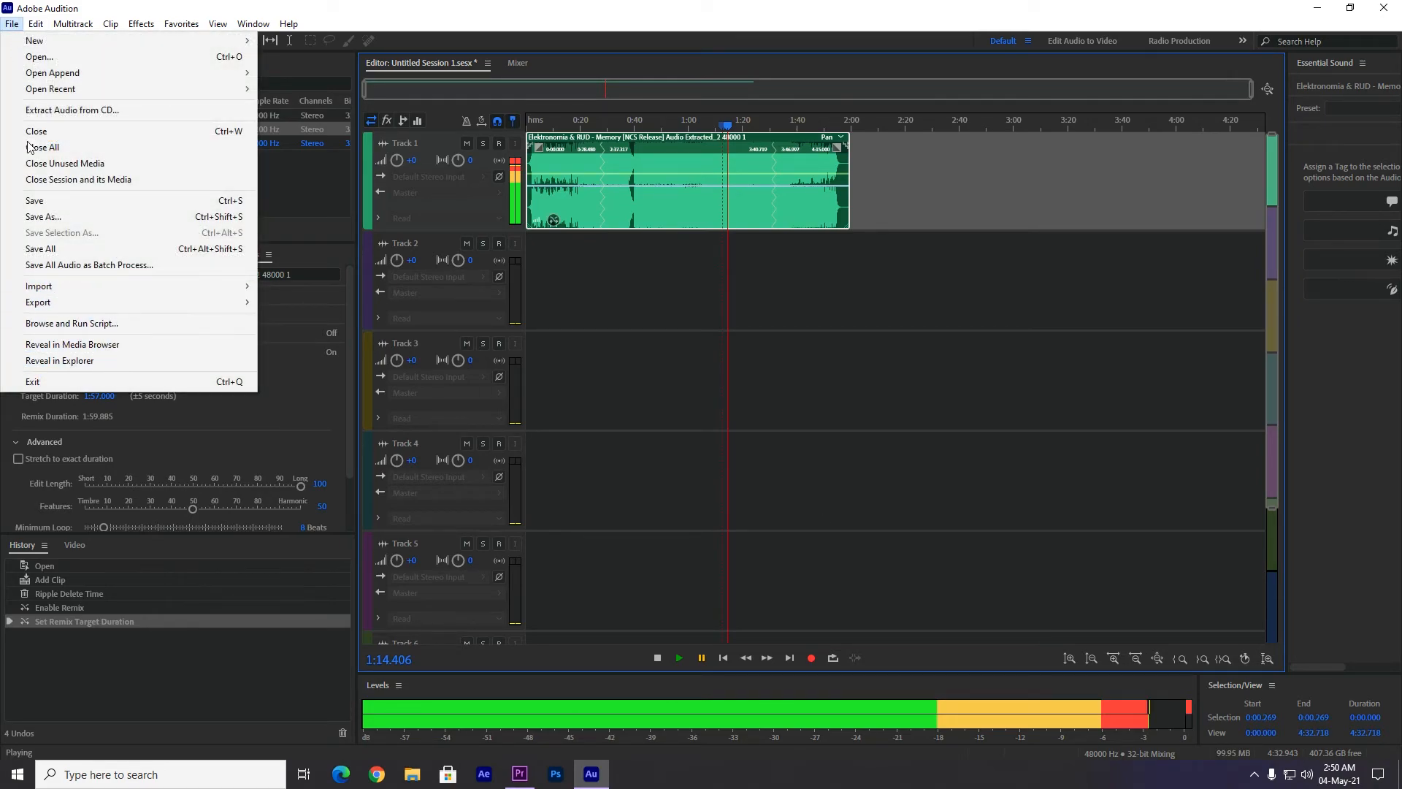
mouse_move(140, 306)
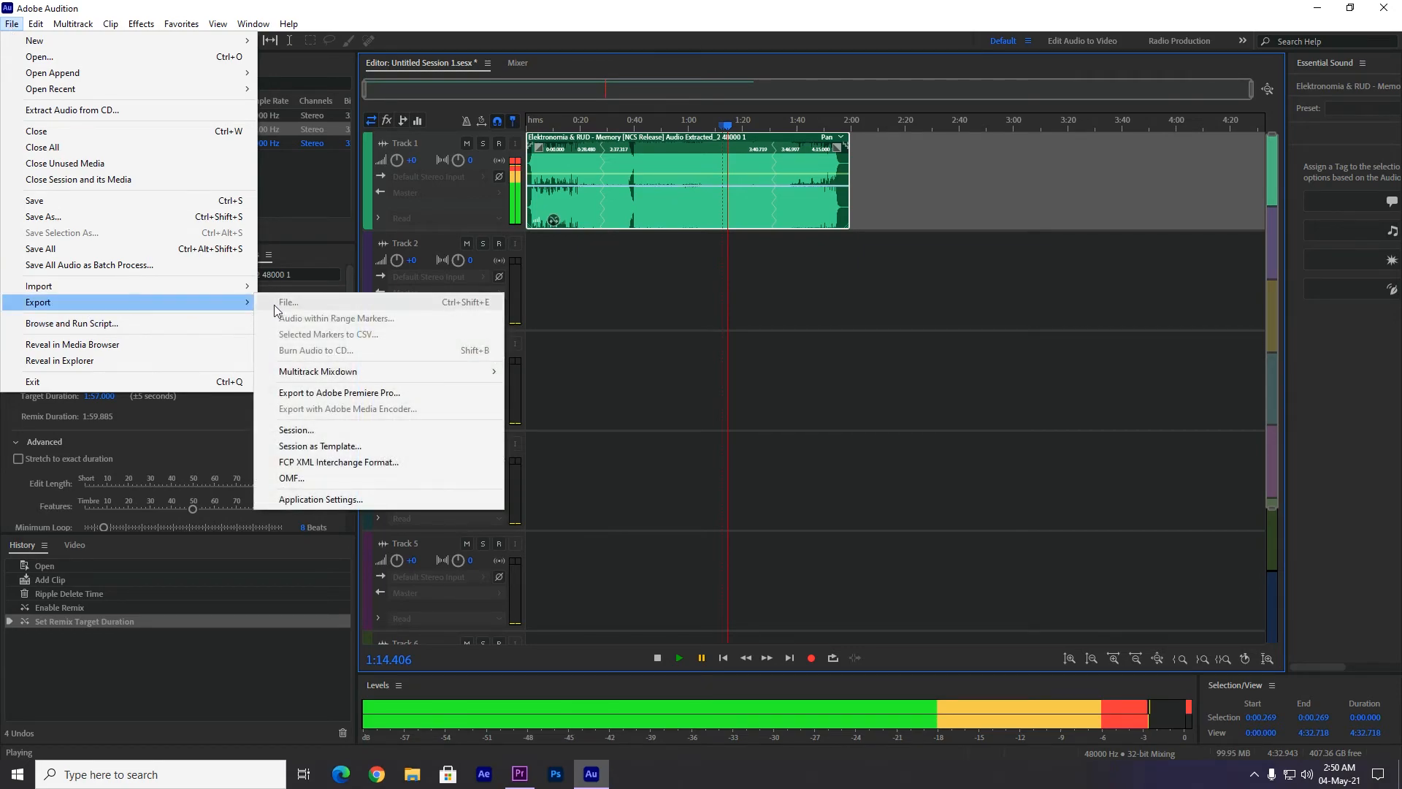
mouse_move(303, 375)
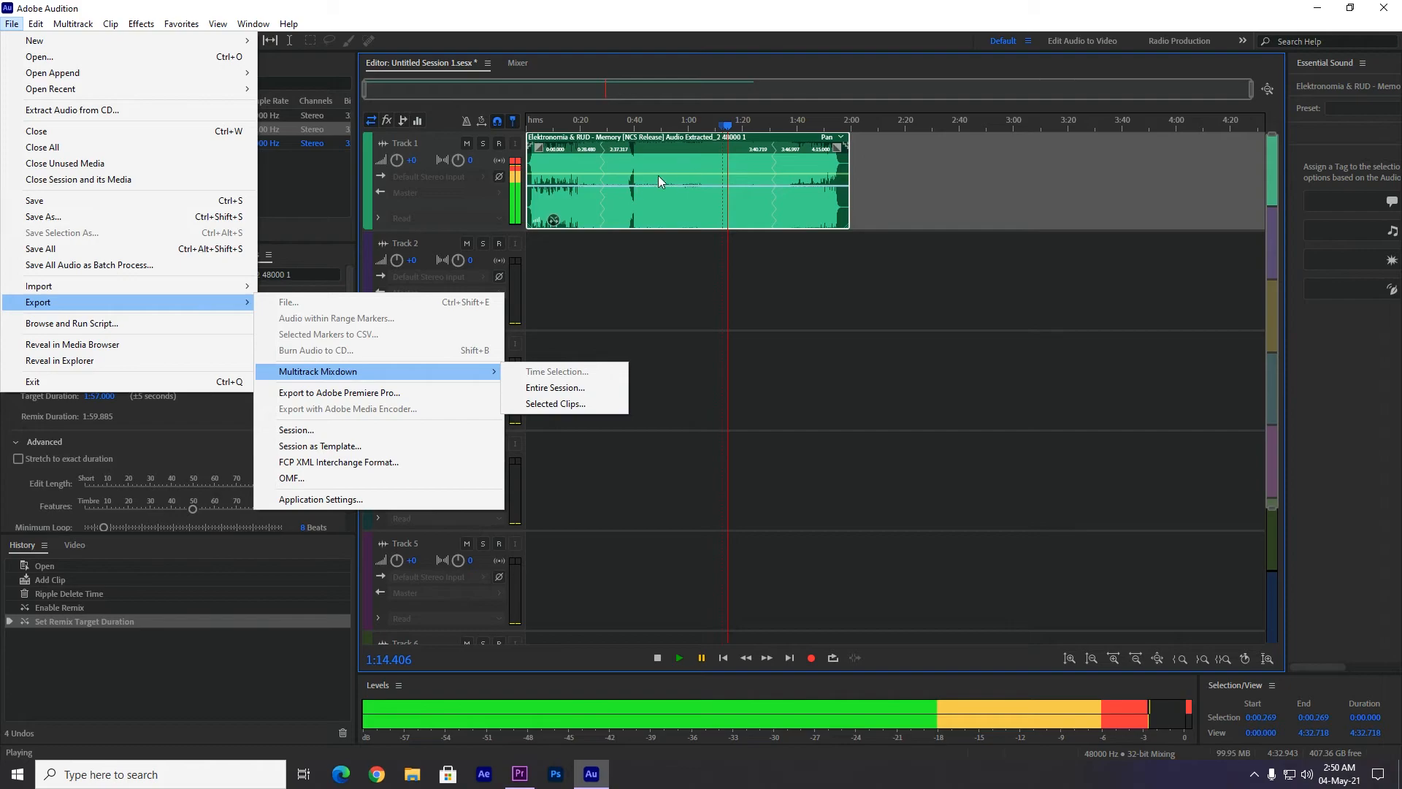
click(589, 405)
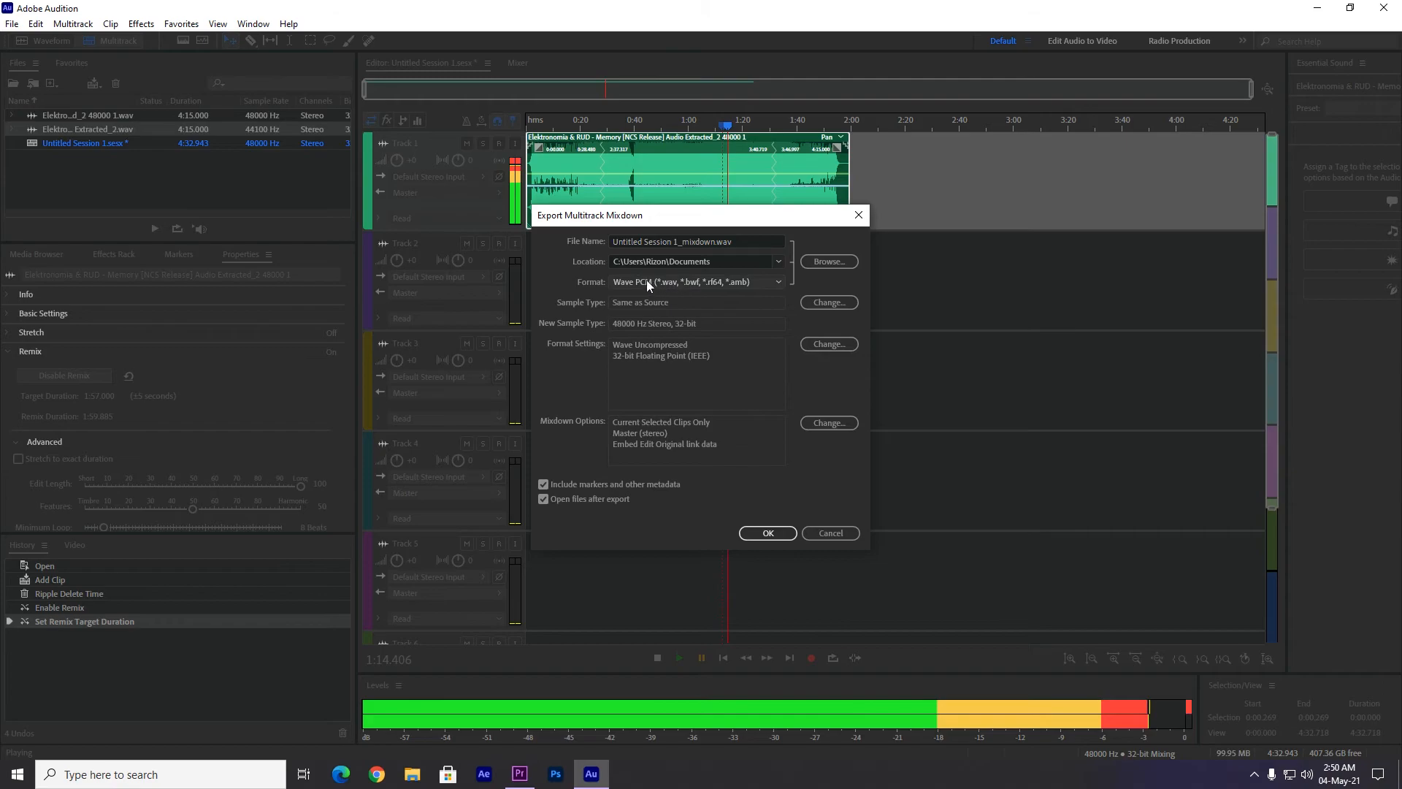
click(694, 285)
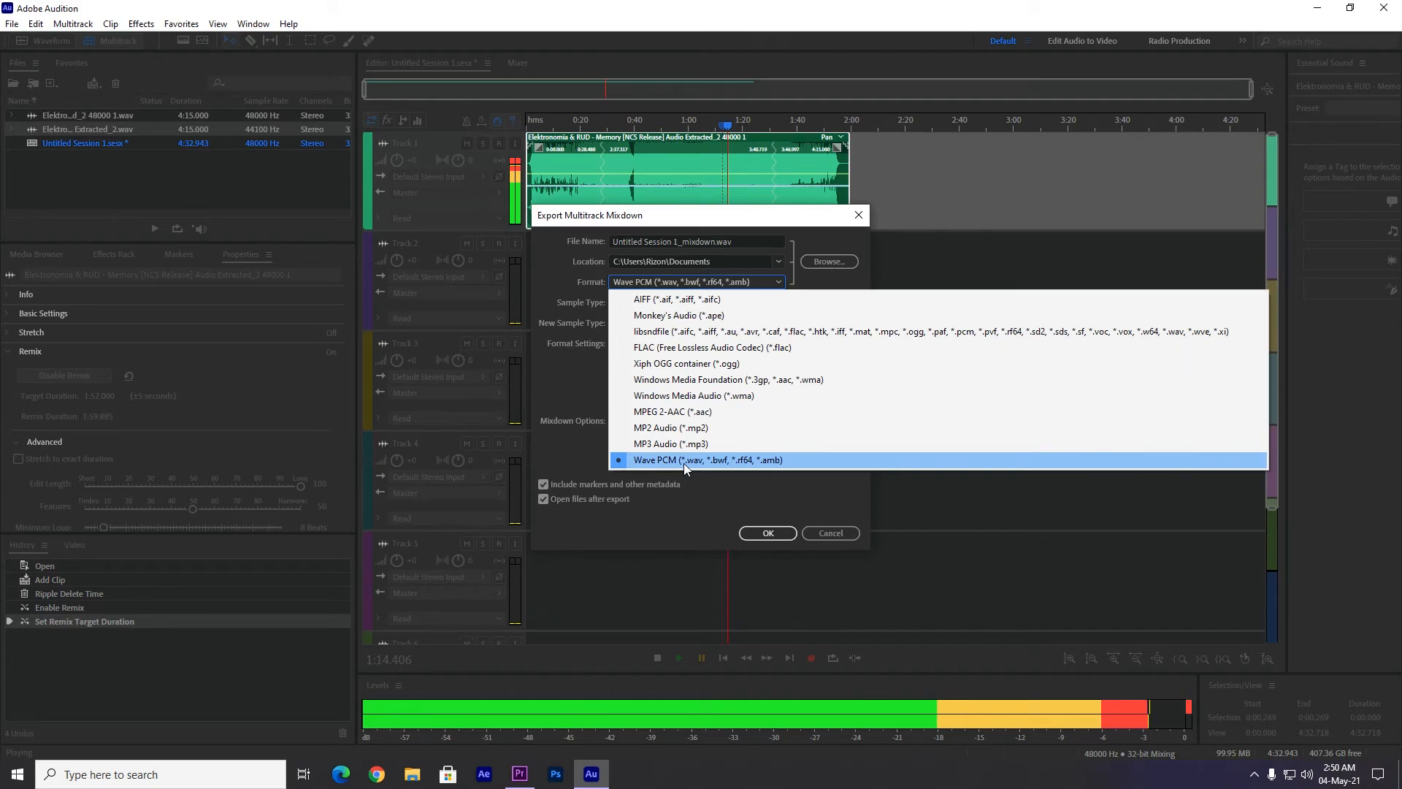
click(682, 460)
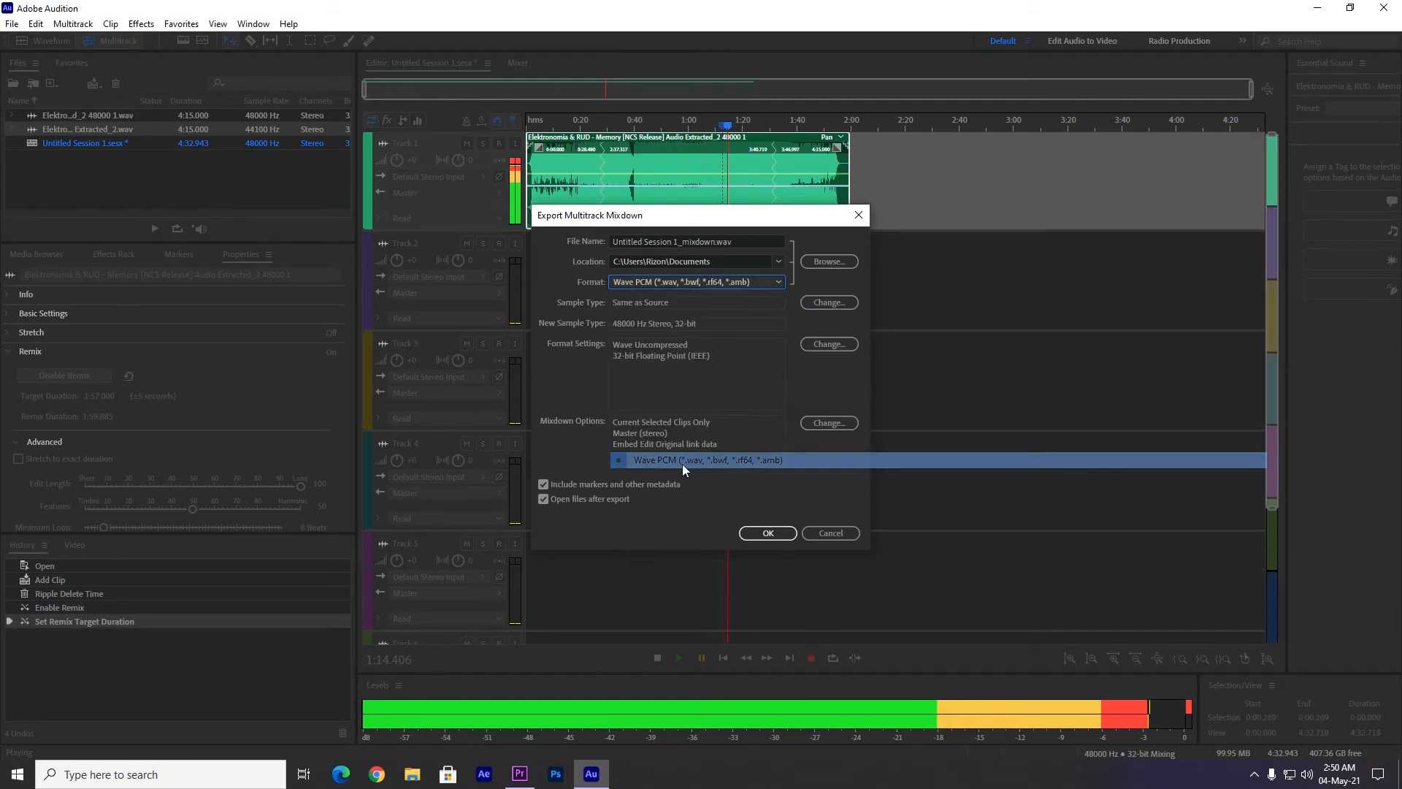
click(767, 534)
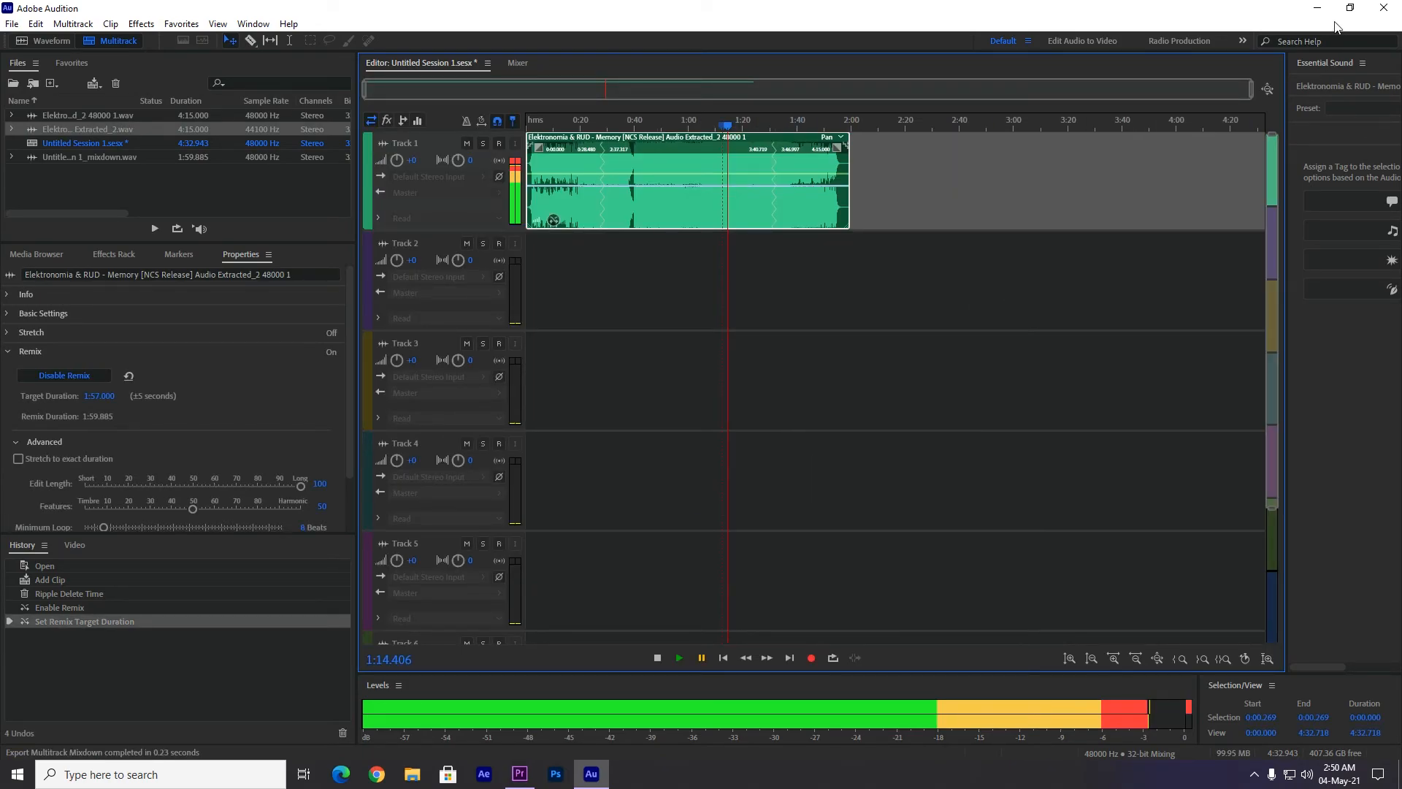
Switch to Premiere Pro and delete the full-length extracted audio clip from track A1.
click(1318, 8)
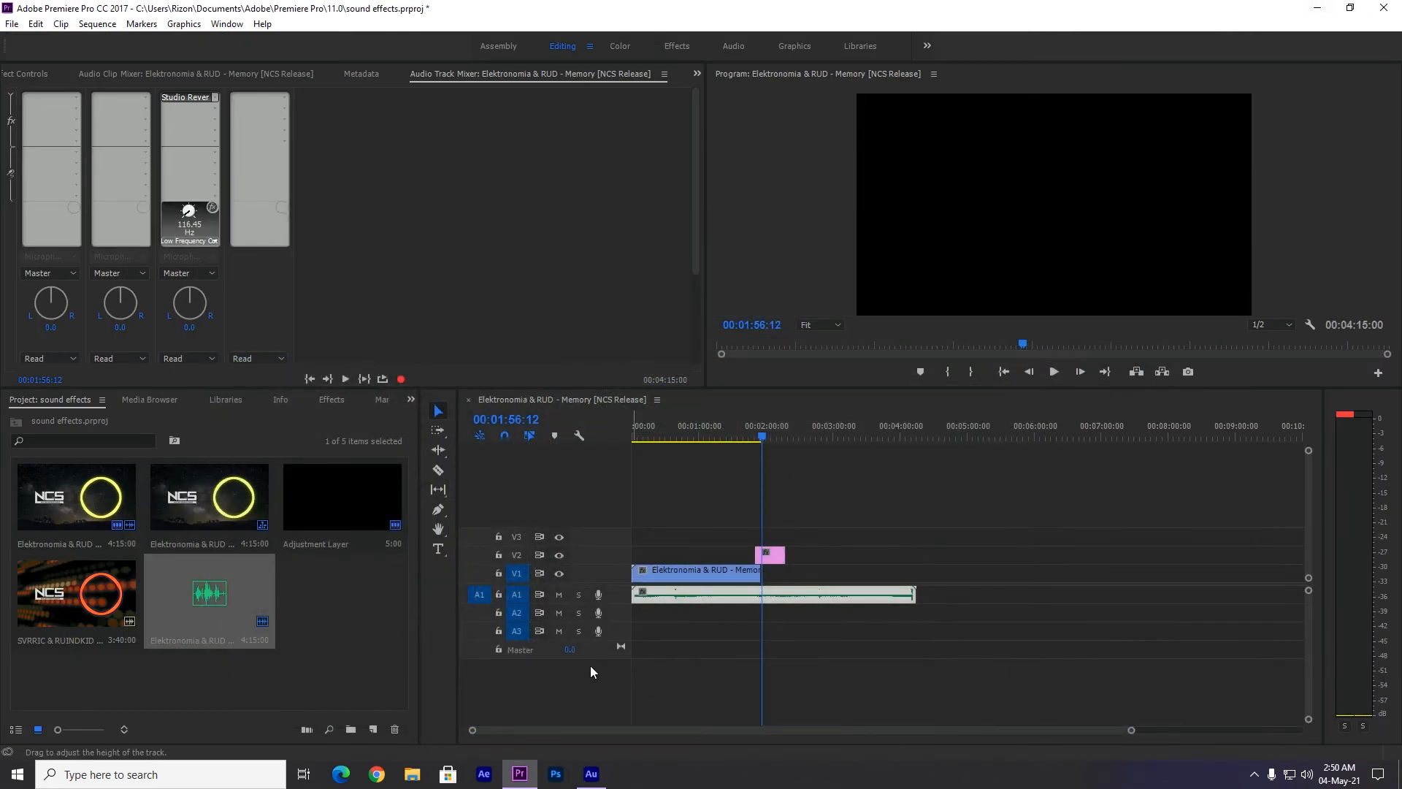
click(875, 595)
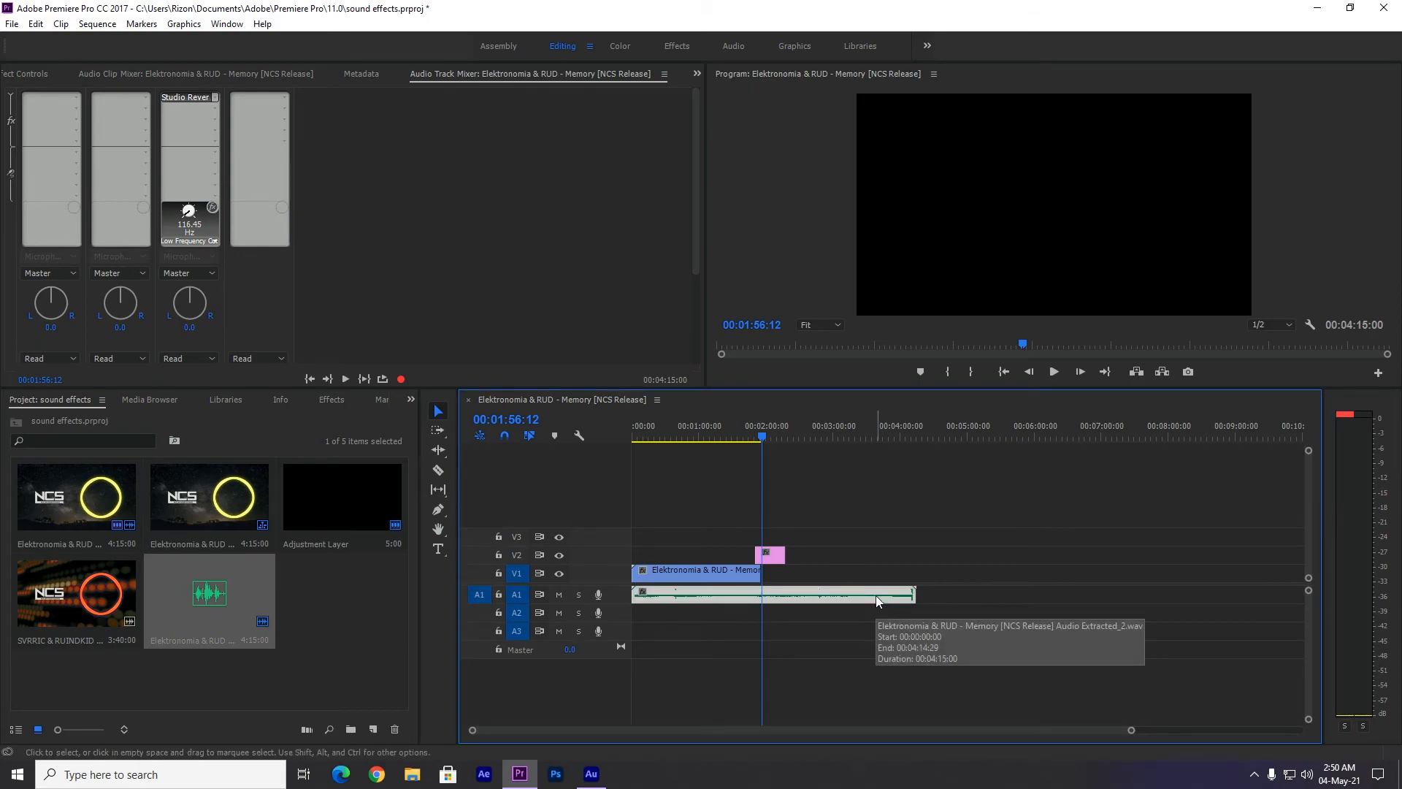
key(Delete)
Import Untitled Session 1_mixdown.wav from the Documents folder into the project.
right_click(308, 613)
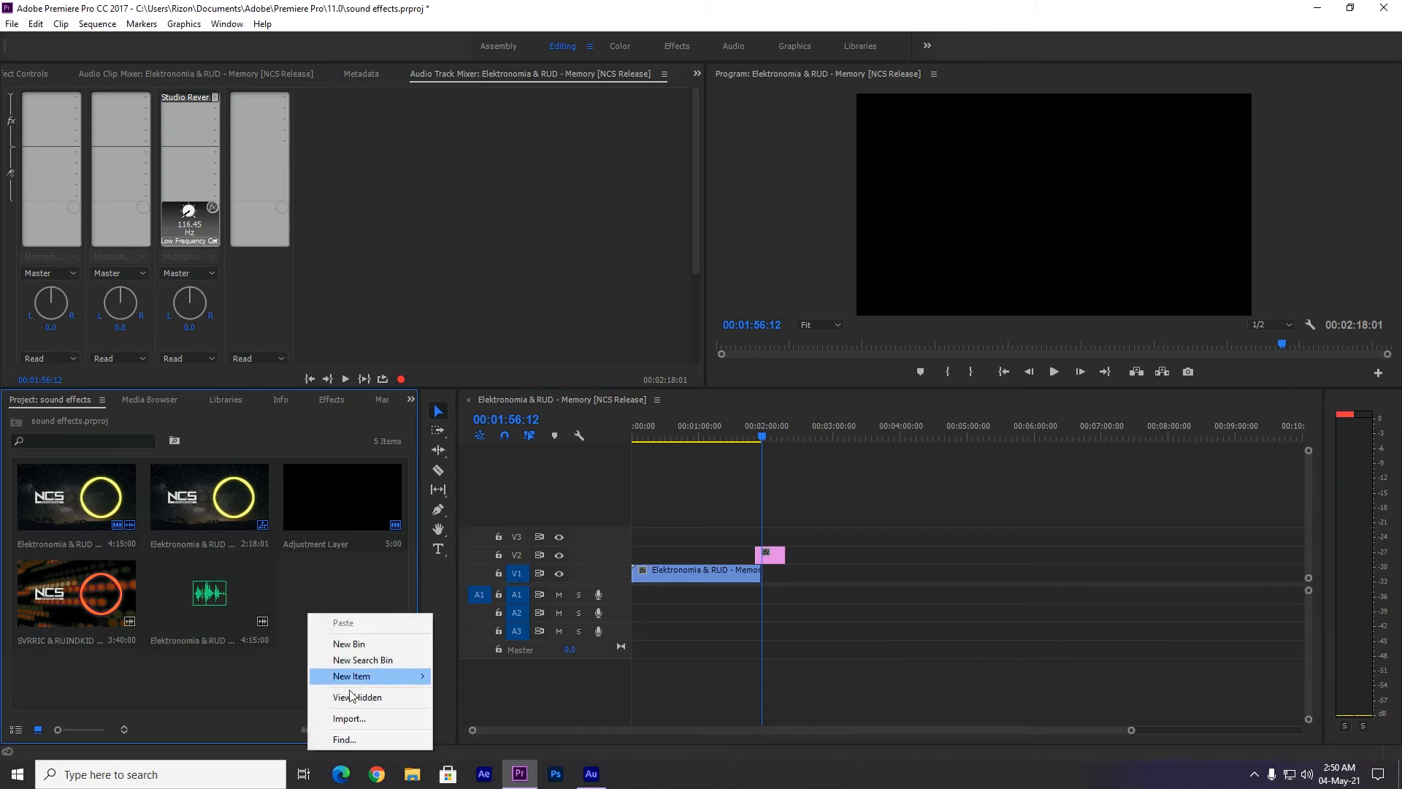
click(350, 719)
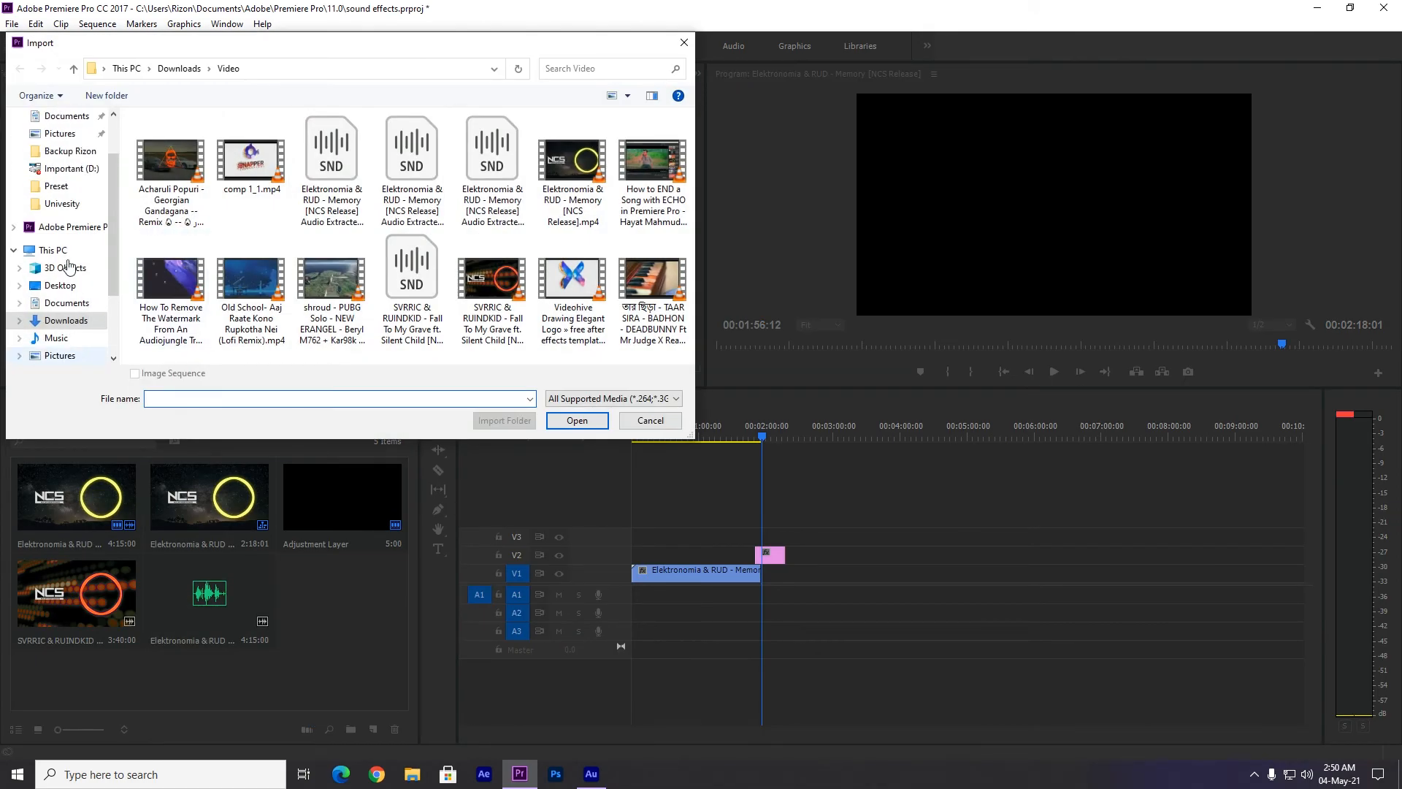
scroll(68, 270, up, 2)
click(66, 180)
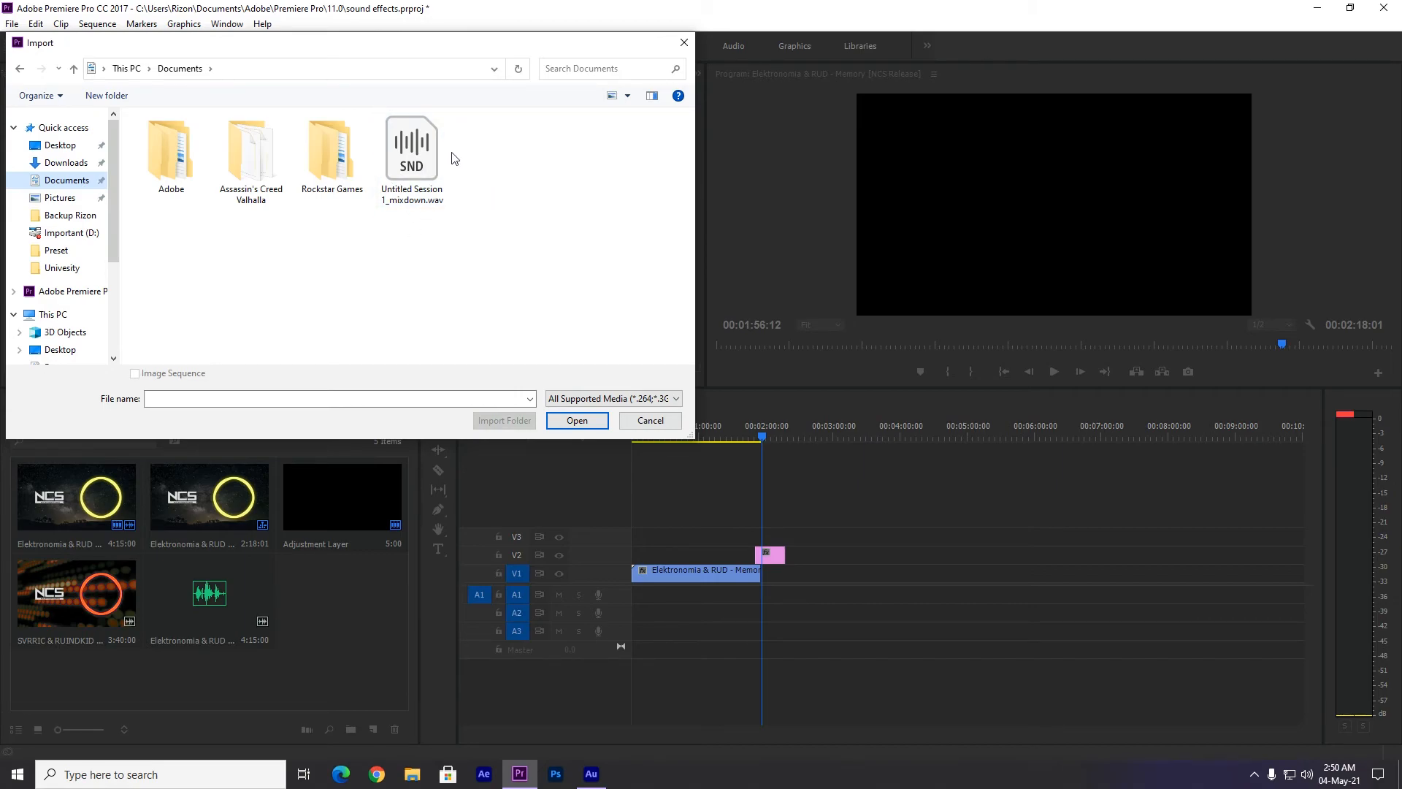
click(412, 153)
click(577, 420)
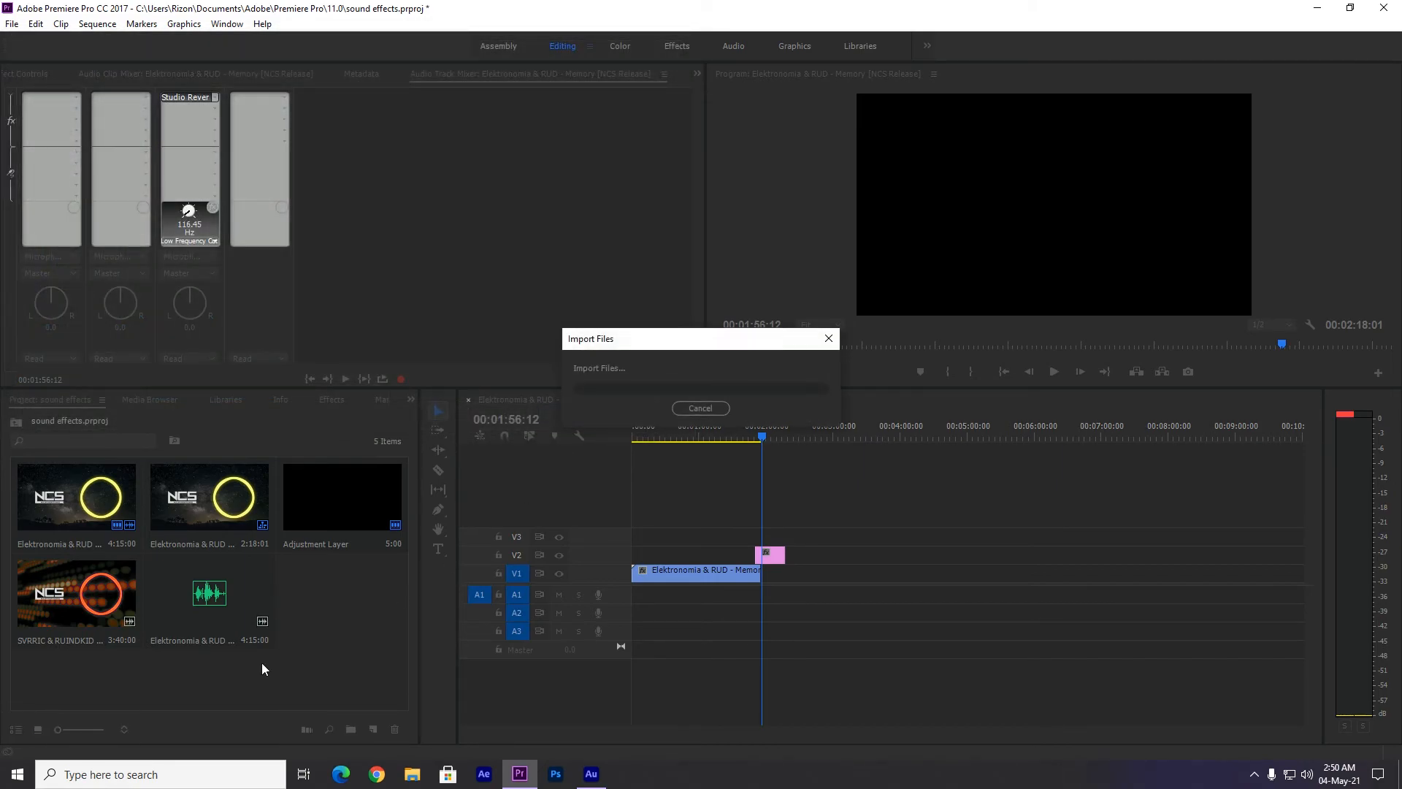
Place the imported mixdown at the start of track A1 and play the sequence around the video clip's end.
double_click(335, 605)
drag(212, 366, 624, 608)
drag(1135, 734, 918, 712)
click(935, 437)
key(space)
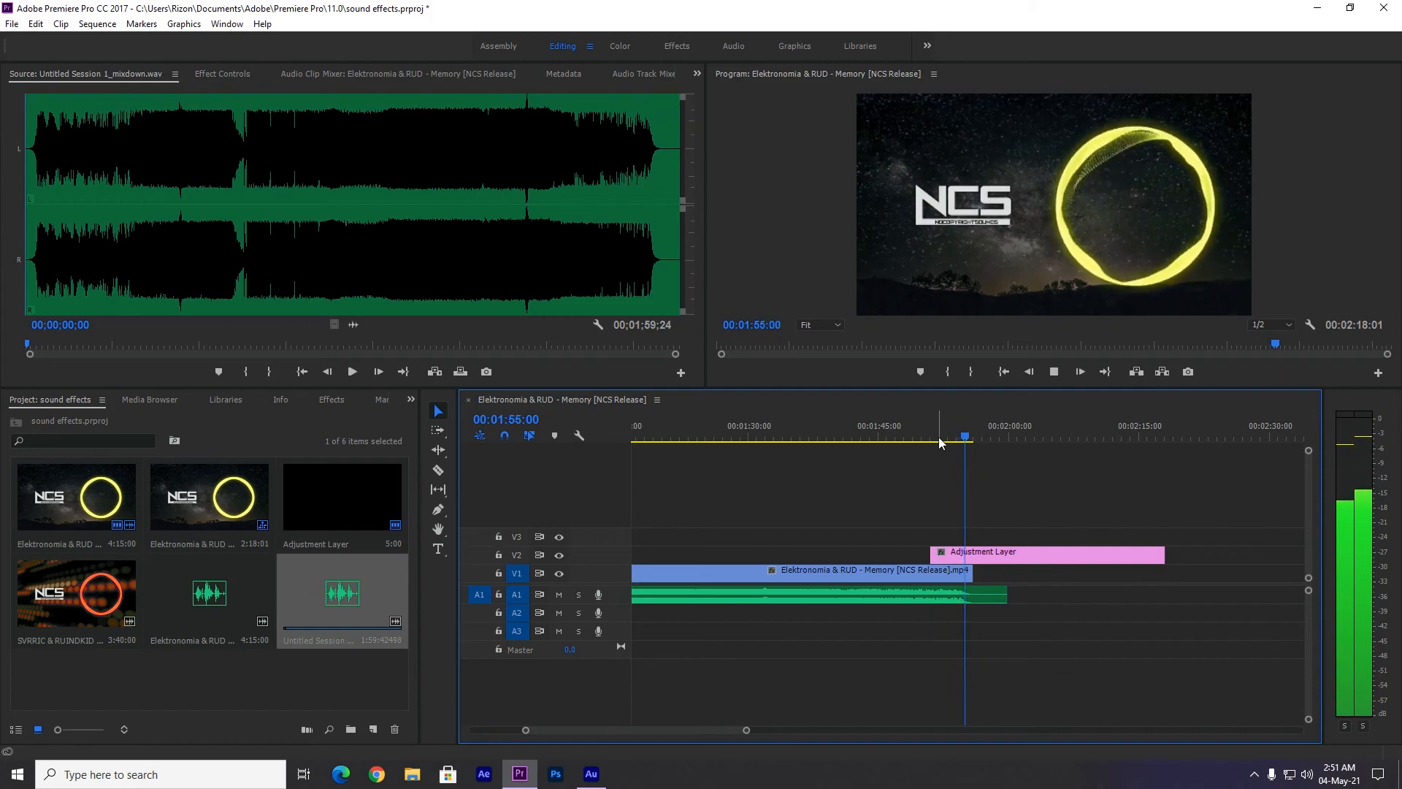
key(space)
Apply the default transition to the end of the V1 video clip and extend it back into the clip.
right_click(976, 586)
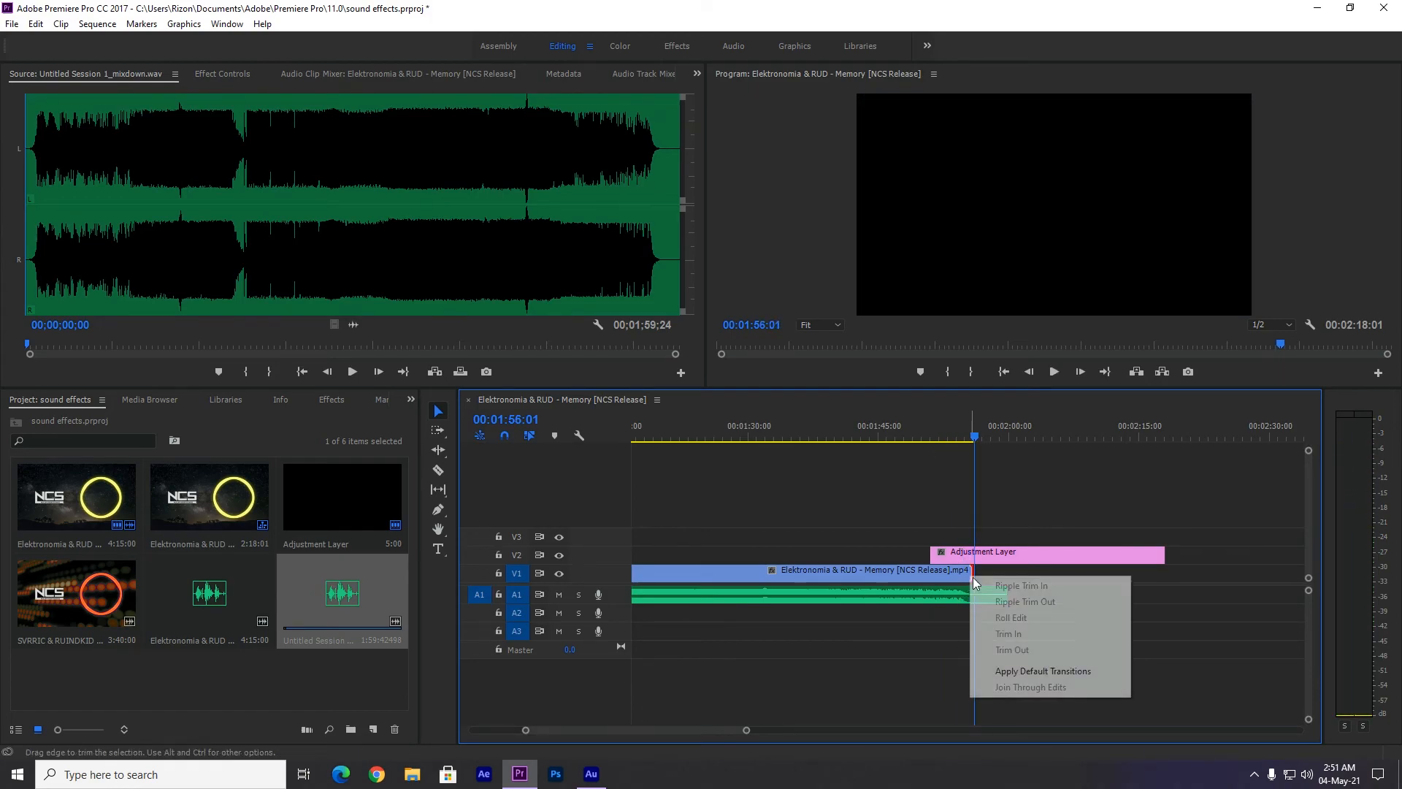
click(1017, 670)
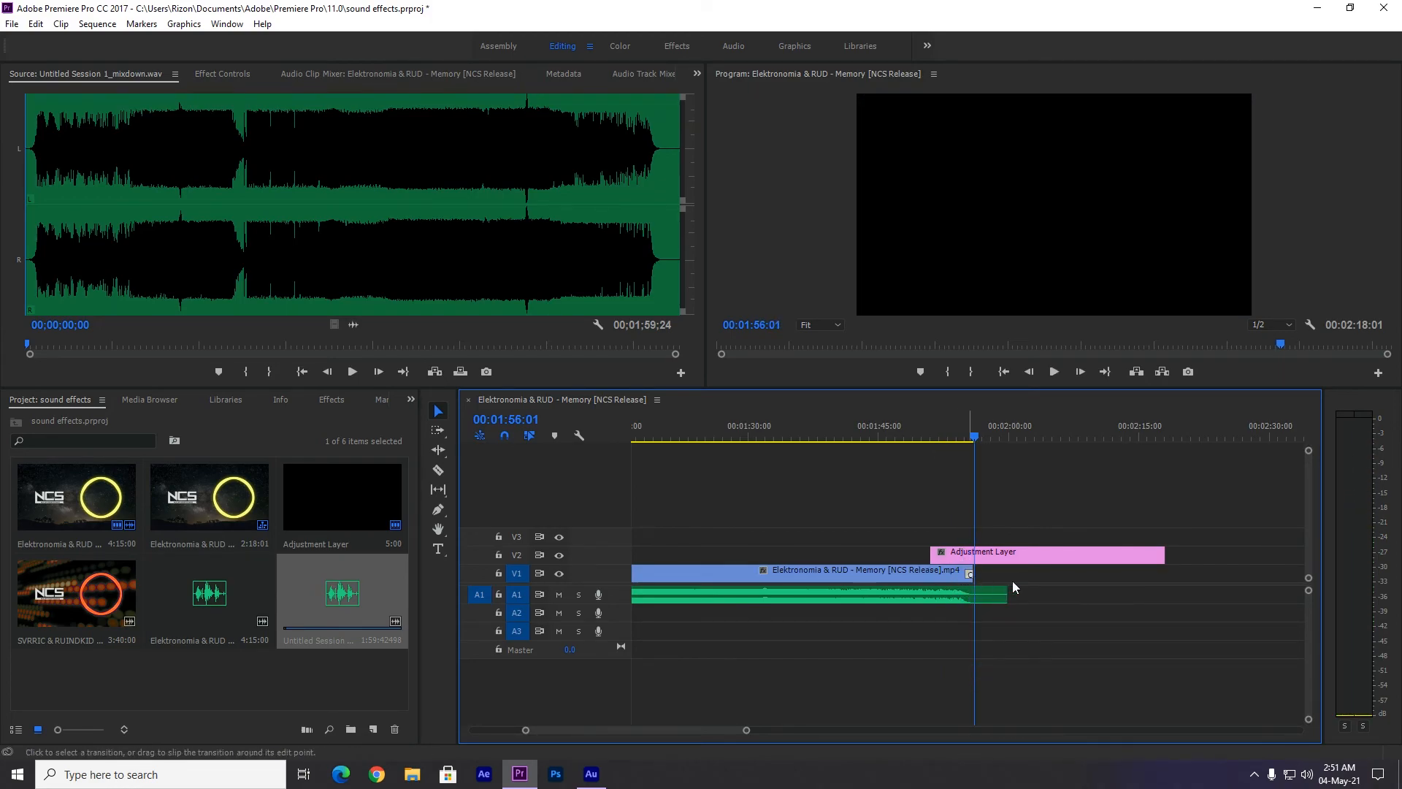
drag(747, 730, 609, 731)
drag(818, 579, 669, 586)
drag(610, 732, 820, 731)
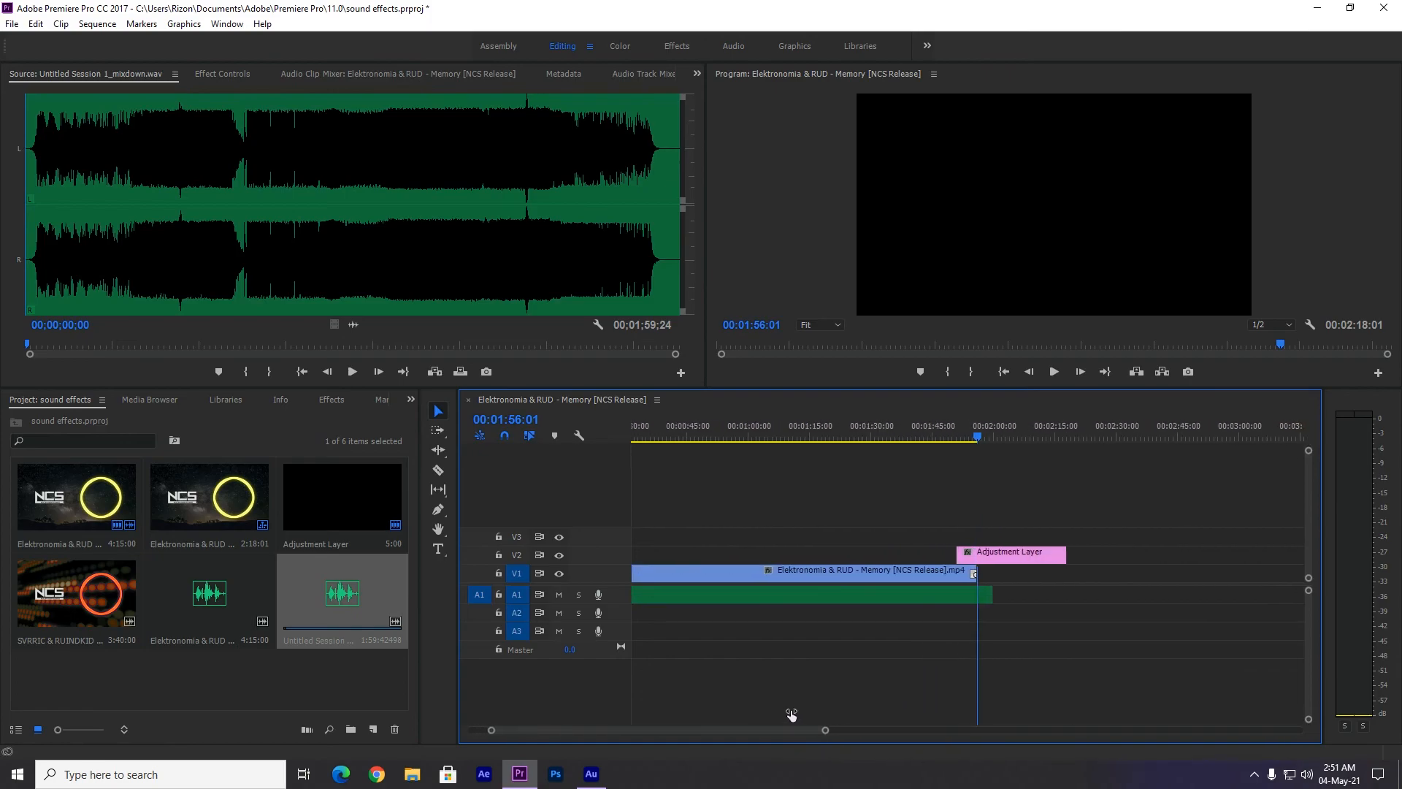
Play the end of the sequence to check the video transition together with the remixed music's ending.
click(966, 437)
key(space)
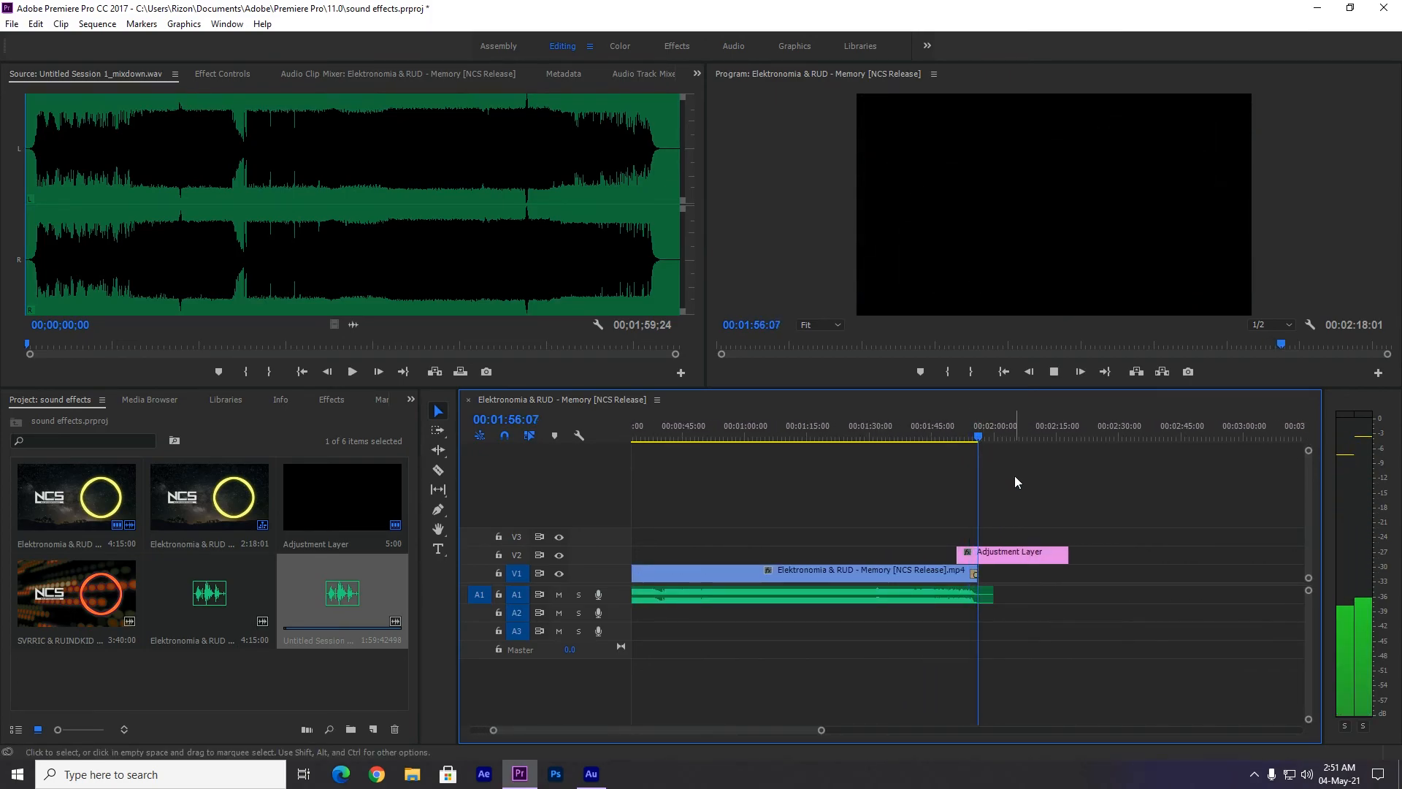
key(space)
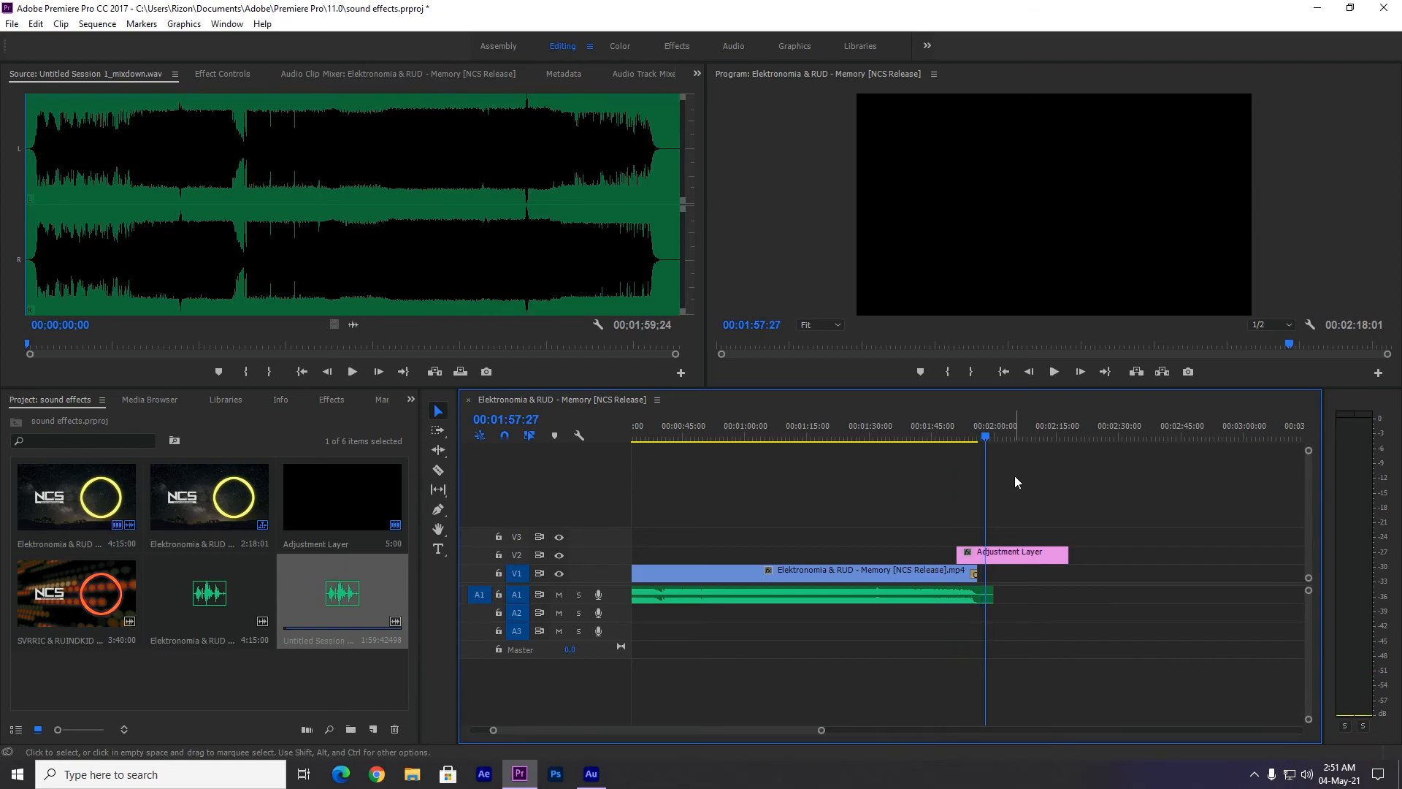